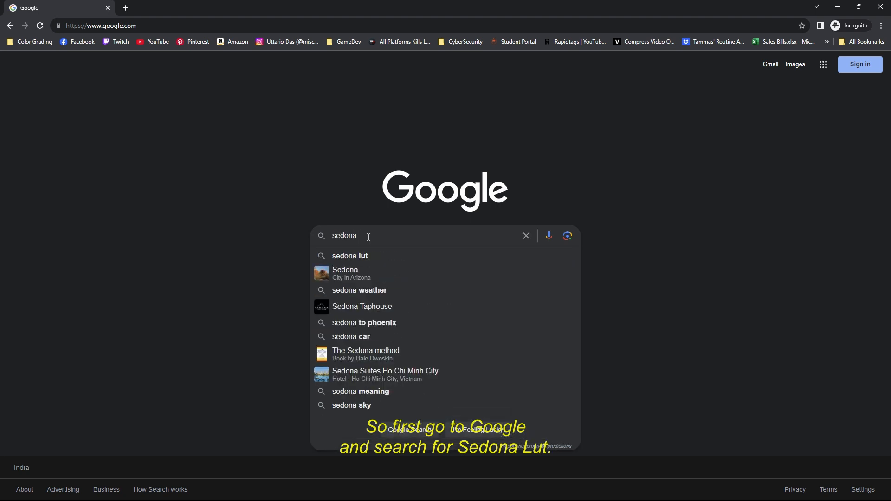
Search Google for "sedona lut", open the IWLTBAP free Sedona LUT page and look over its graded samples
text(lut)
key(Return)
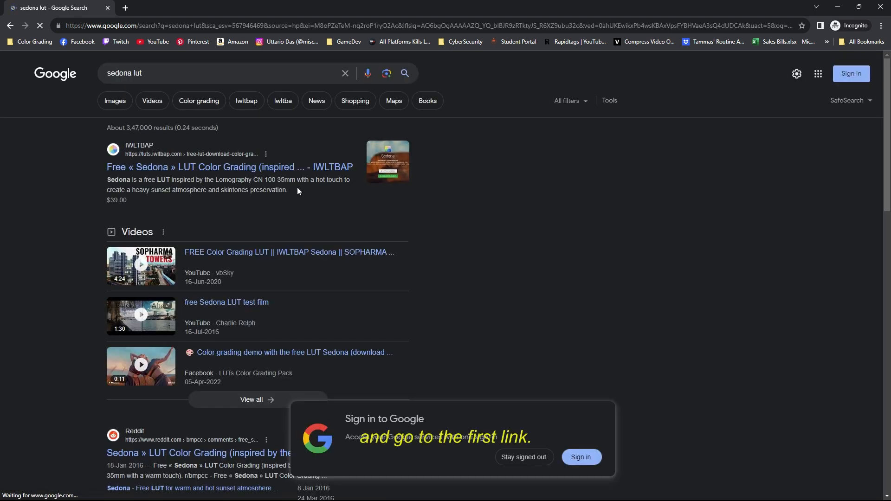
click(299, 169)
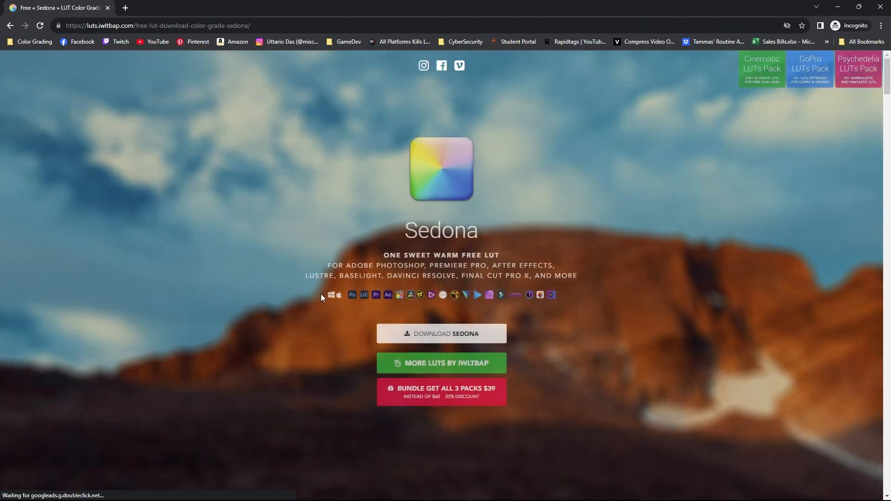
scroll(450, 332, down, 20)
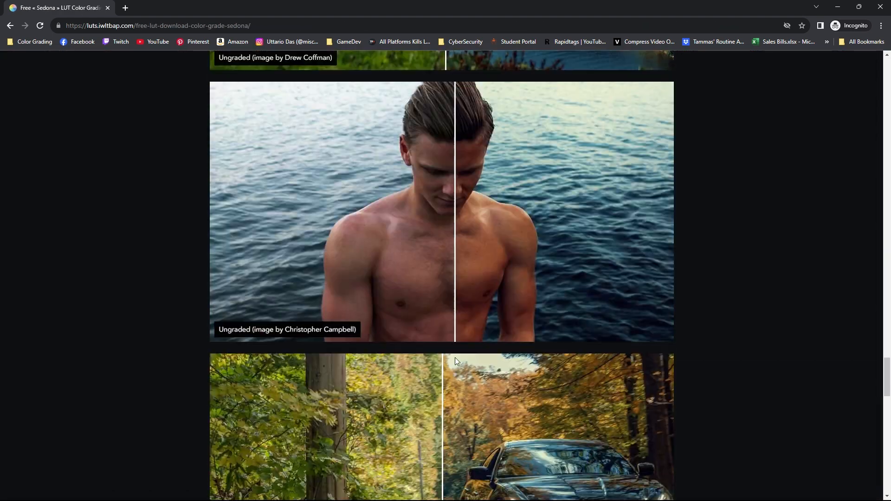
scroll(433, 180, up, 15)
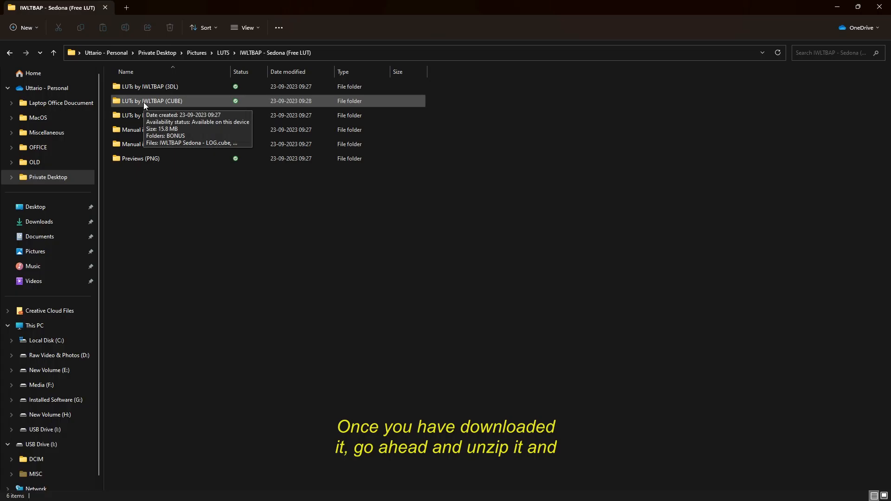
Switch to DaVinci Resolve and open its LUT folder from the project's Color Management settings
click(144, 105)
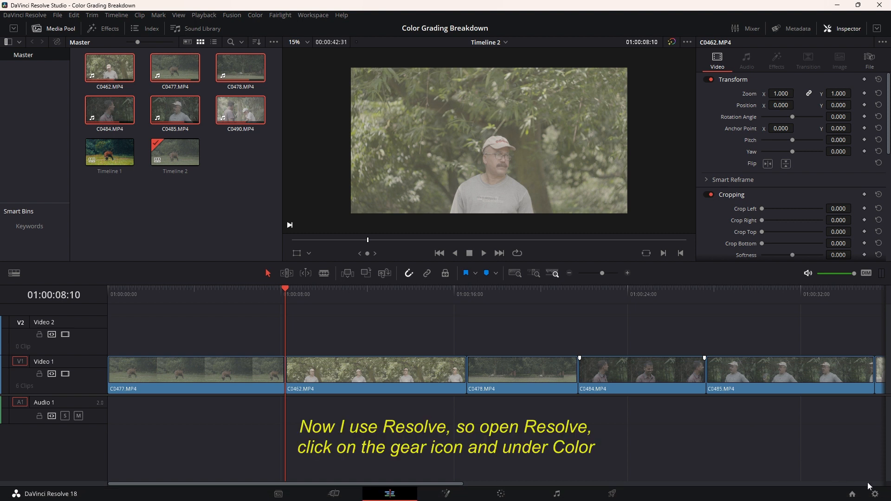
click(875, 495)
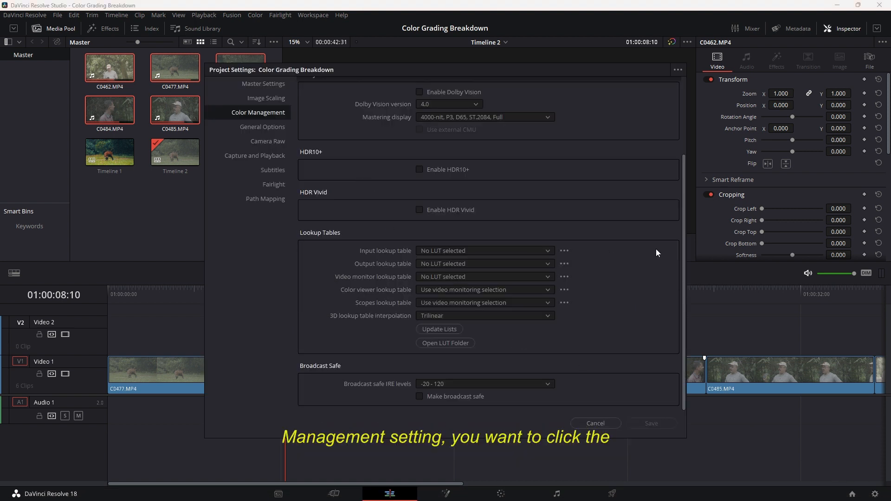
click(435, 344)
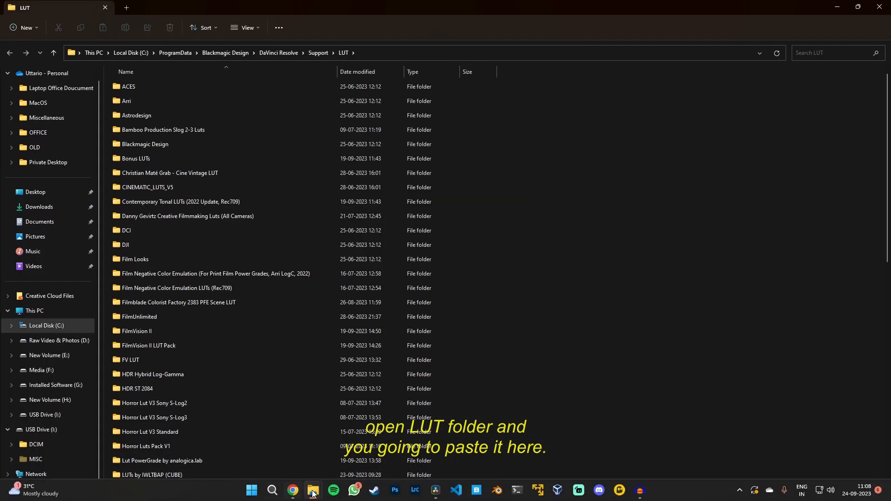
Copy the three IWLTBAP Sedona .cube files from the downloaded "LUTs by IWLTBAP (CUBE)" folder
mouse_move(313, 490)
click(264, 447)
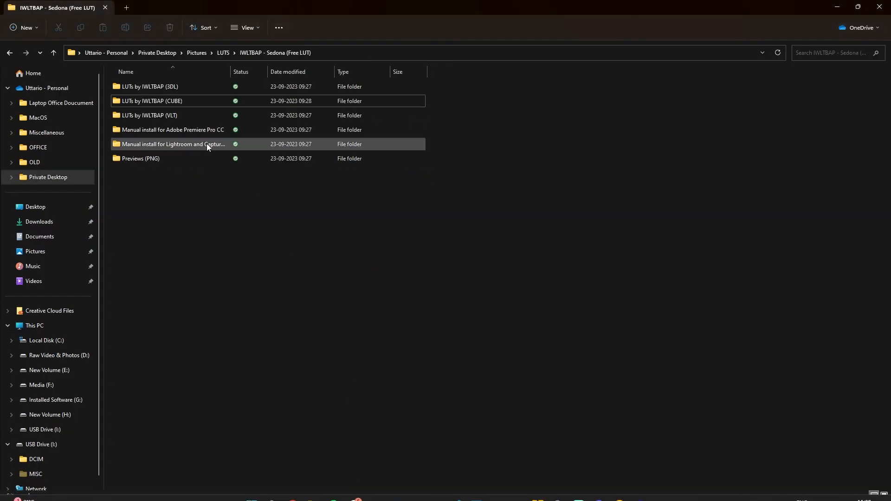
double_click(179, 103)
drag(190, 195, 170, 98)
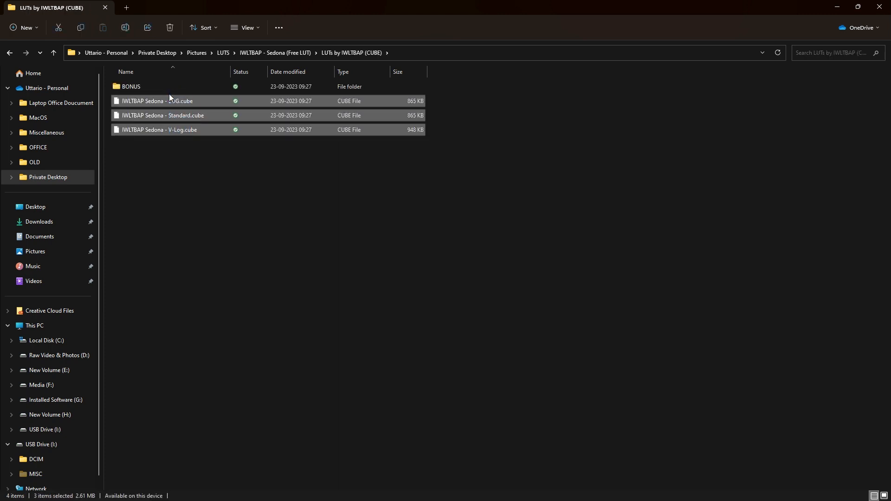
click(245, 209)
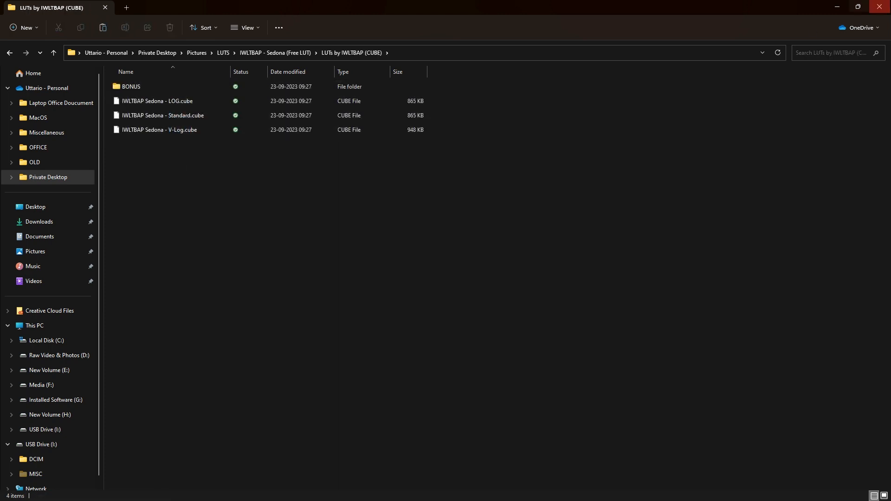
Create a new folder named Sedona inside DaVinci Resolve's LUT folder
click(837, 8)
right_click(598, 177)
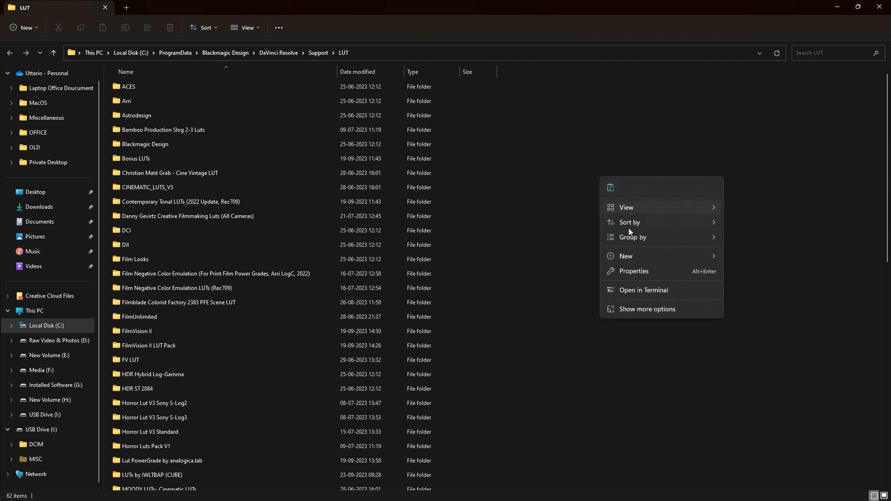
mouse_move(628, 258)
click(763, 257)
text(Sedona)
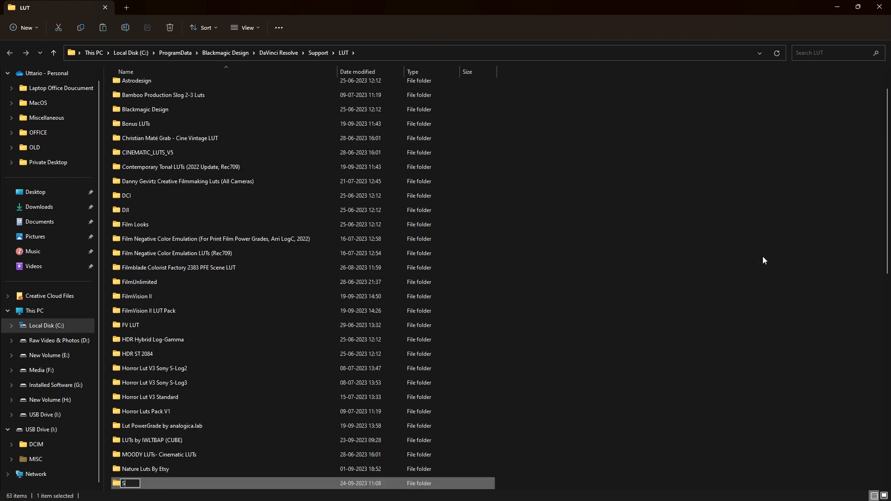
key(Return)
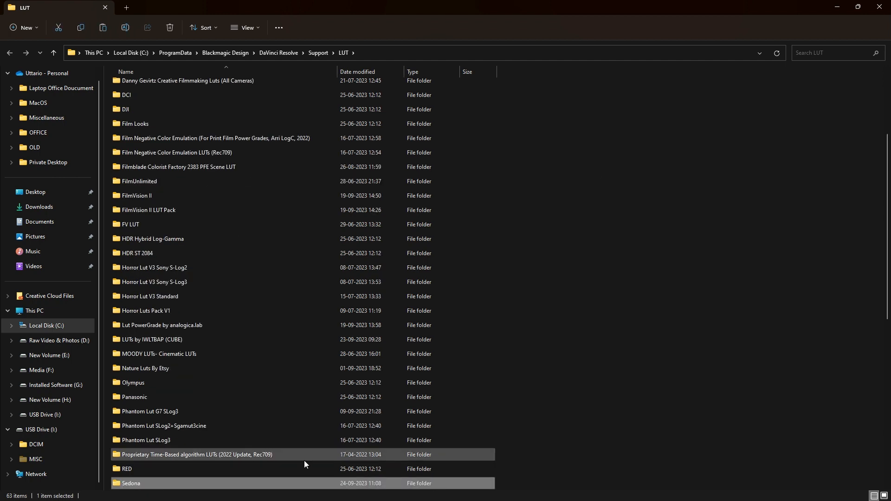
Paste the copied .cube files into the new Sedona folder
double_click(208, 483)
right_click(330, 214)
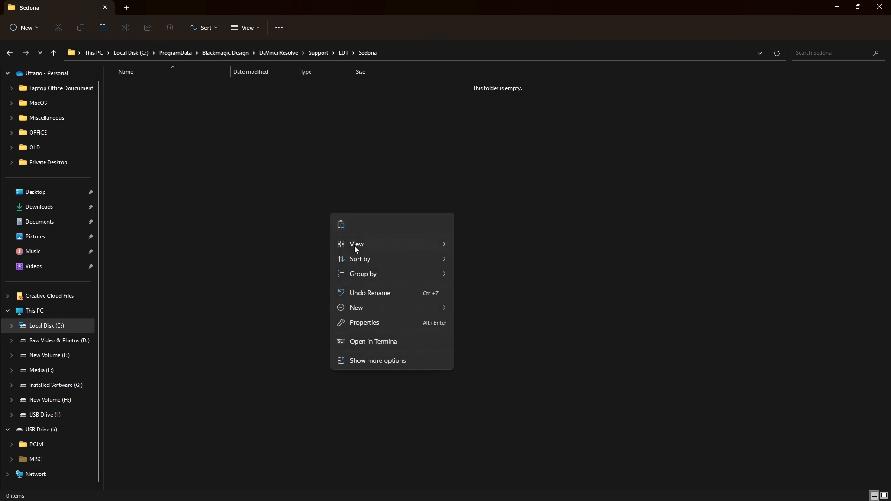
click(341, 225)
click(309, 214)
Return to DaVinci Resolve, update the lookup table lists and save the project settings
mouse_move(458, 493)
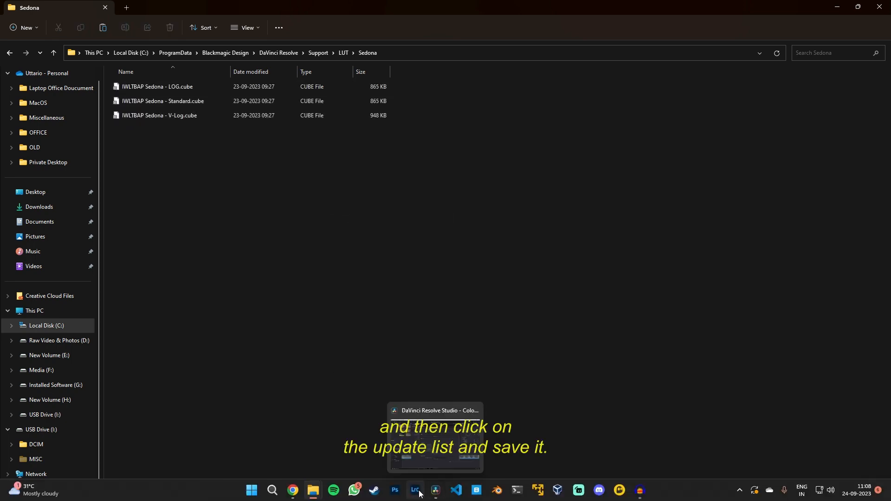
click(444, 398)
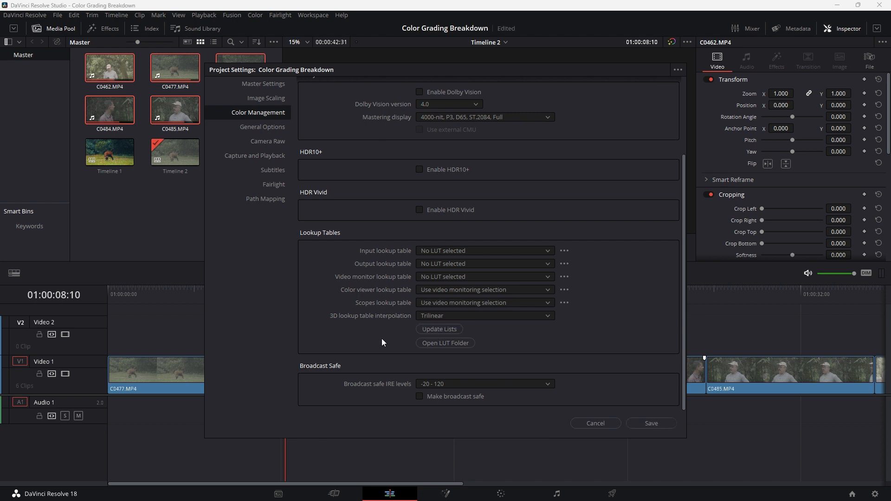
click(652, 423)
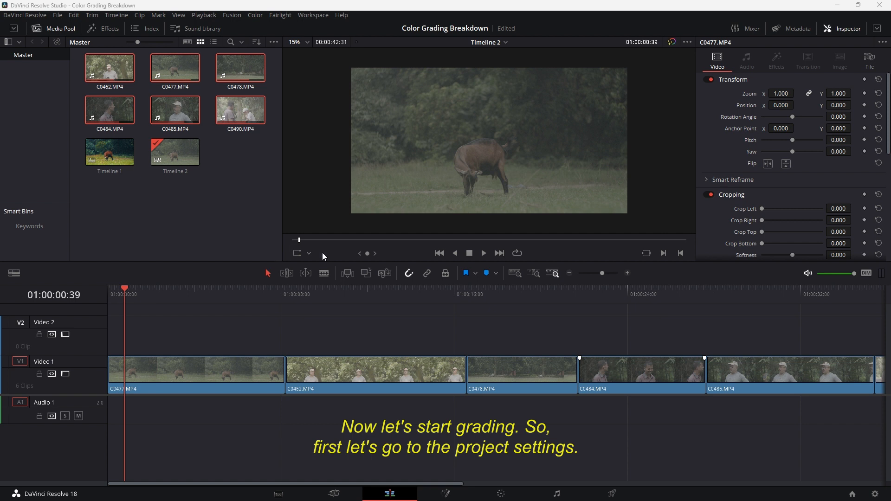
In the project's color management, set the timeline color space to DaVinci WG/Intermediate and the output color space to Rec.709 Gamma 2.4
click(875, 493)
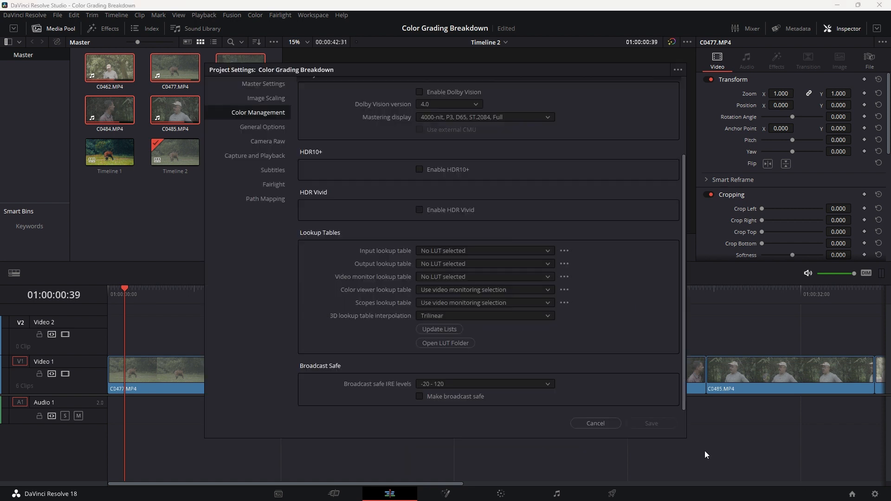
click(261, 114)
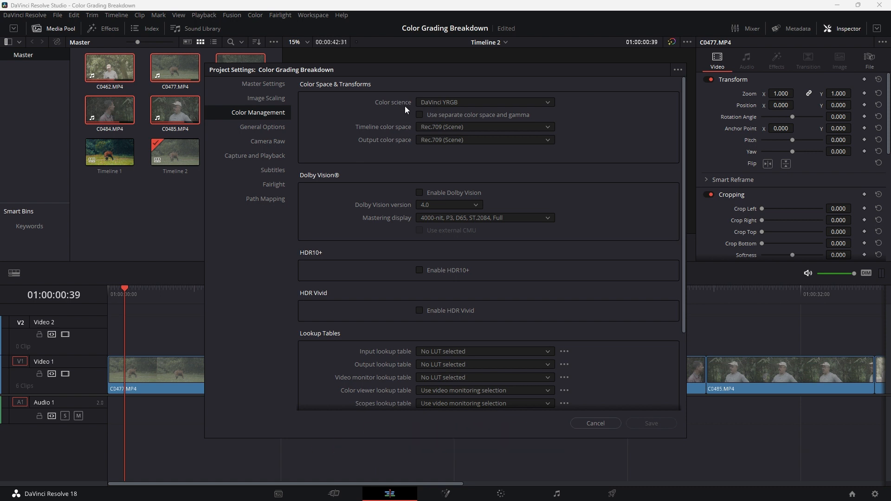
click(430, 127)
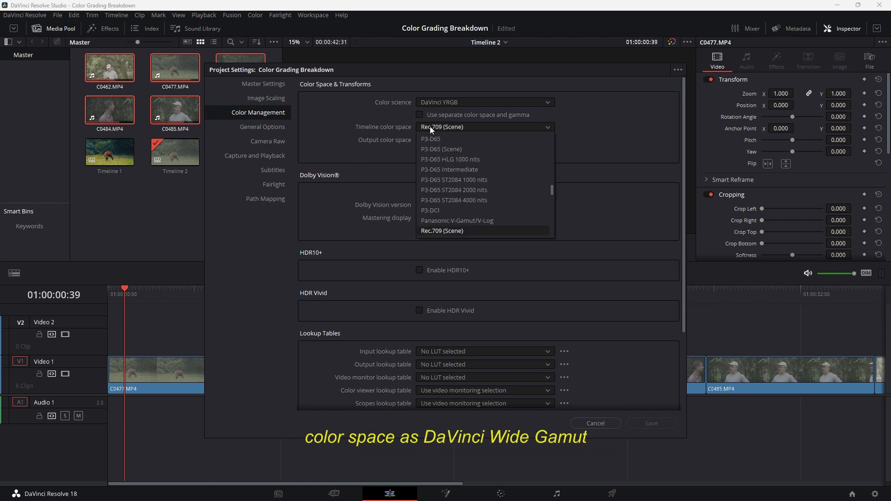
click(459, 141)
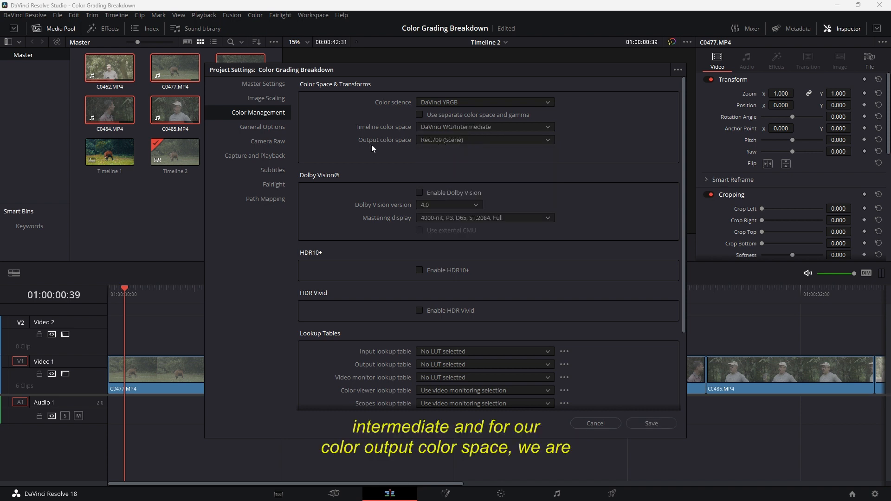
click(444, 140)
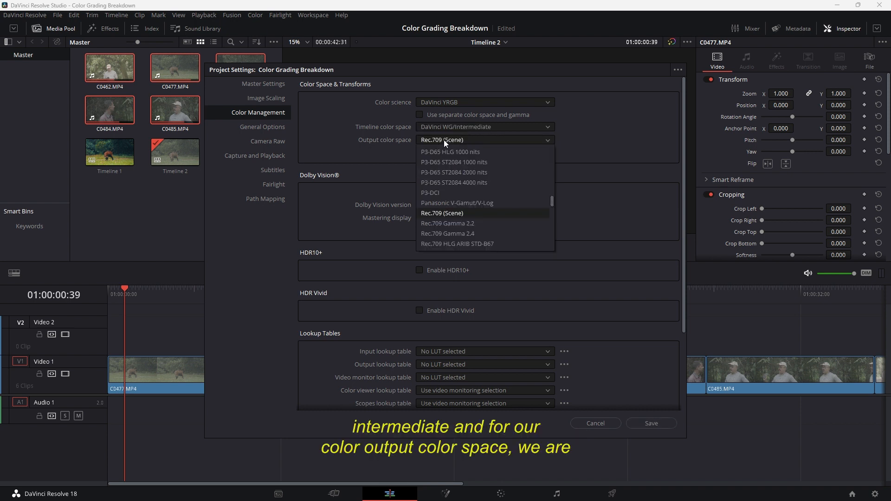
click(456, 234)
Set the 3D lookup table interpolation to Tetrahedral and save the project settings
scroll(491, 247, down, 4)
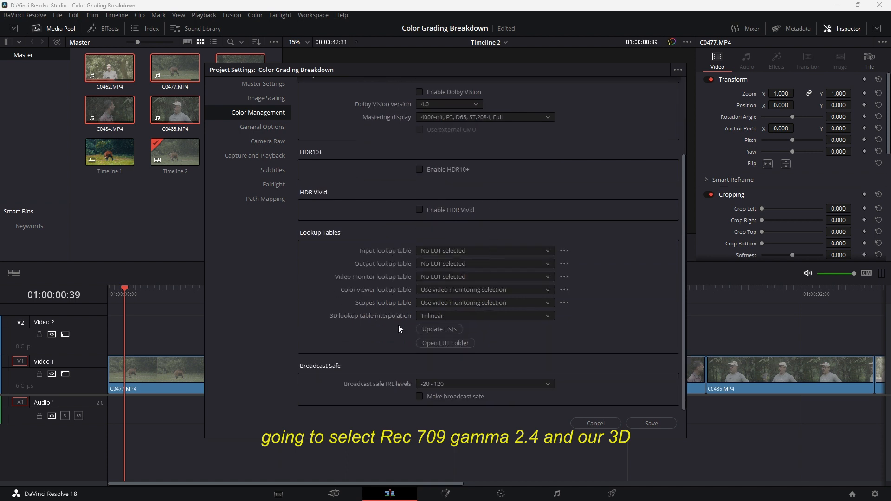
click(476, 318)
click(456, 336)
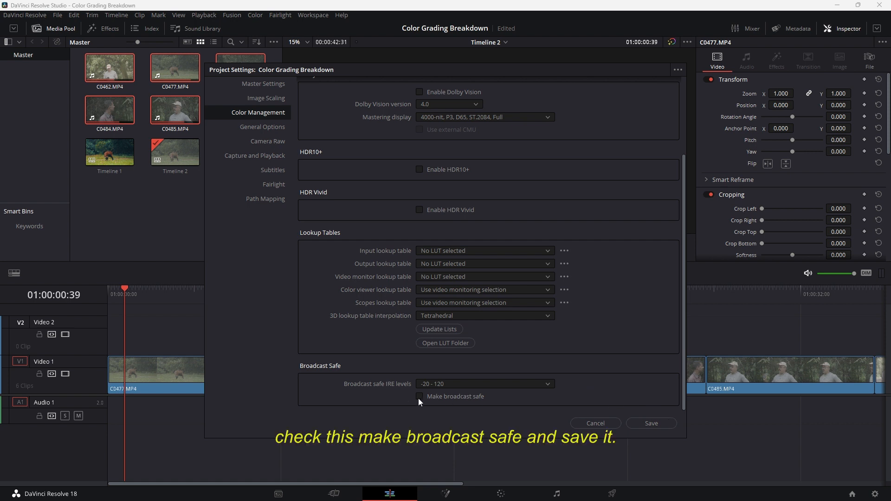
click(655, 426)
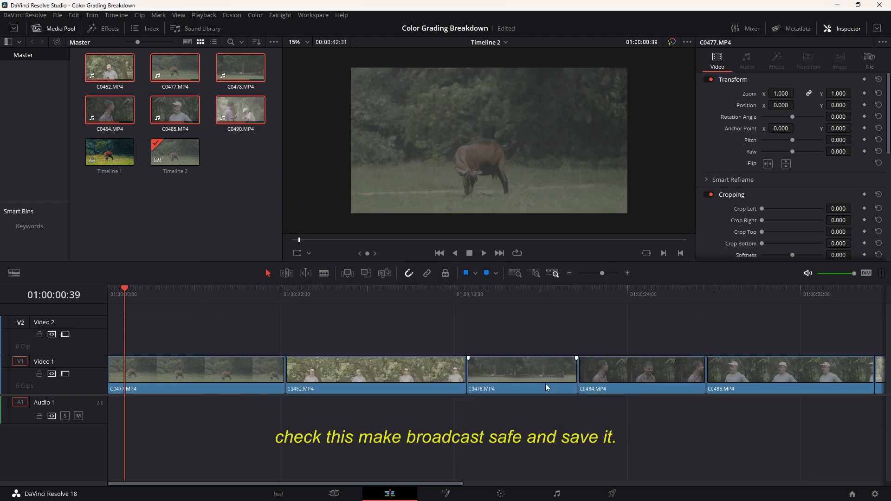
On the Color page, add five serial nodes after the first clip's existing node
click(501, 493)
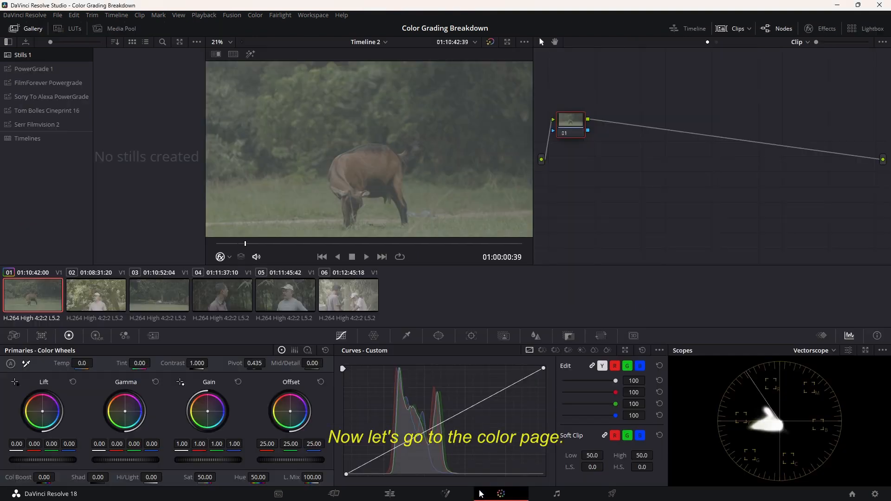
key(alt+s)
key(alt+s)
key(alt+s)
key(alt+s)
key(alt+s)
Apply the Color Space Transform effect to node 01 and label that node "CST IN"
click(589, 136)
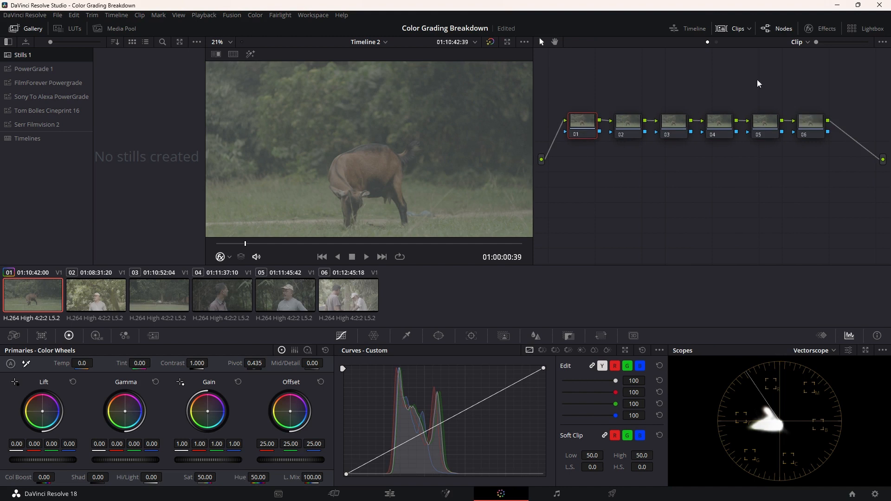
click(810, 28)
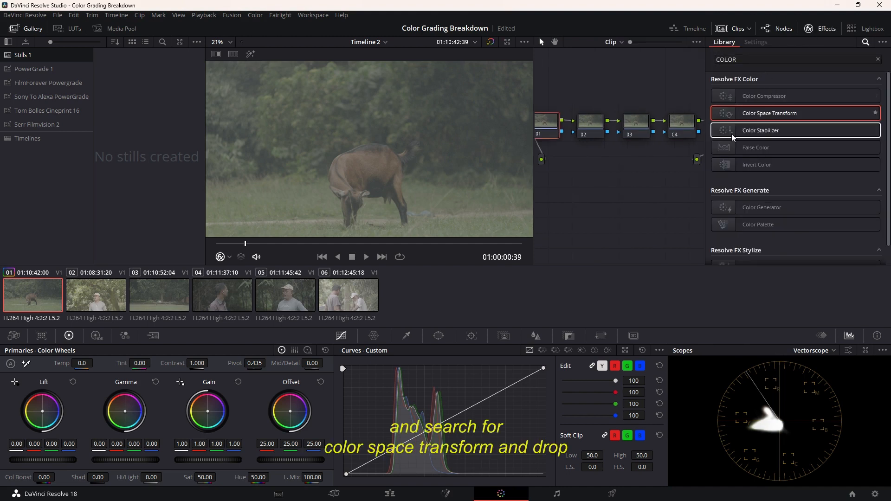
drag(773, 116, 553, 132)
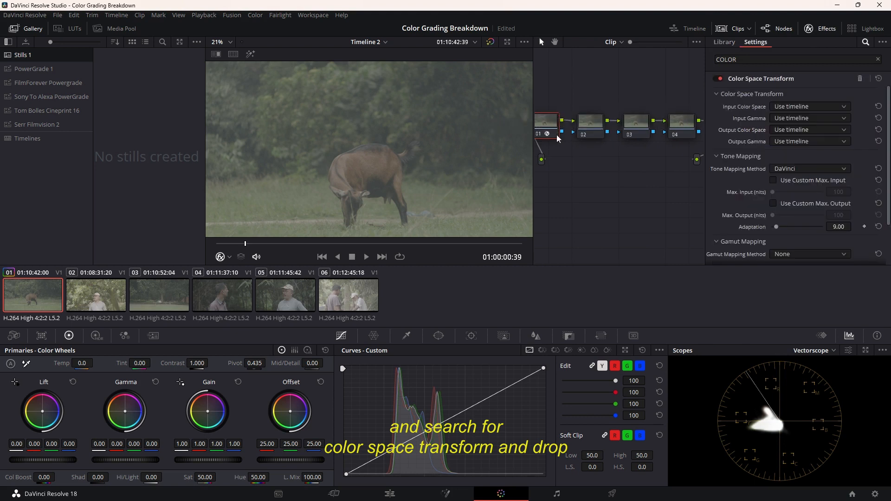
right_click(571, 125)
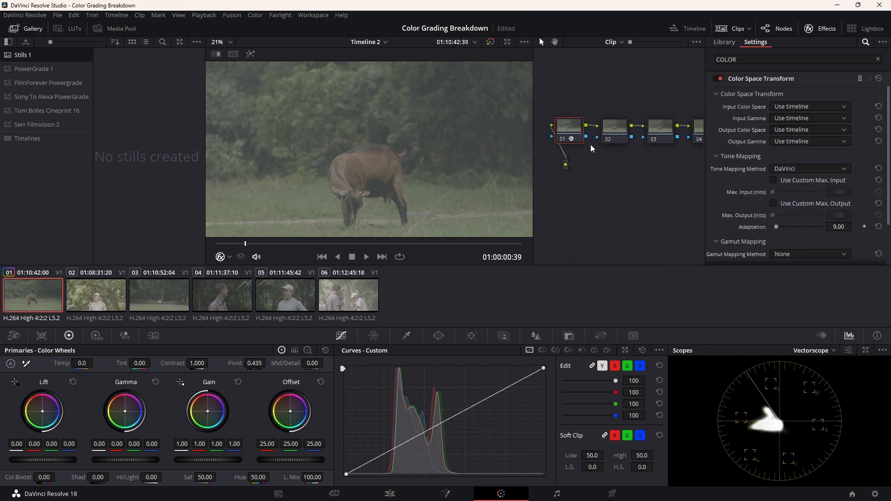
click(591, 144)
text(CST IN)
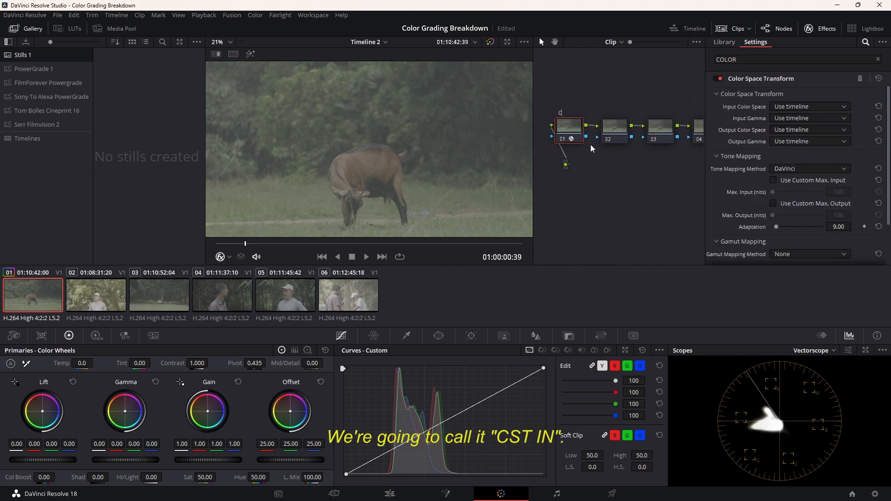
key(Return)
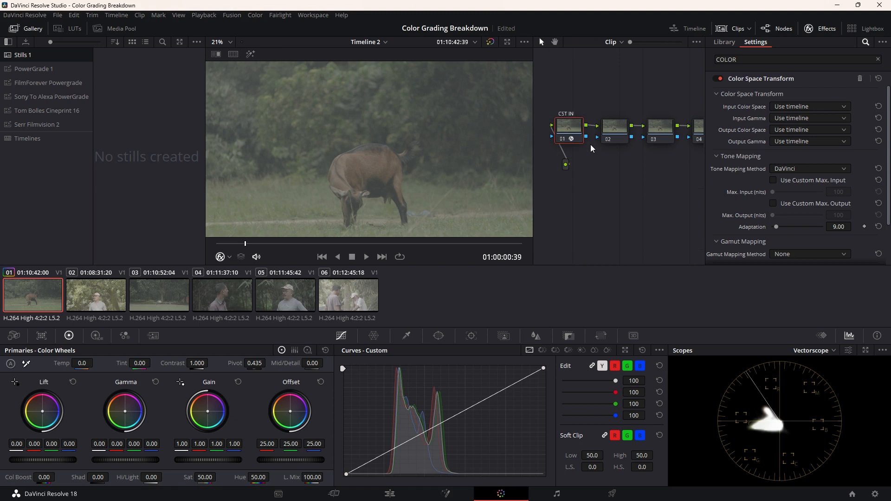
Apply a Color Space Transform to the last node, 06, and label it "CST OUT"
drag(650, 198, 560, 204)
drag(662, 193, 603, 203)
click(696, 153)
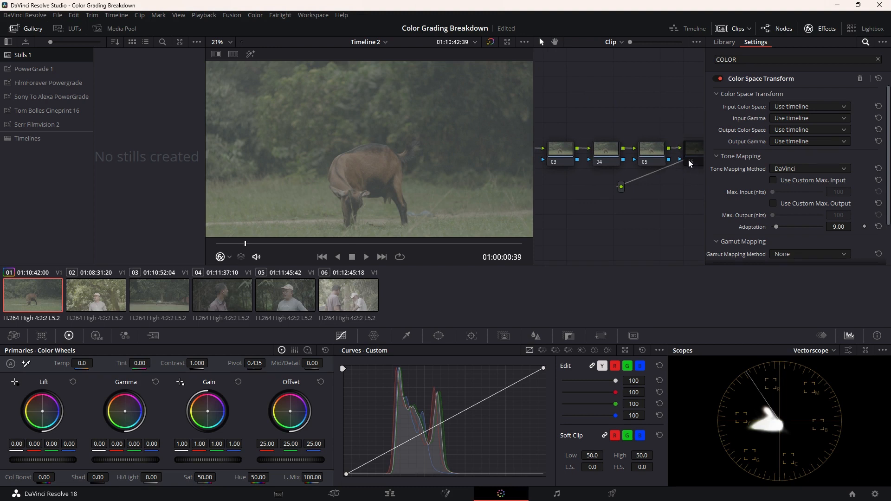
click(724, 42)
drag(768, 114, 694, 150)
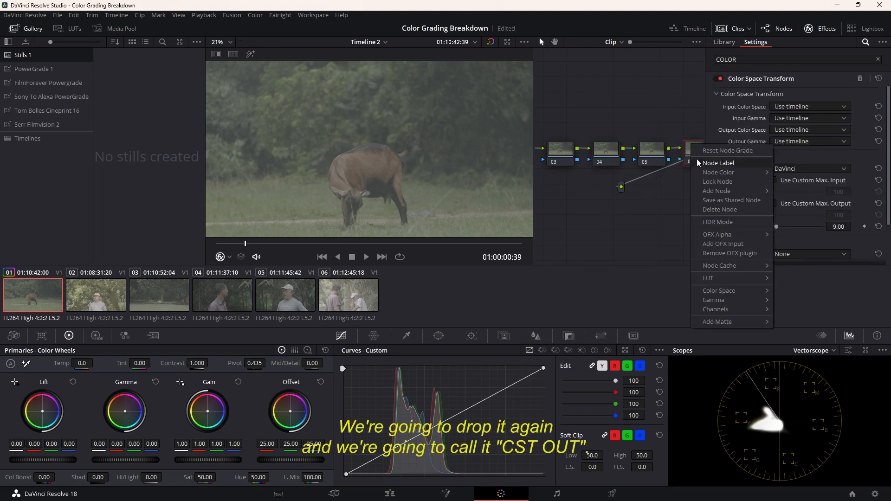
text(CST OU)
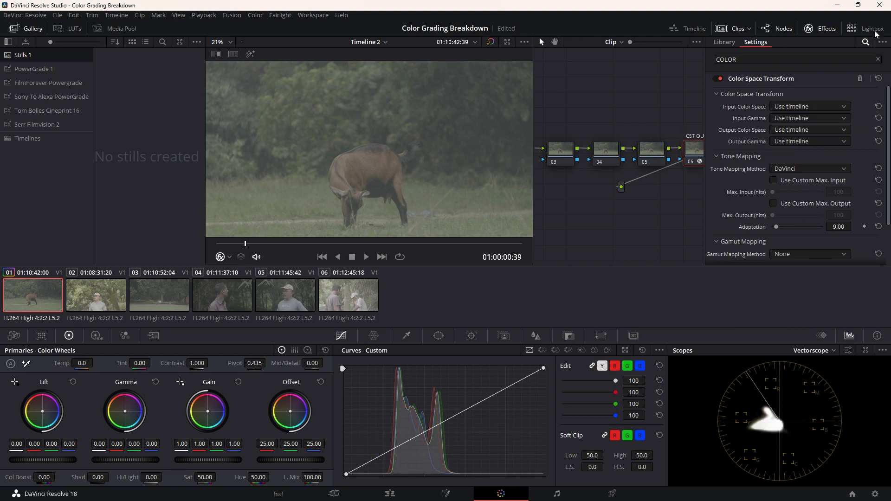
On the CST IN node, set the transform's input color space to Sony S-Gamut3.Cine and choose its input gamma
click(828, 30)
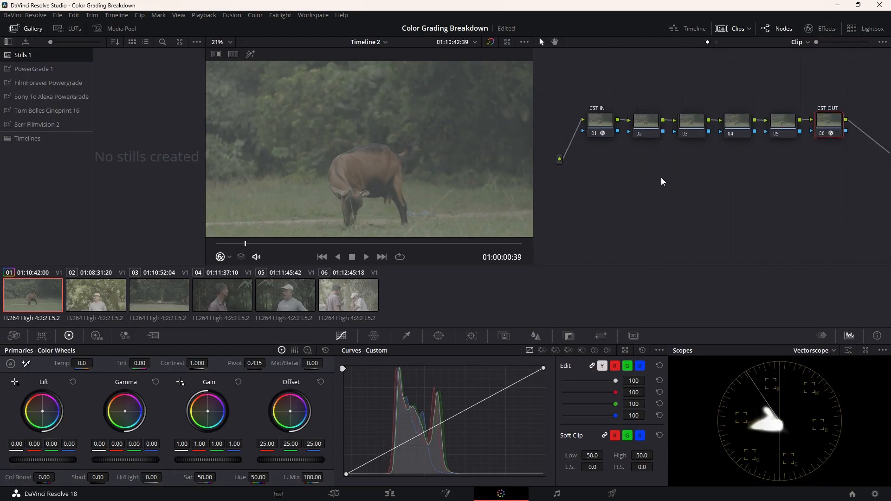
click(606, 131)
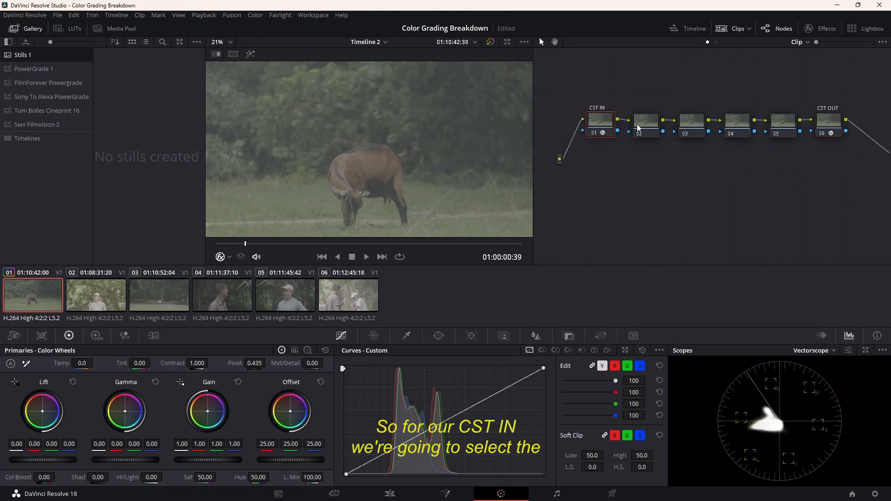
click(829, 29)
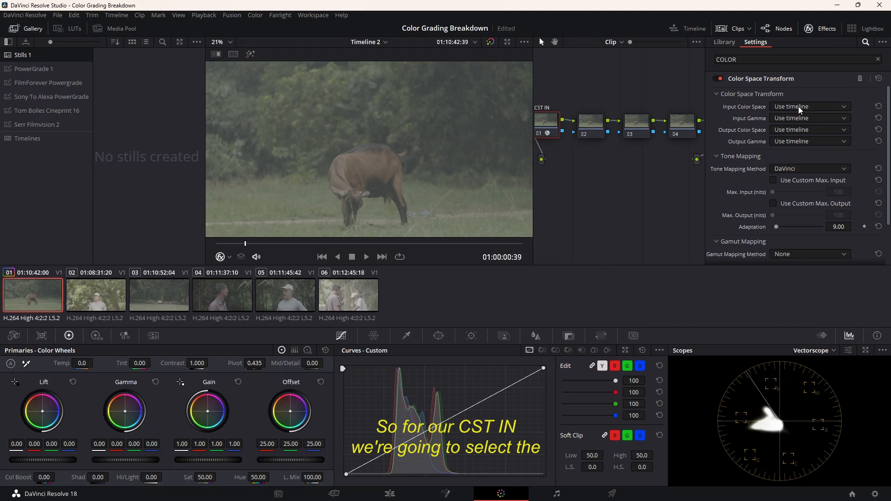
click(800, 107)
scroll(791, 185, down, 5)
scroll(792, 187, down, 3)
click(800, 180)
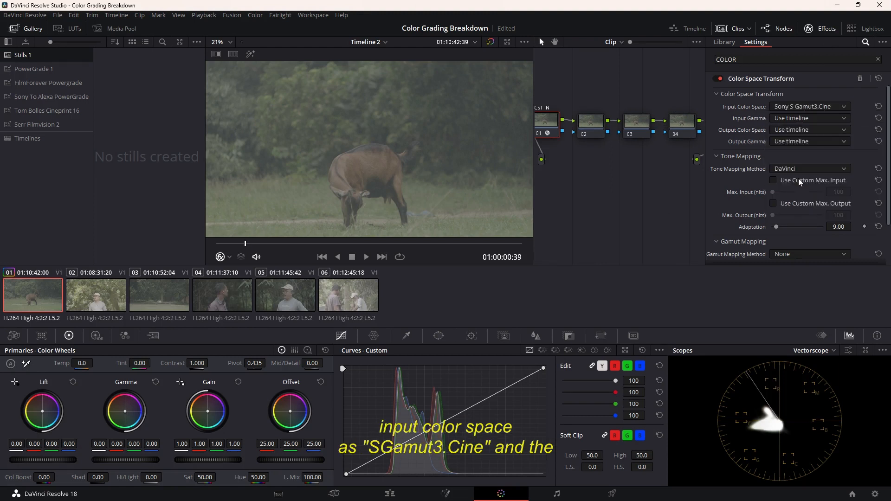
click(751, 119)
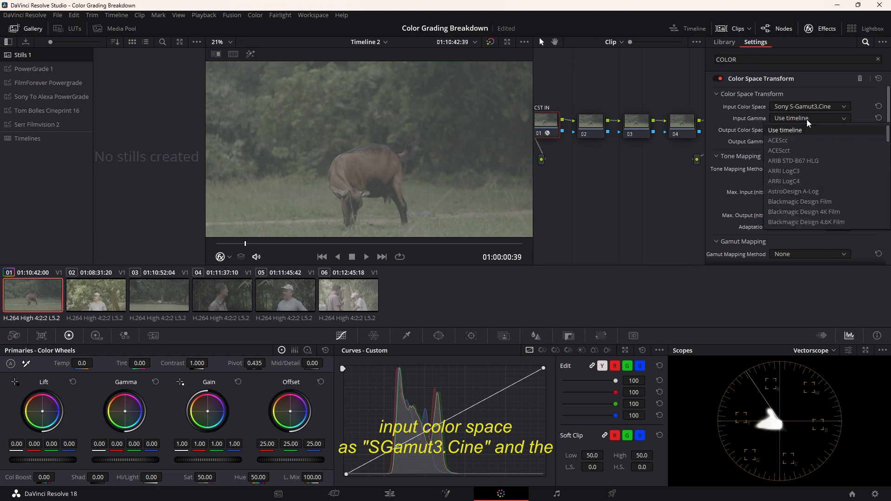
scroll(793, 195, down, 3)
click(794, 211)
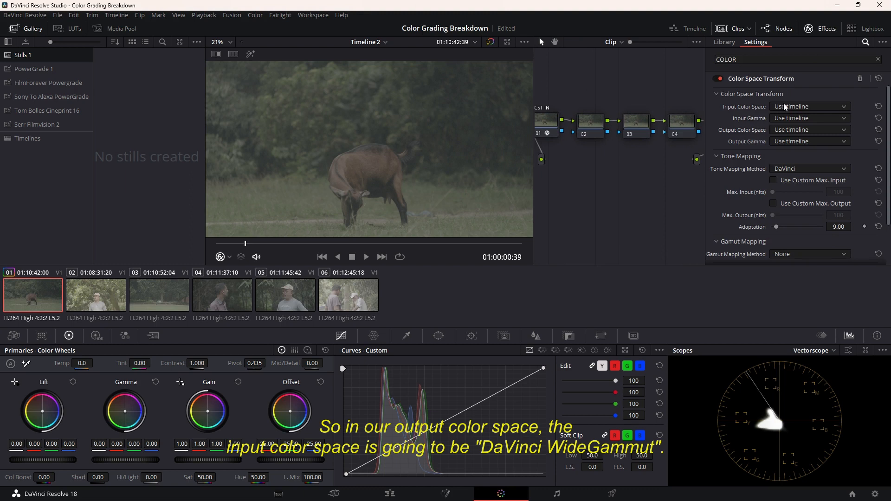
For the CST OUT transform, set the input color space to DaVinci Wide Gamut and the input gamma to DaVinci Intermediate
click(785, 107)
scroll(786, 124, down, 3)
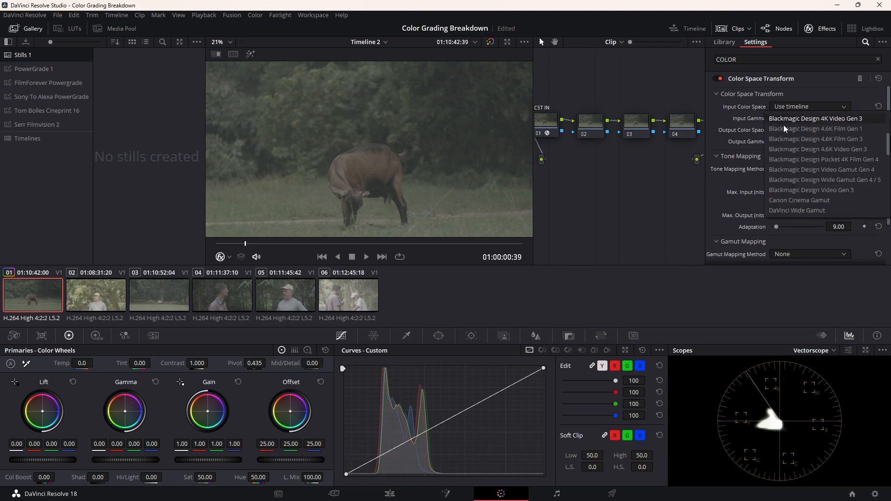
click(788, 212)
click(805, 120)
scroll(806, 122, down, 4)
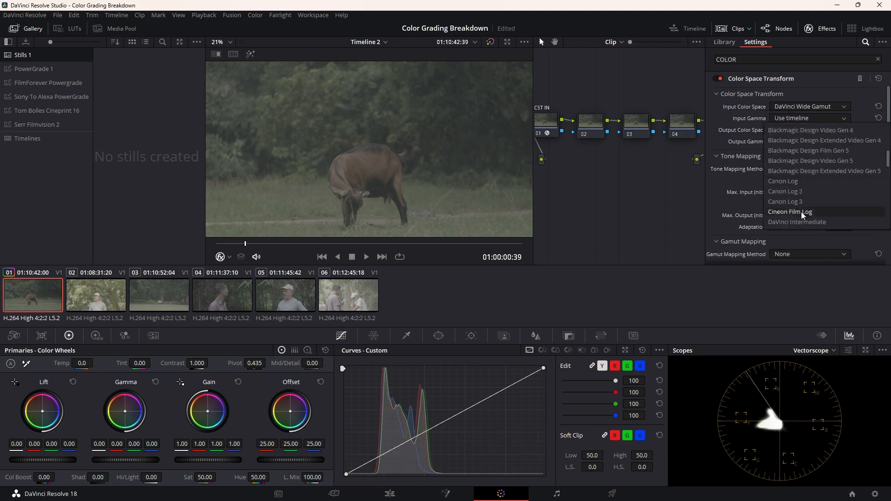
click(800, 223)
Set the CST OUT transform's output color space to Rec.709 and its output gamma to Gamma 2.4
click(805, 130)
scroll(806, 140, down, 10)
click(789, 232)
click(800, 141)
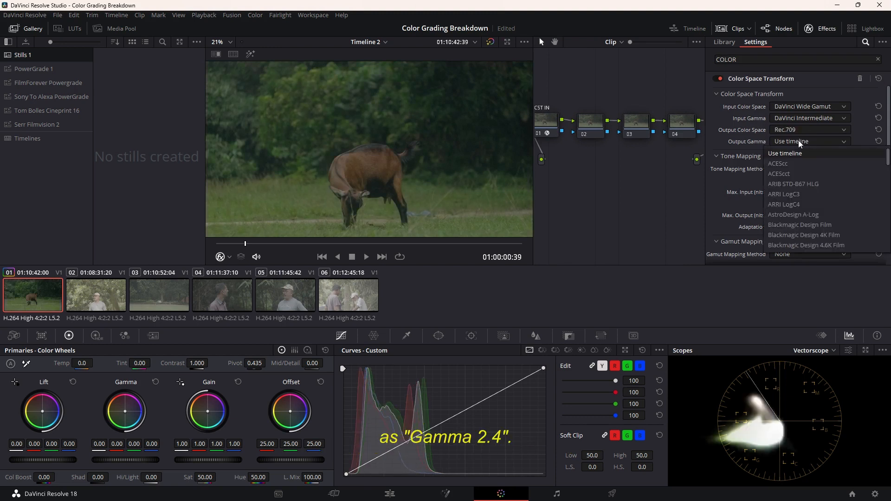
scroll(794, 200, down, 8)
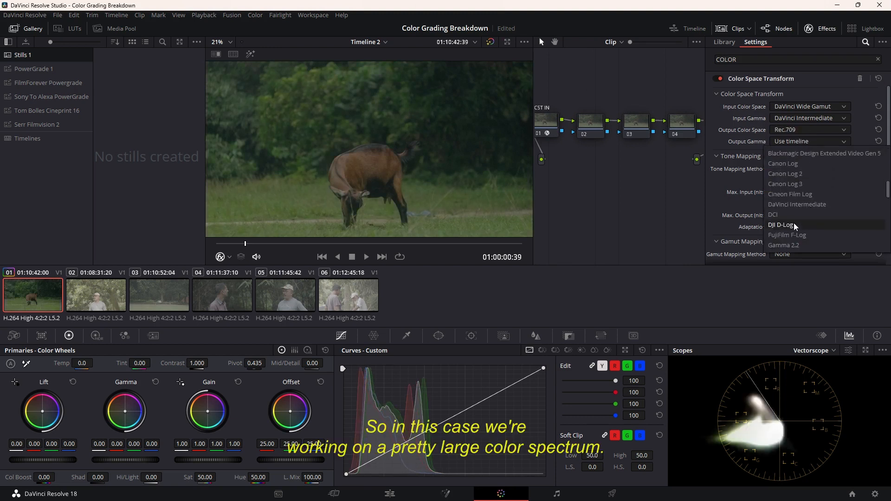
click(792, 235)
click(822, 28)
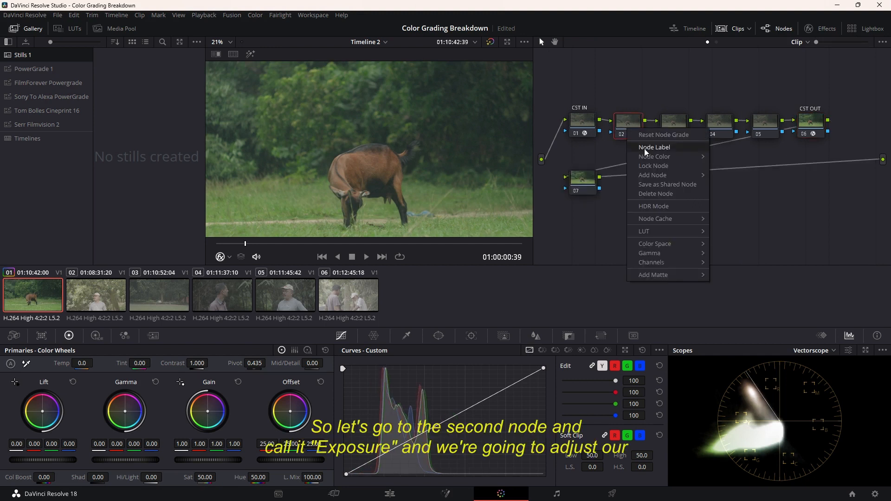
Label node 02 "XP" and lower its HDR global exposure to about -0.17
click(644, 148)
text(XP)
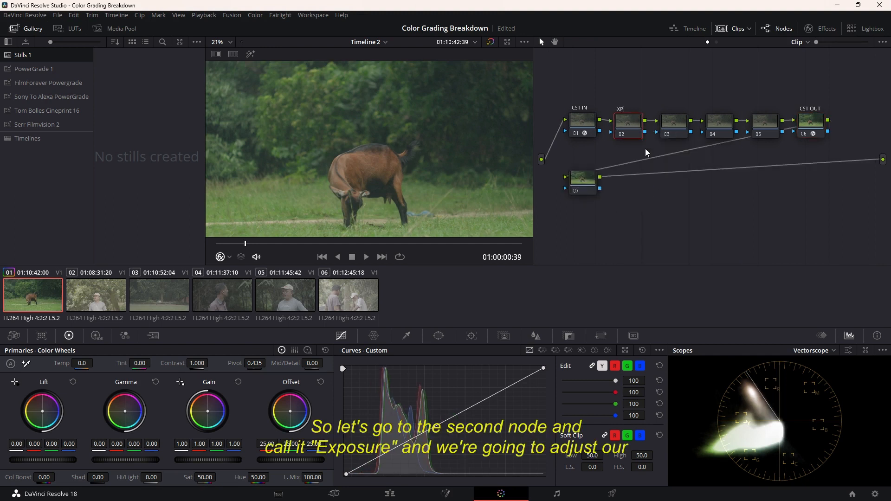
click(97, 338)
drag(274, 449, 266, 449)
scroll(346, 231, down, 3)
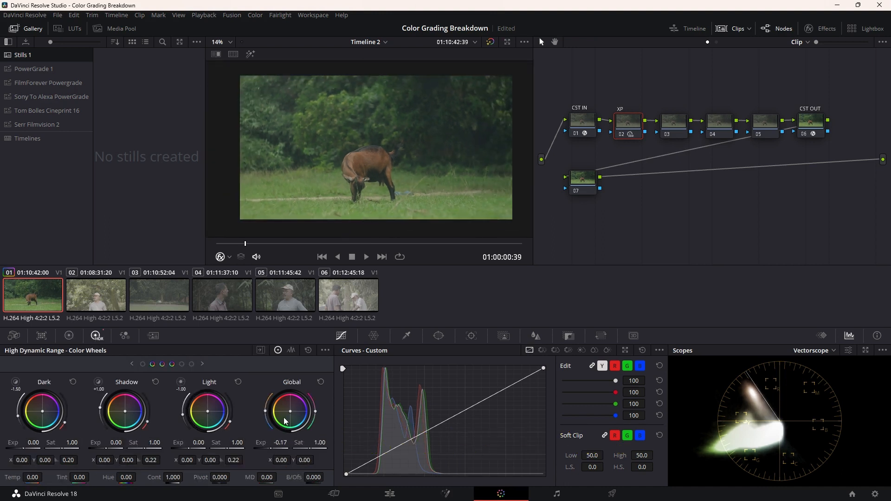
On the XP node, lower the primaries gamma to -0.01 and the gain to 0.99
click(69, 336)
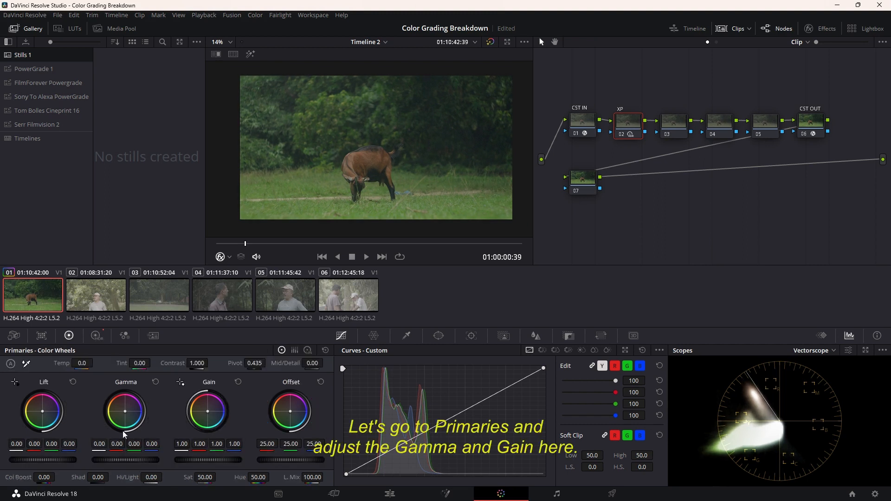
drag(125, 460, 123, 460)
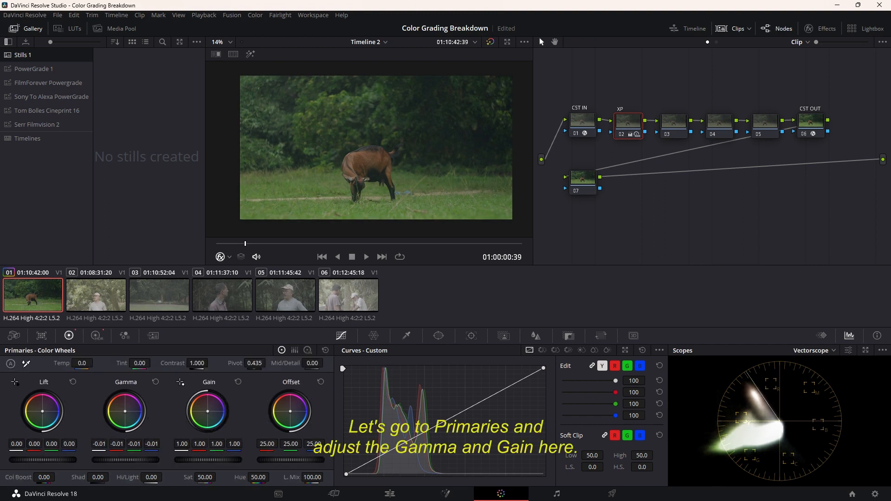
mouse_move(214, 464)
mouse_down()
mouse_move(191, 464)
mouse_move(209, 464)
mouse_up()
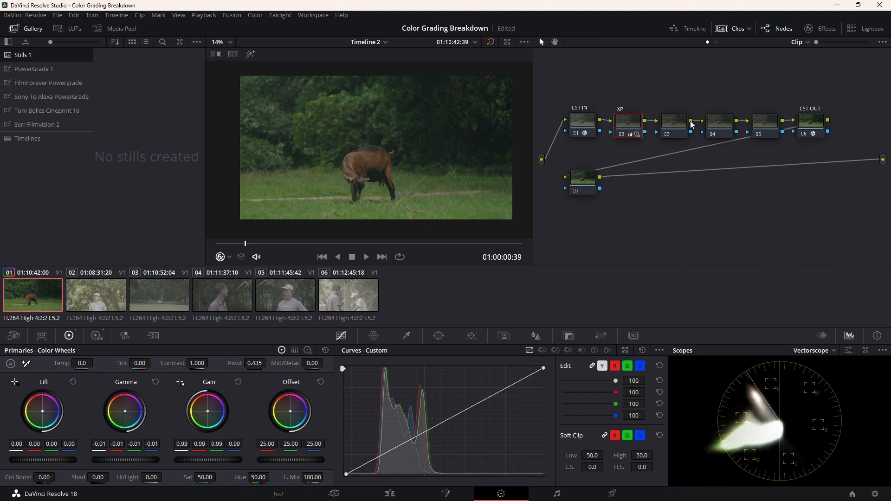
Label node 03 "WB" and shift its offset balance to about 25.12 red, 24.28 green and 25.07 blue to reduce the green cast
right_click(669, 124)
click(679, 143)
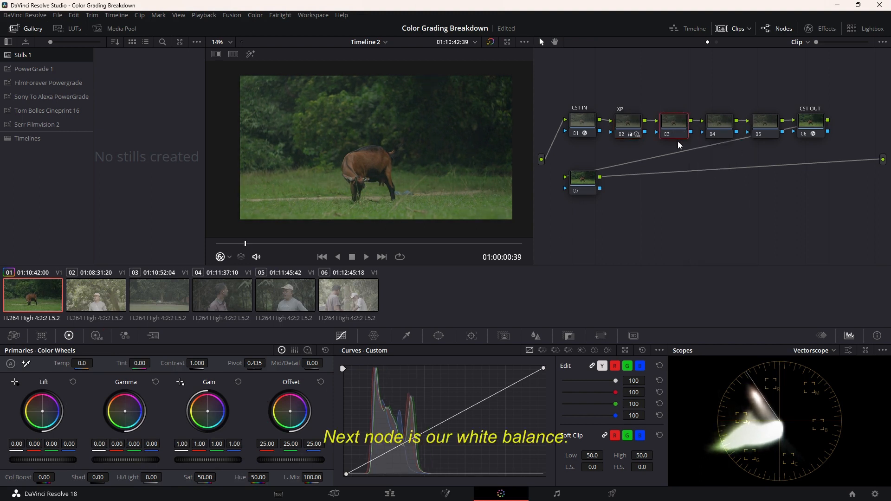
text(WB)
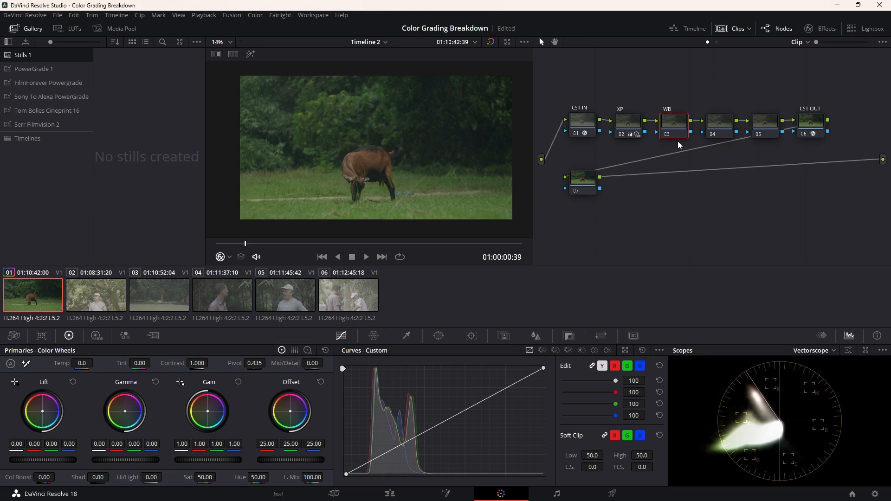
scroll(375, 146, up, 2)
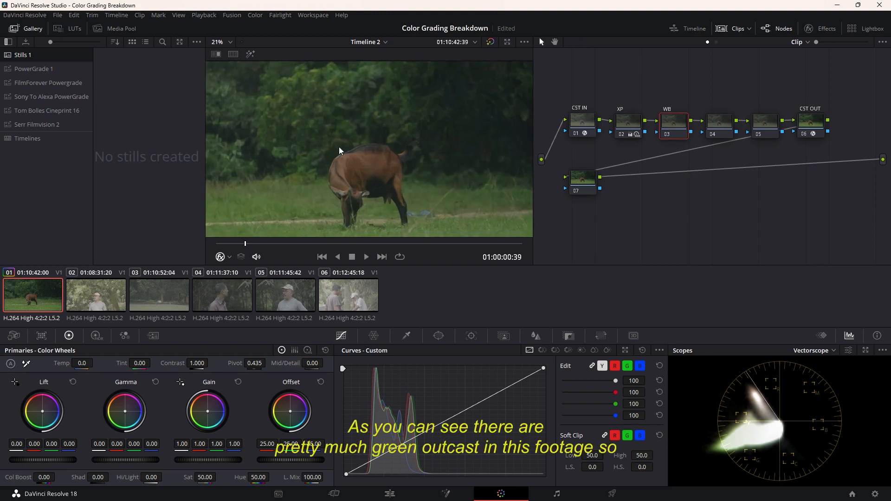
scroll(371, 173, down, 1)
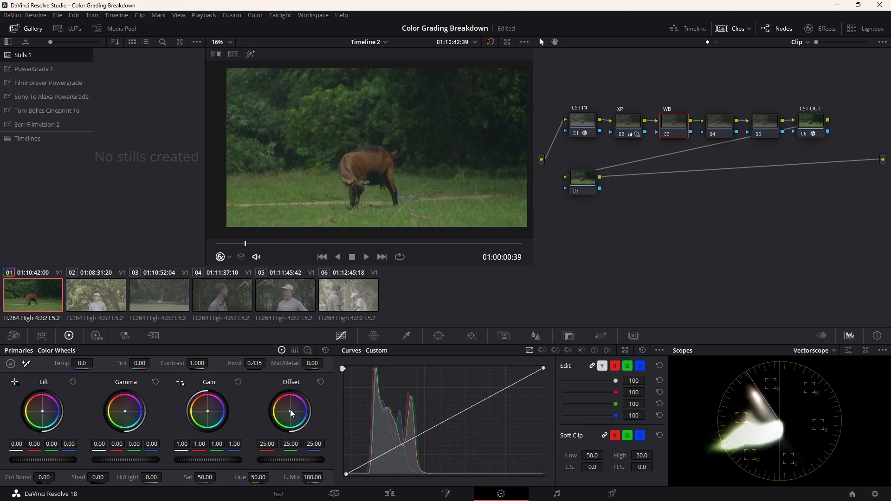
drag(290, 411, 290, 411)
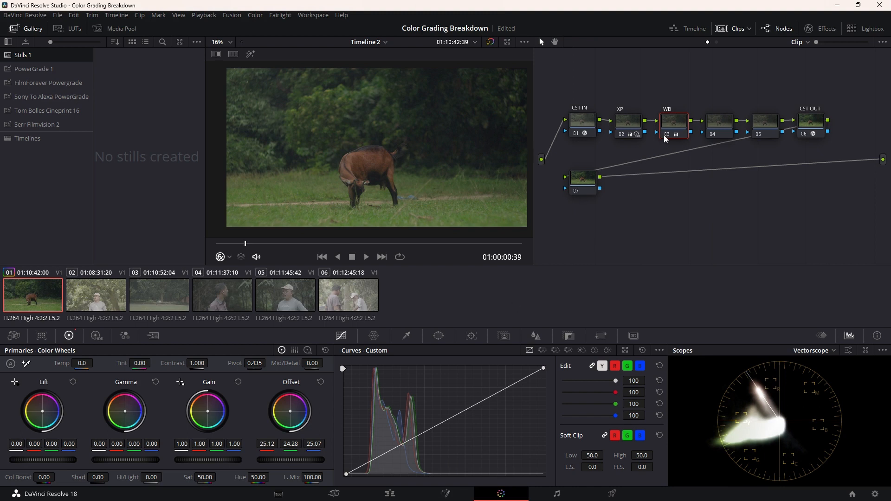
Label node 04 "SAT" and set its color space to HSV
click(717, 125)
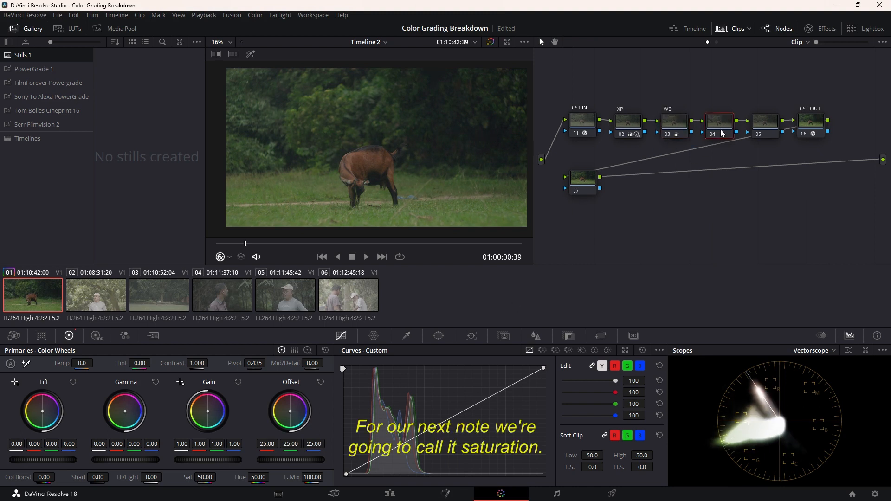
right_click(718, 124)
click(730, 142)
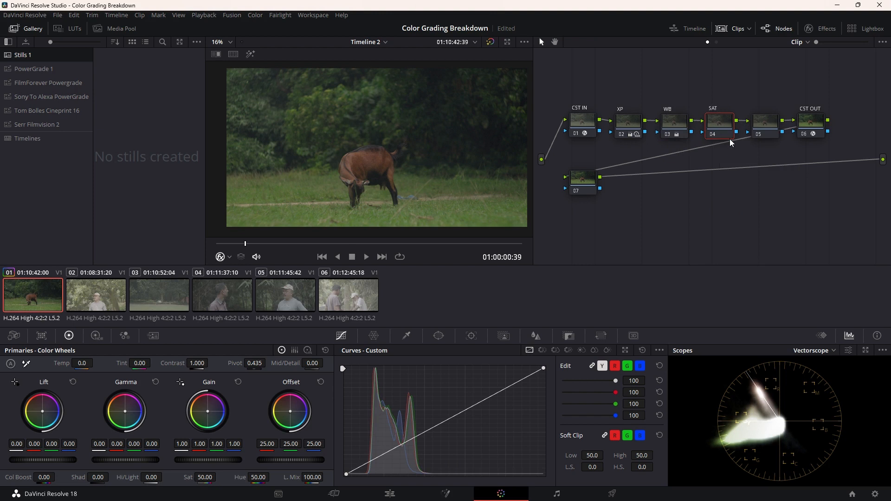
right_click(720, 126)
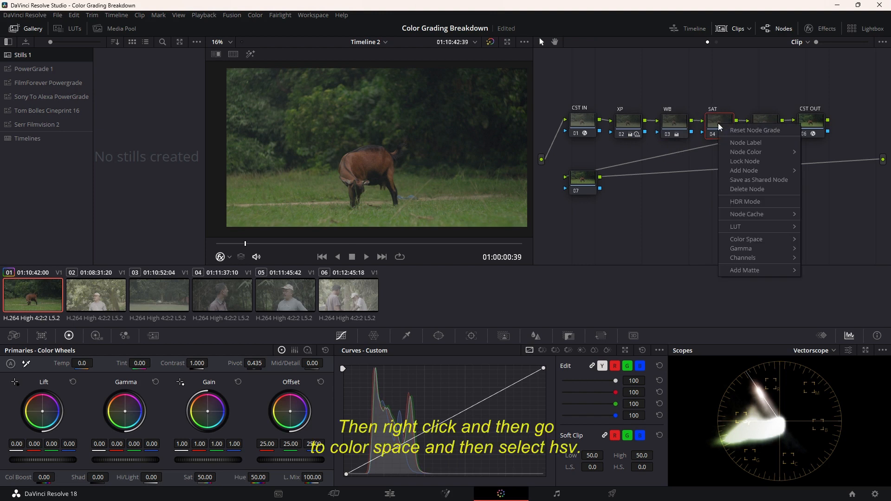
mouse_move(747, 239)
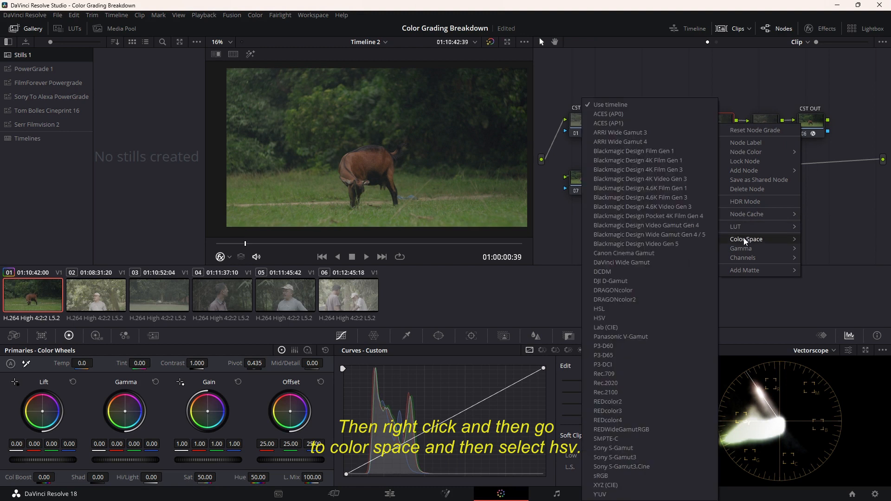
click(613, 320)
On the SAT node, disable channels 1 and 3 and raise the primaries gain to about 1.30
right_click(714, 129)
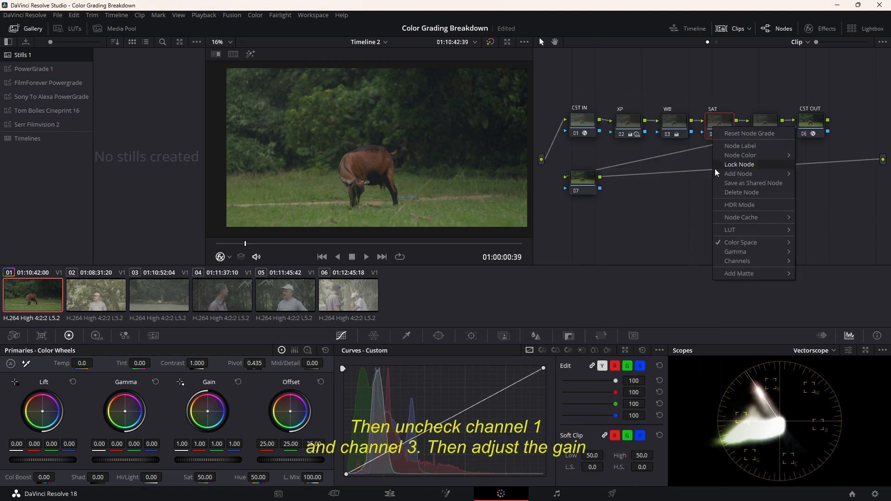
mouse_move(738, 260)
click(810, 260)
right_click(735, 135)
mouse_move(785, 265)
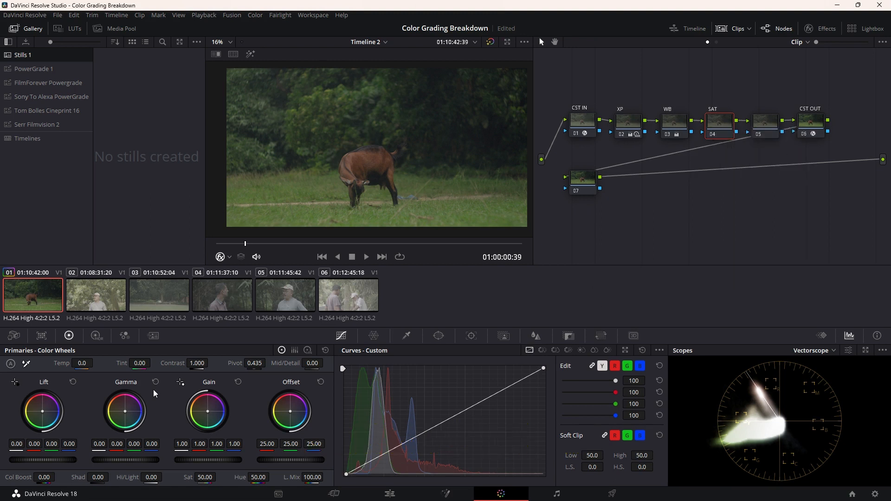
drag(204, 463, 244, 463)
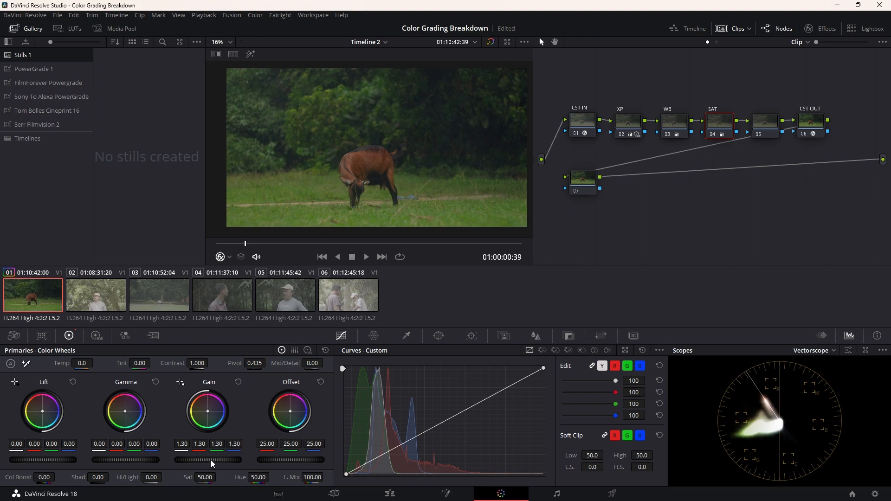
drag(212, 464, 216, 464)
Label node 05 "CURVE"
click(759, 130)
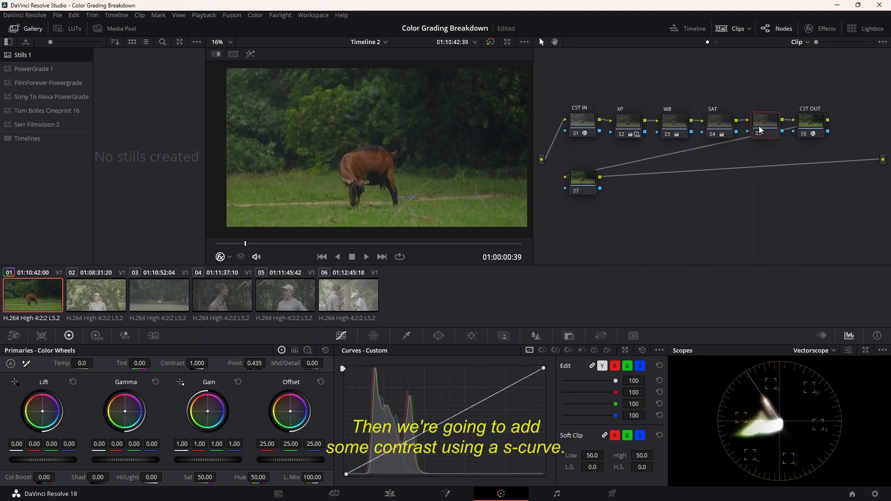
right_click(760, 130)
click(772, 143)
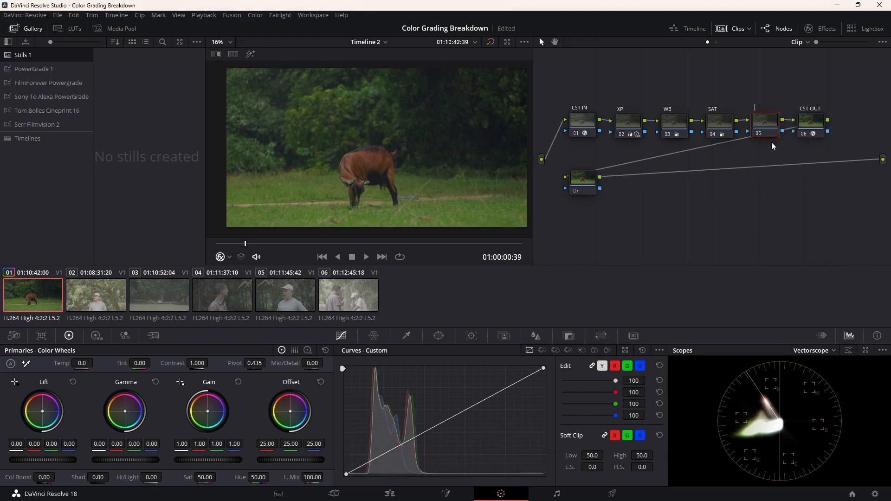
text(CURVE)
key(Return)
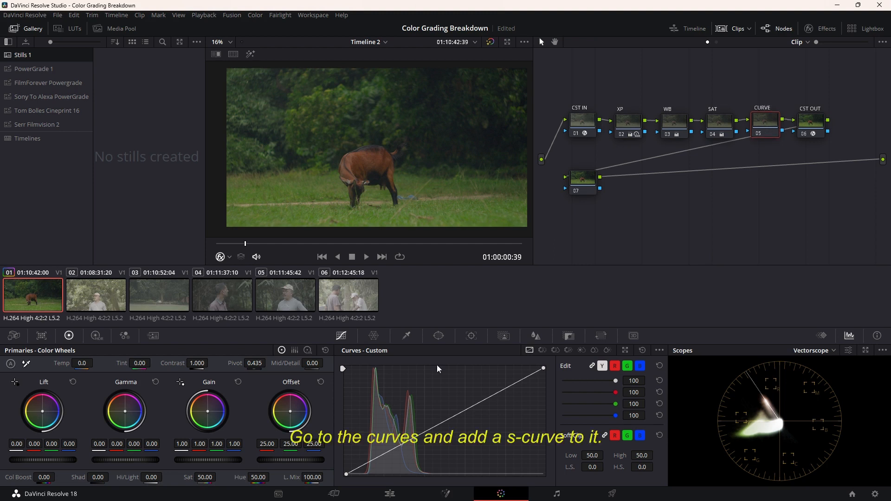
Shape a gentle contrast S-curve with lifted blacks and lowered whites on the CURVE node, and compare the image with the node off and on
click(381, 454)
click(523, 377)
click(503, 386)
click(437, 424)
click(363, 465)
drag(544, 368, 543, 379)
mouse_move(503, 385)
mouse_down()
mouse_move(491, 397)
mouse_move(520, 384)
mouse_up()
drag(346, 474, 346, 466)
drag(491, 398, 487, 390)
drag(544, 381, 544, 389)
drag(438, 425, 443, 426)
mouse_move(381, 455)
mouse_down()
mouse_move(389, 464)
mouse_move(387, 457)
mouse_up()
drag(543, 388, 544, 381)
drag(520, 385, 489, 387)
drag(363, 465, 361, 463)
drag(346, 466, 347, 463)
drag(442, 425, 442, 424)
drag(488, 386, 491, 390)
drag(386, 457, 346, 460)
drag(441, 425, 444, 423)
drag(393, 453, 396, 453)
drag(522, 380, 523, 378)
drag(543, 378, 543, 377)
drag(490, 390, 493, 390)
drag(445, 423, 444, 421)
drag(396, 453, 349, 468)
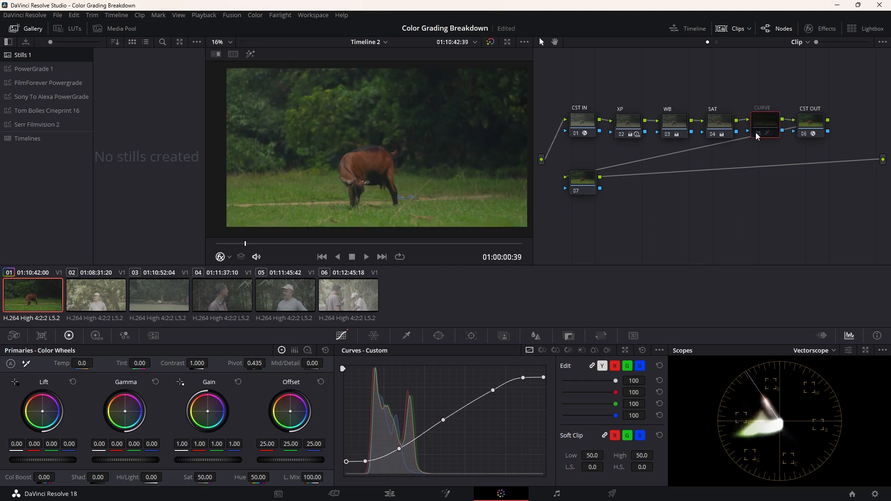
click(756, 133)
click(756, 133)
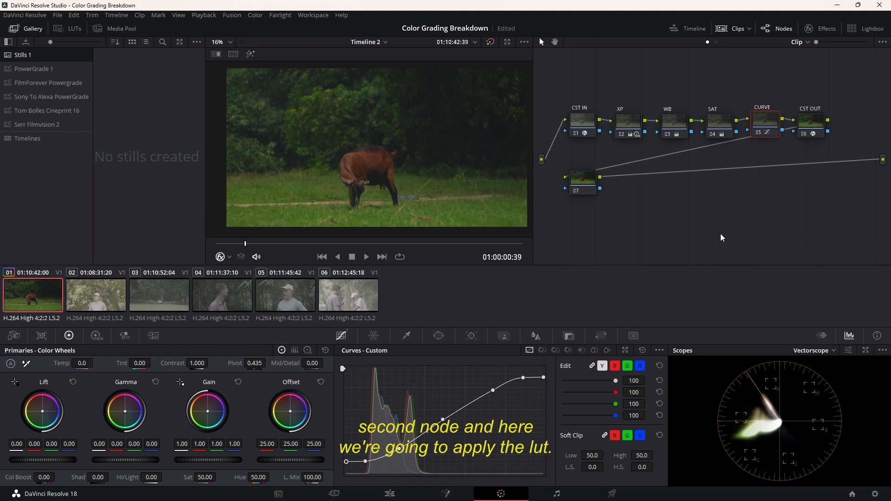
Add a layer node to node 07 and space out the layer mixer and the new node 08 below it
click(595, 187)
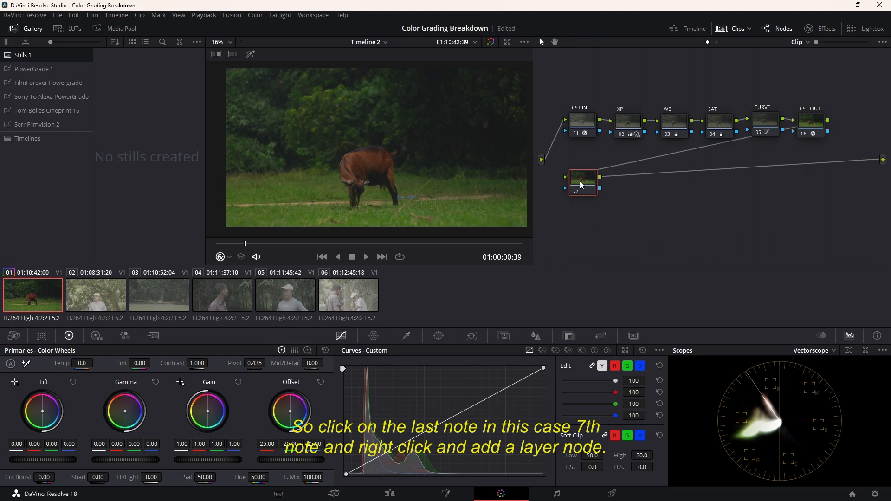
right_click(581, 185)
mouse_move(608, 229)
click(694, 257)
drag(632, 179, 682, 205)
drag(583, 214, 586, 225)
Label node 08 "LUT" and preview the IWLTBAP Sedona - Standard LUT on it
right_click(584, 235)
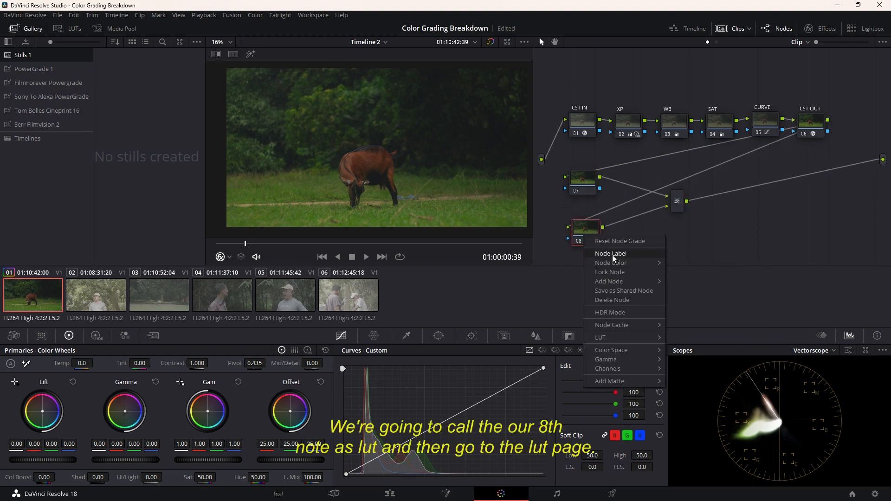
click(614, 255)
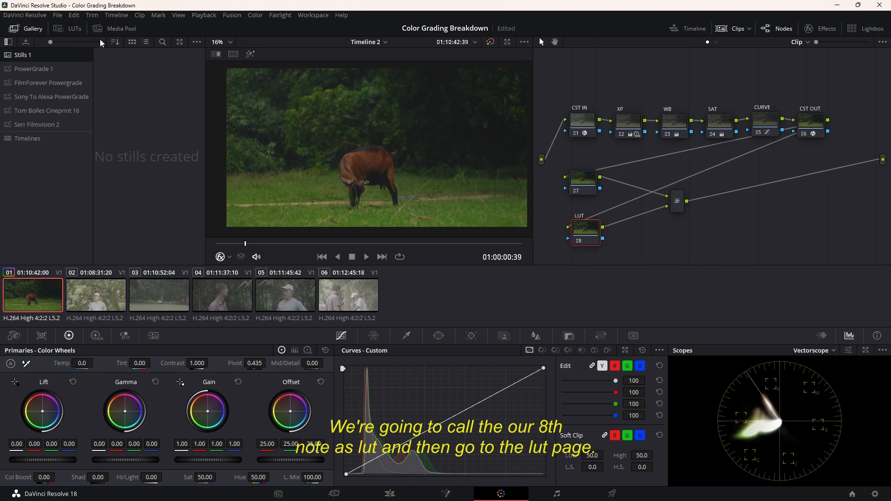
click(70, 29)
scroll(62, 158, down, 3)
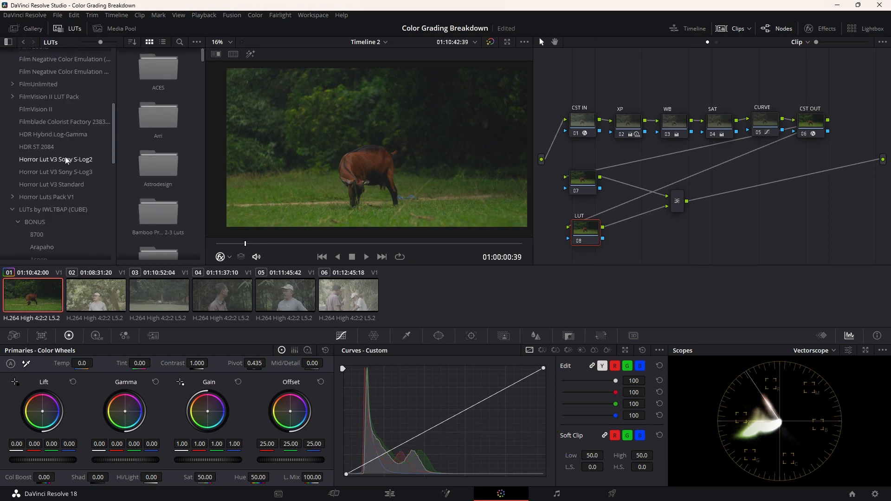
scroll(40, 139, down, 5)
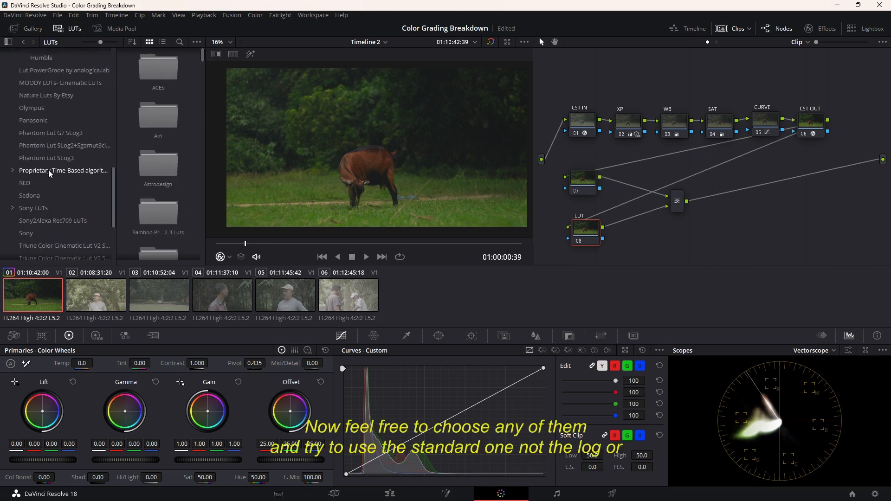
scroll(33, 152, up, 2)
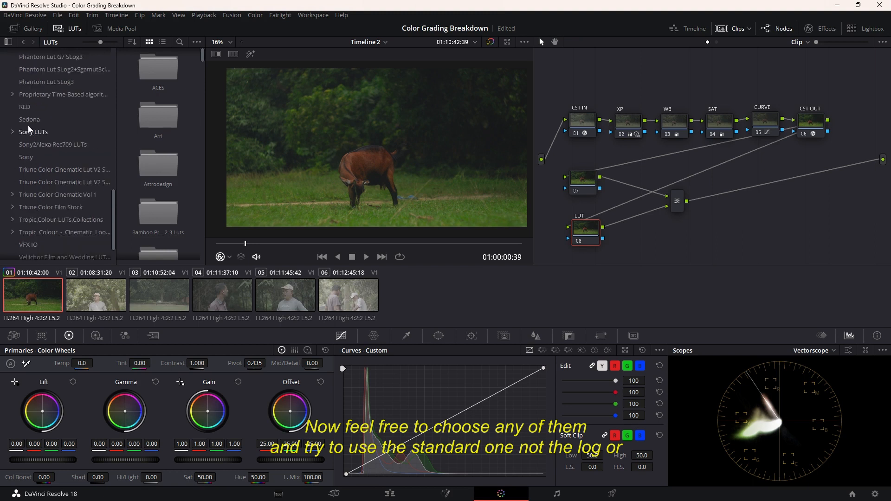
click(29, 120)
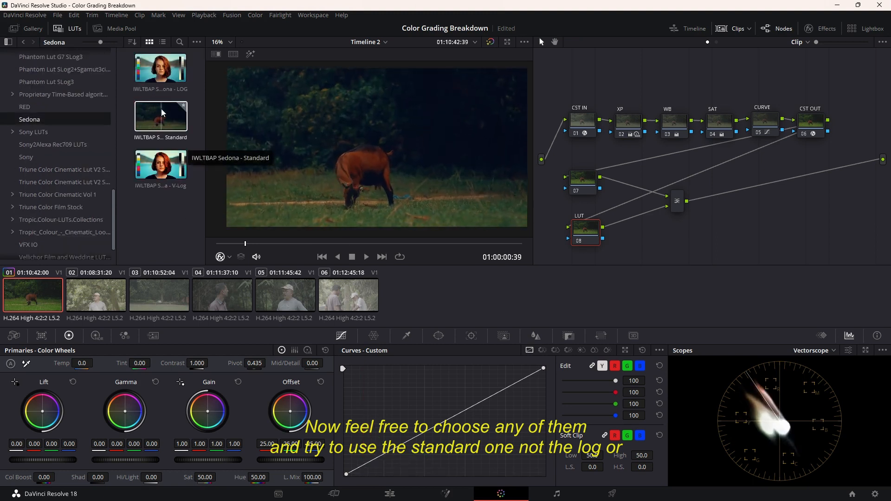
Apply the F-8700-V2-STD LUT from the IWLTBAP bonus 8700 folder to the LUT node
scroll(49, 169, up, 5)
click(34, 130)
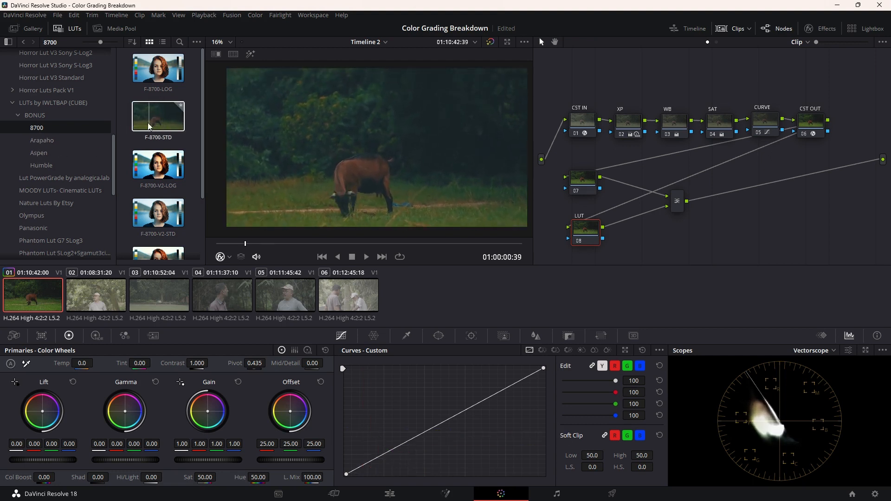
right_click(152, 221)
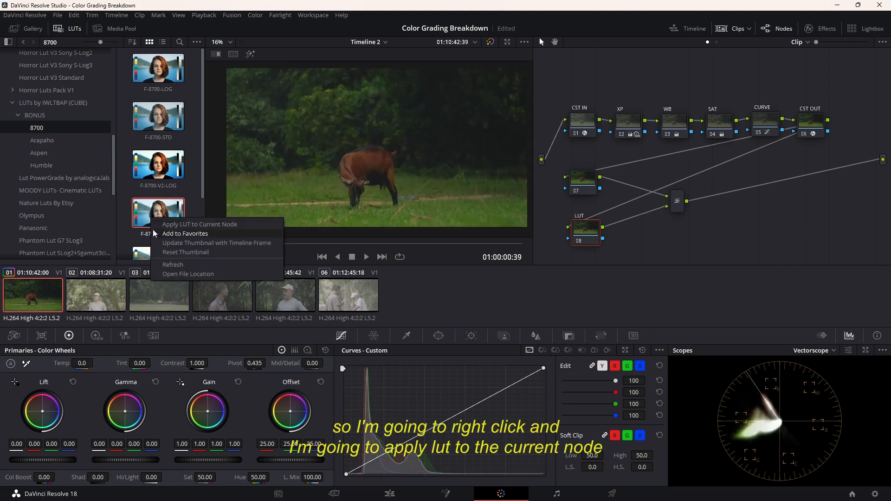
click(192, 226)
scroll(349, 149, down, 5)
scroll(358, 147, up, 4)
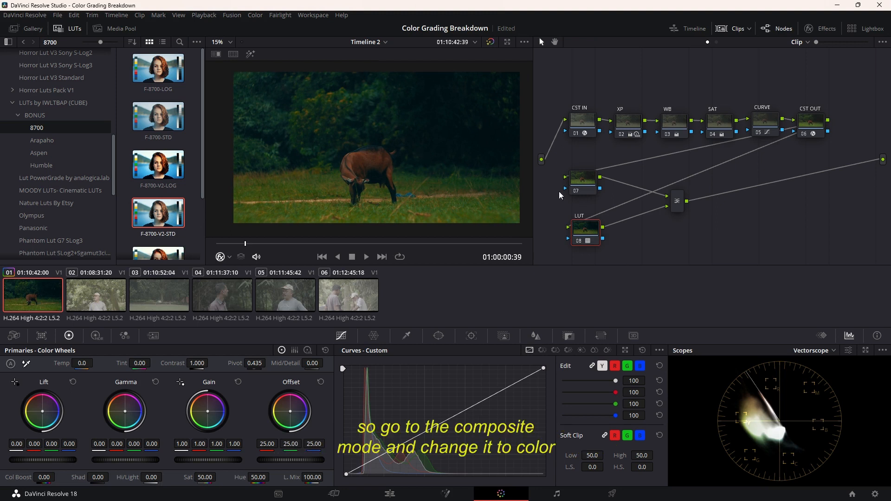
Set the layer mixer's composite mode to Color and tidy the positions of the mixer and CST OUT node
drag(682, 206, 677, 200)
right_click(673, 193)
mouse_move(746, 256)
click(789, 270)
drag(679, 204, 674, 213)
drag(811, 122, 813, 116)
Add a serial node after the layer mixer and place a circular window around the grazing animal
click(666, 208)
key(alt+s)
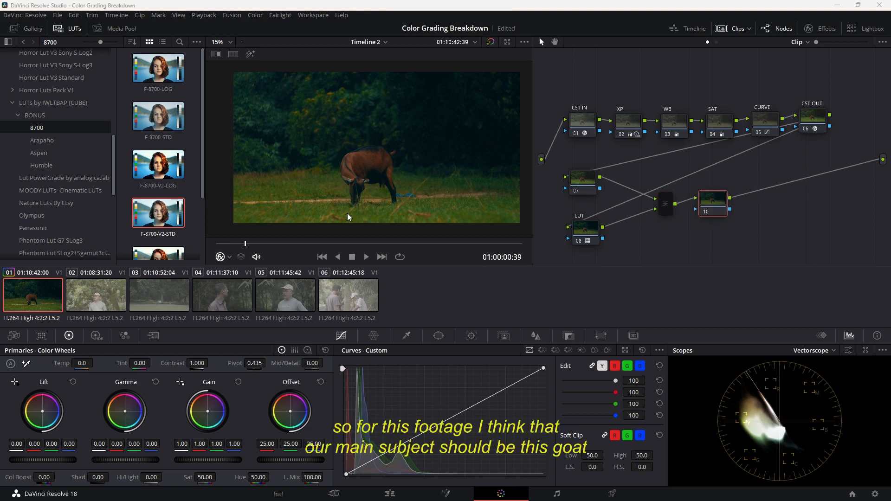
click(441, 338)
click(354, 413)
drag(372, 164, 366, 182)
drag(410, 210, 423, 220)
With highlight on, feather the circular window to a softness of about 19.45 and invert it
key(shift+h)
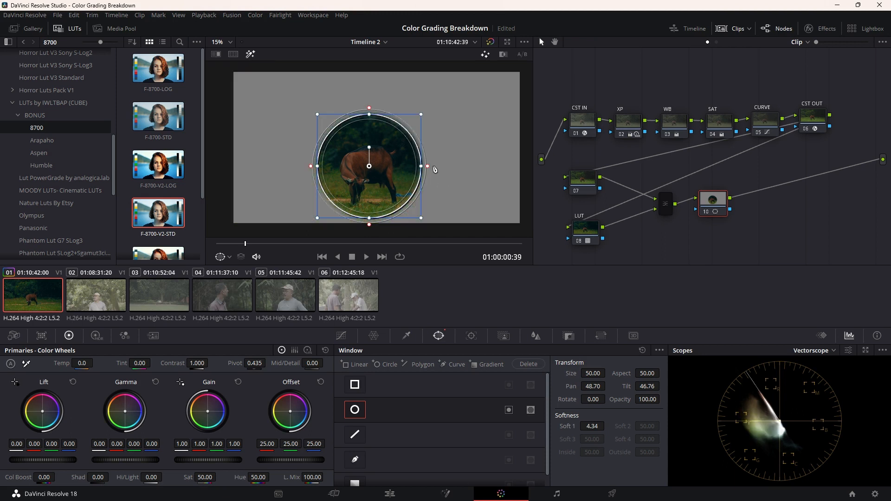
drag(427, 168, 444, 167)
drag(367, 180, 366, 180)
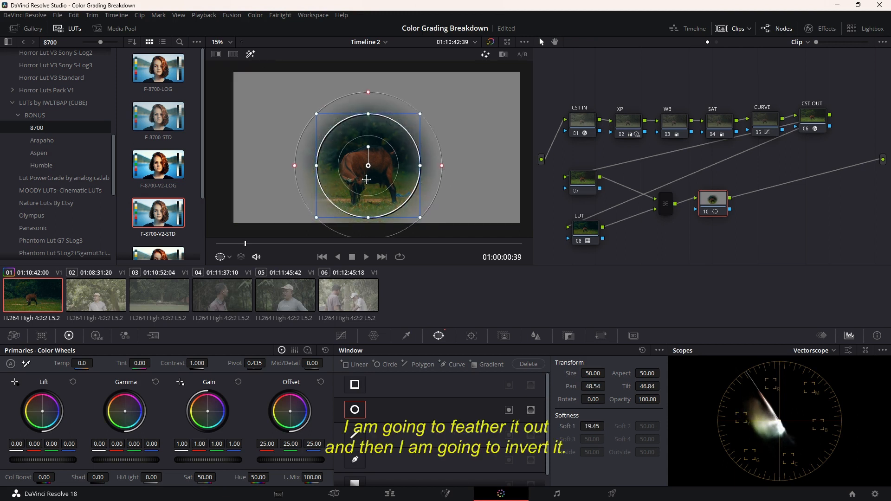
click(509, 412)
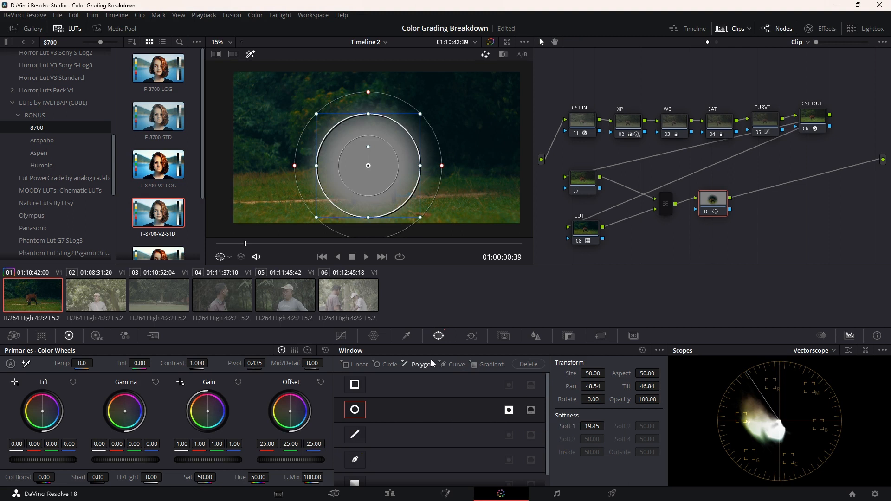
Darken the background on node 10 by lowering the custom curve's midtones slightly, and turn highlight off
click(342, 336)
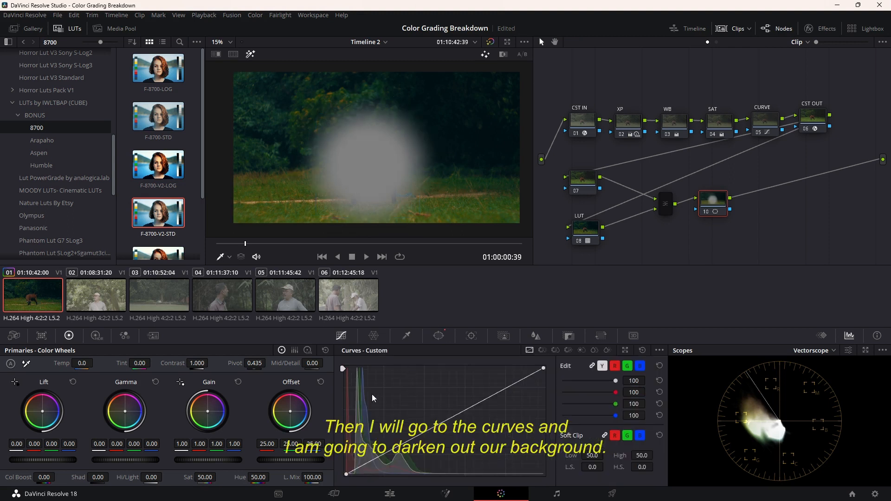
scroll(394, 165, down, 1)
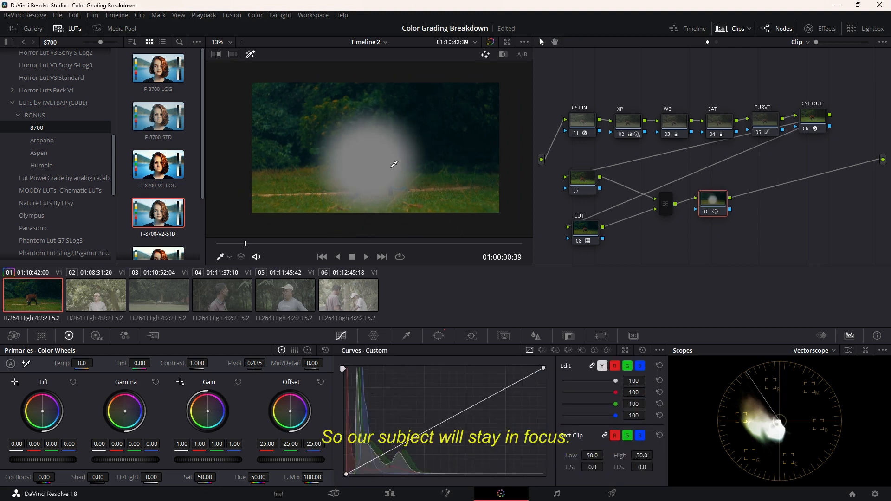
drag(441, 423, 445, 430)
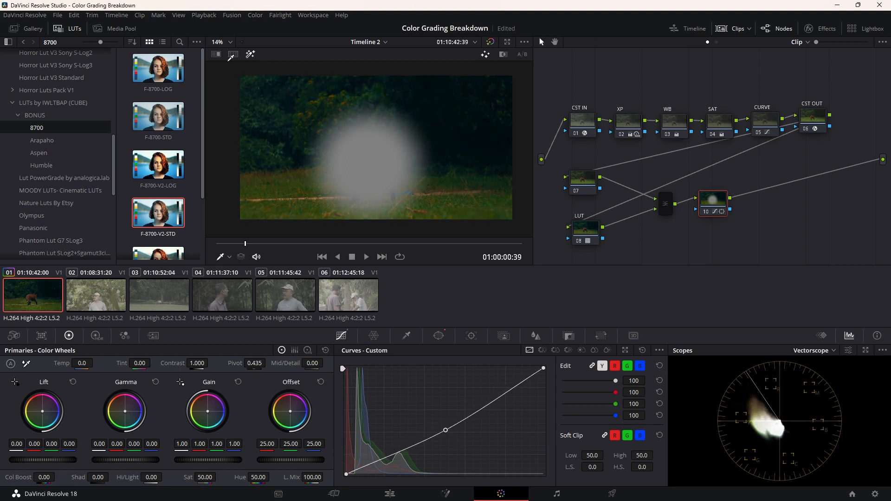
click(250, 54)
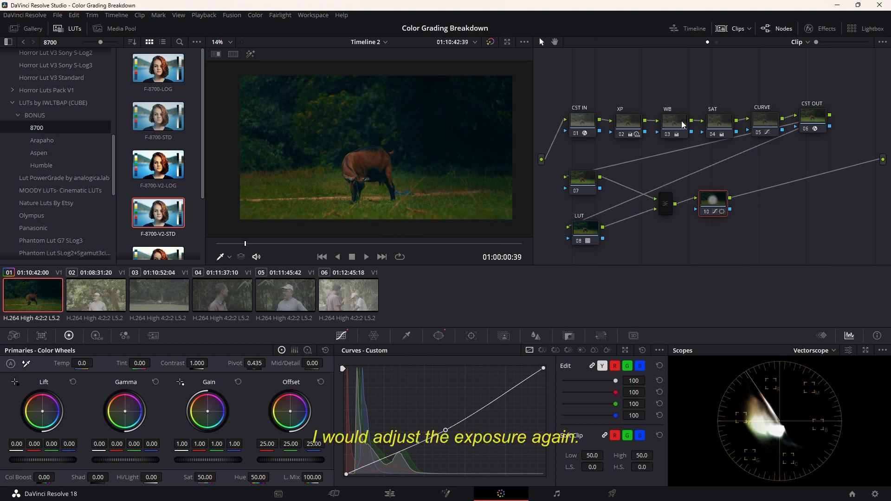
On the XP node, raise the primaries gamma to 0.00 and the gain to 1.00
click(631, 126)
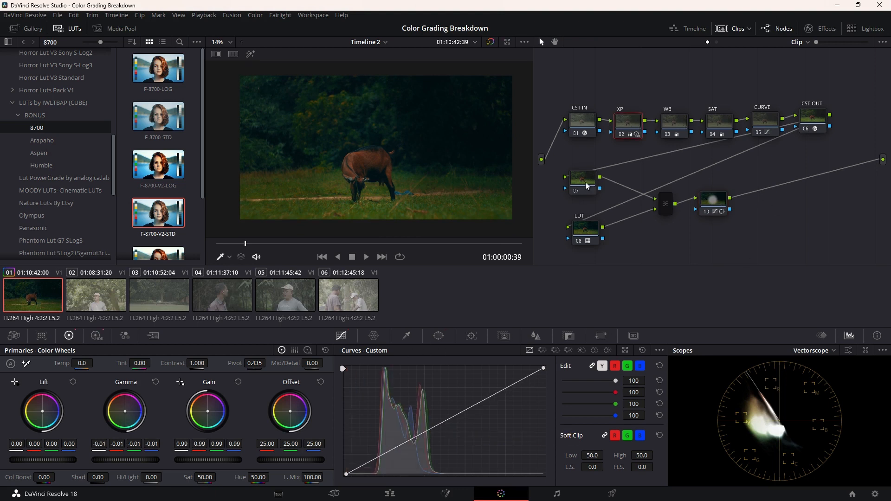
drag(122, 460, 130, 460)
mouse_move(211, 458)
mouse_down()
mouse_move(223, 458)
mouse_move(216, 458)
mouse_up()
Add a serial node after node 10 and label node 10 "FOCUS"
click(714, 204)
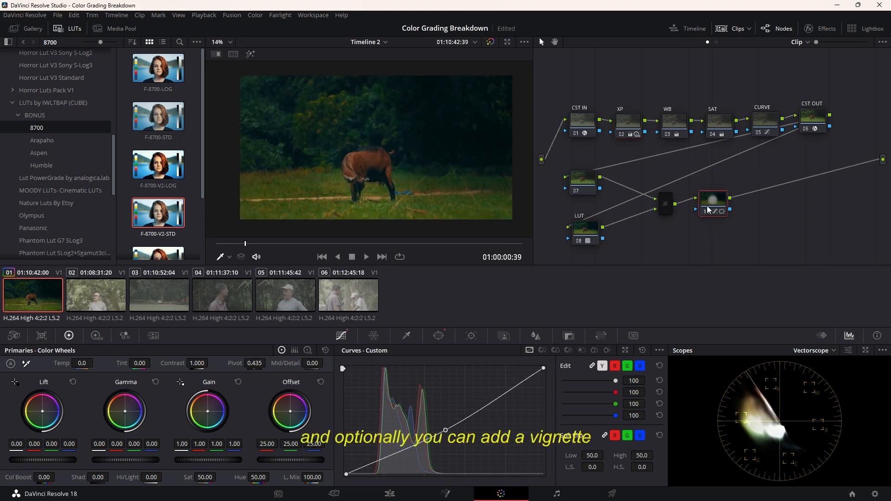
click(706, 212)
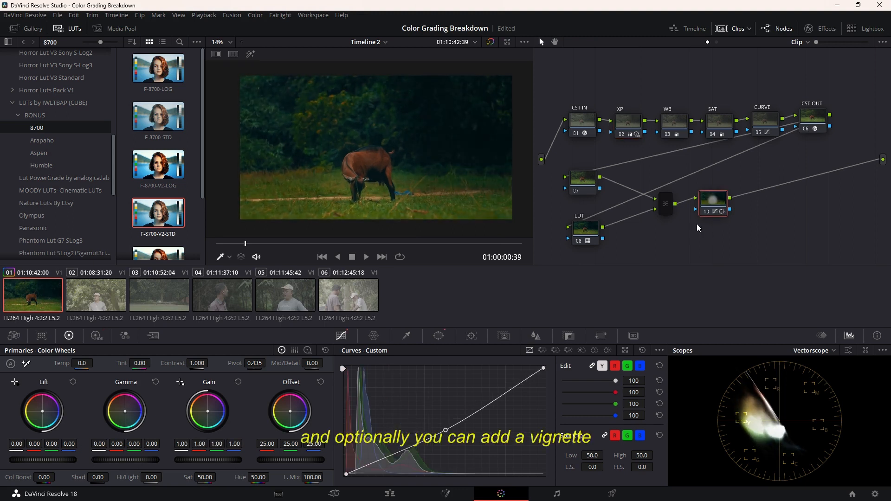
drag(717, 208, 716, 206)
key(alt+s)
click(715, 198)
right_click(719, 199)
click(740, 215)
text(F)
Label node 11 "VIG" and apply the Vignette effect to it
click(764, 211)
click(821, 28)
click(866, 42)
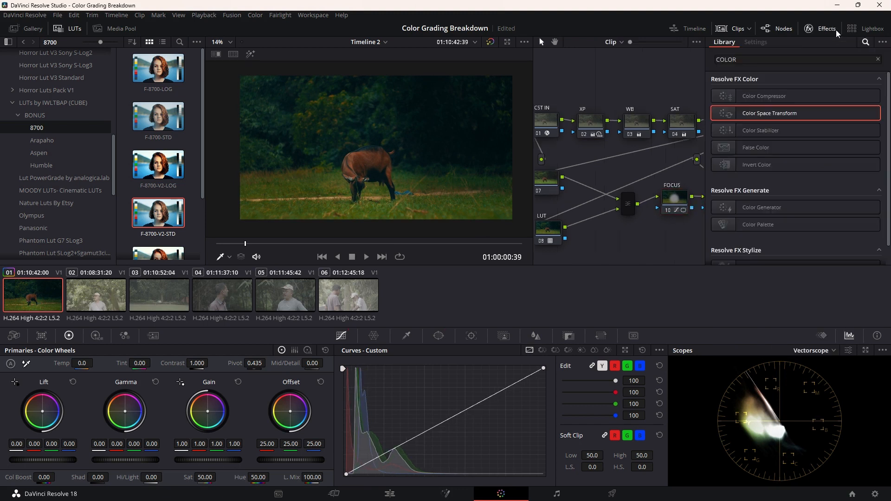
text(VIG)
drag(791, 99, 663, 202)
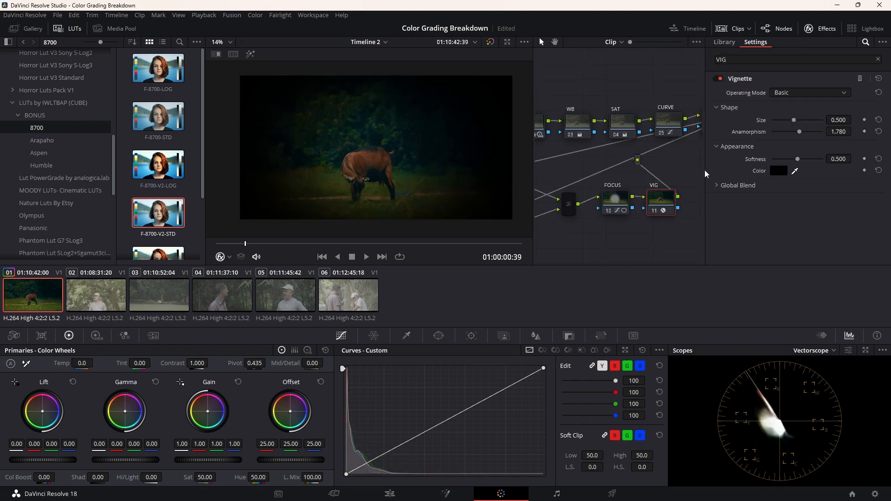
Switch the vignette to Advanced mode and set size 0.888, anamorphism 2.657, softness 0.752 and transparency about 0.064
click(792, 94)
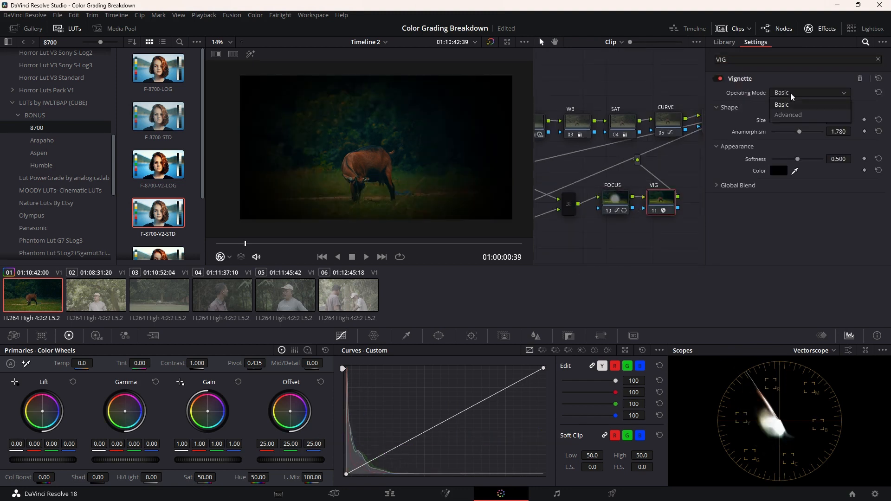
click(796, 119)
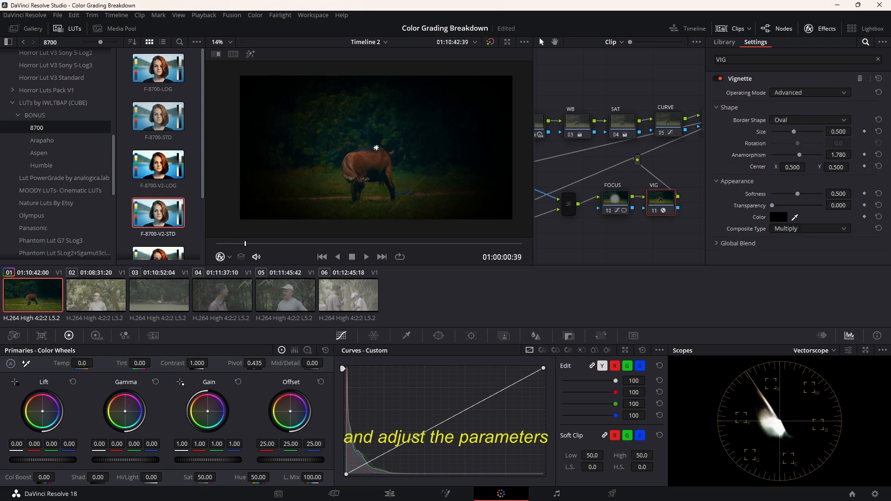
drag(795, 134, 816, 155)
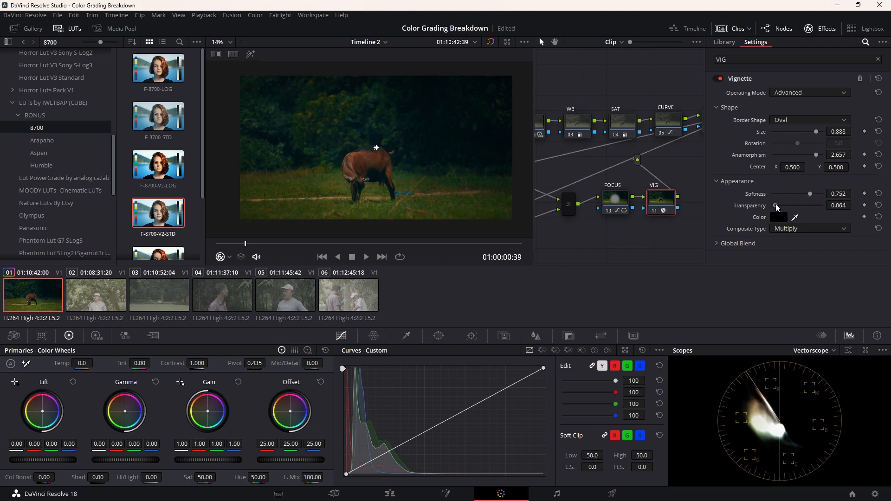
click(825, 29)
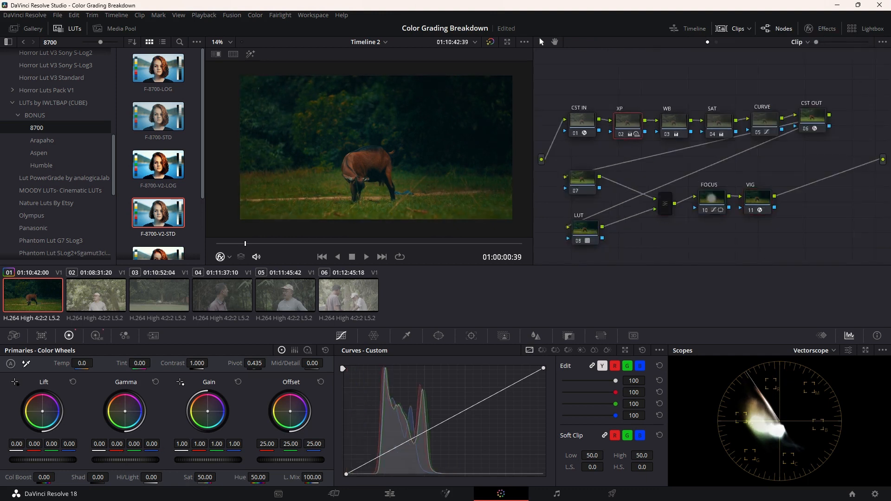
On the XP node, raise the primaries gamma to 0.01 and the gain to 1.05
drag(125, 460, 129, 460)
drag(199, 461, 209, 460)
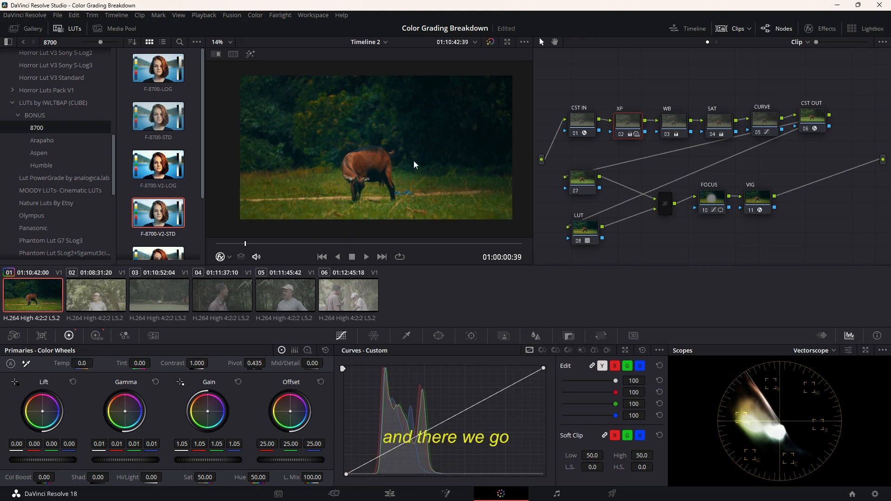
Grab a still of graded clip 01 and apply its grade to clip 02
right_click(336, 102)
click(352, 110)
click(26, 28)
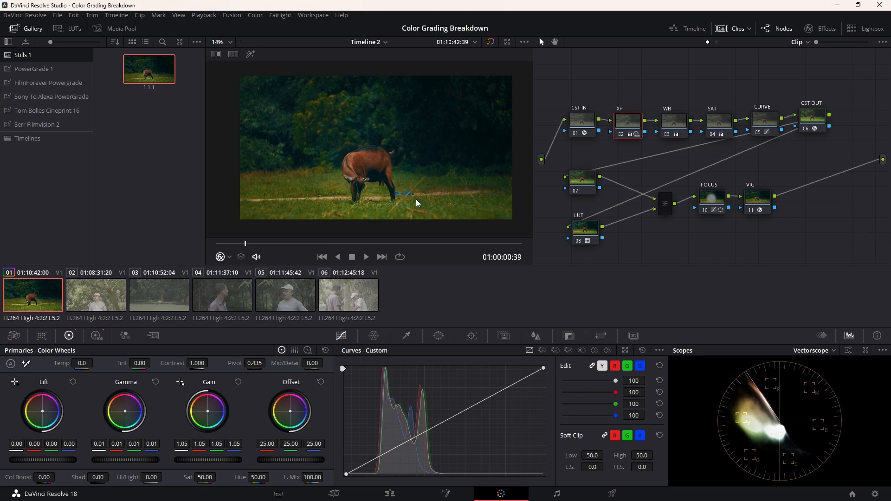
click(89, 303)
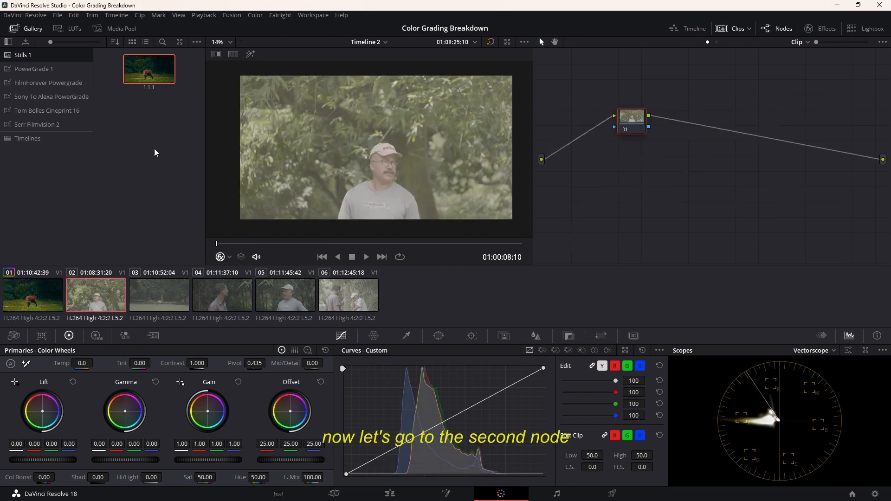
right_click(148, 72)
click(157, 95)
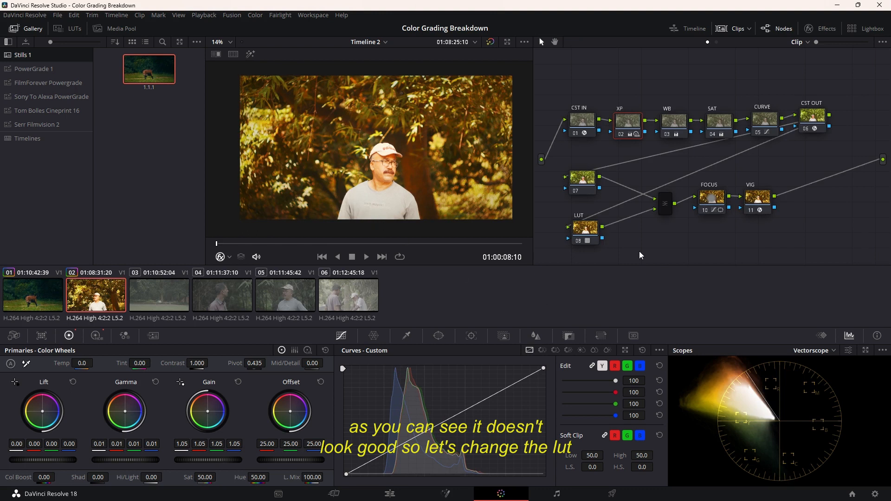
Preview the Arapaho Standard LUT on clip 02's LUT node and apply the IWLTBAP Humble - Standard LUT instead
click(587, 239)
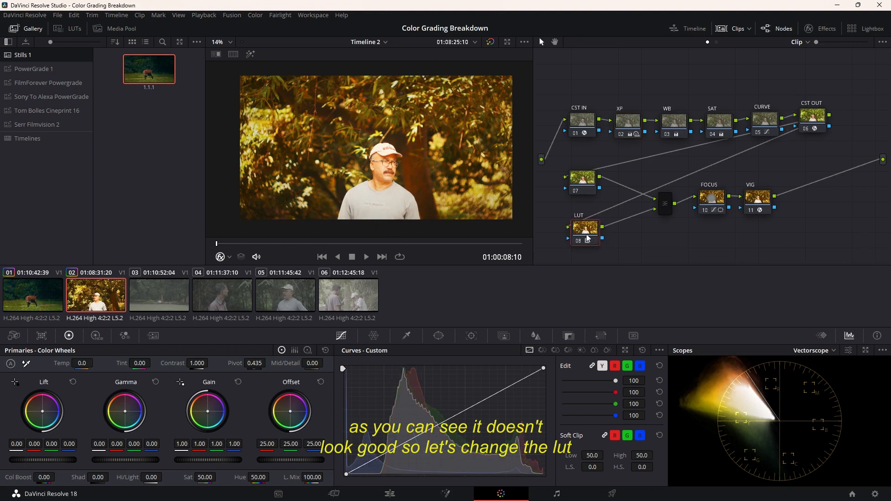
click(69, 29)
click(42, 141)
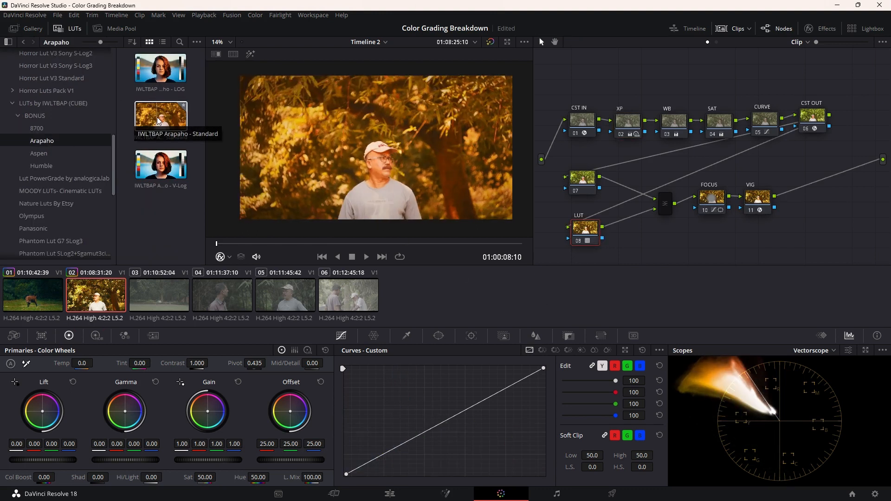
click(51, 166)
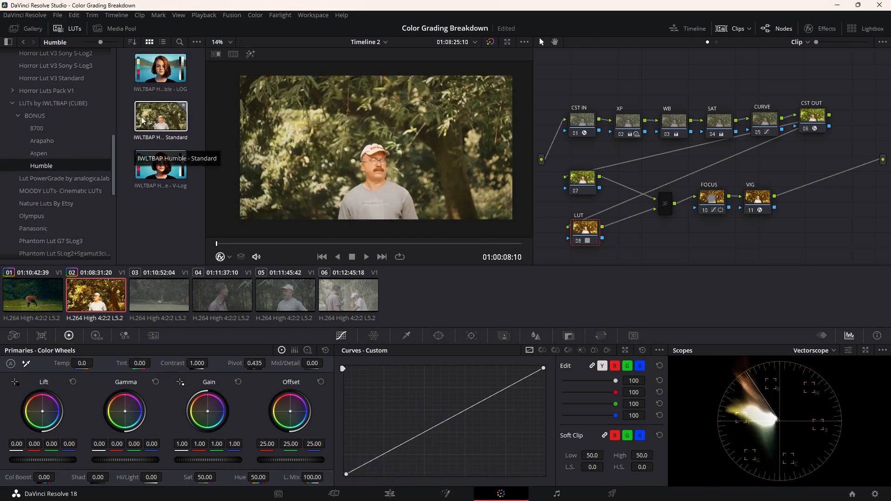
right_click(161, 124)
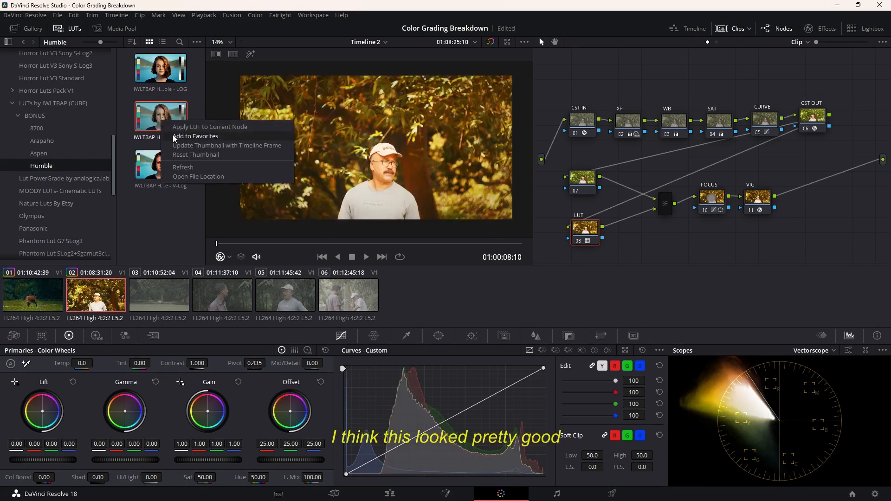
click(232, 135)
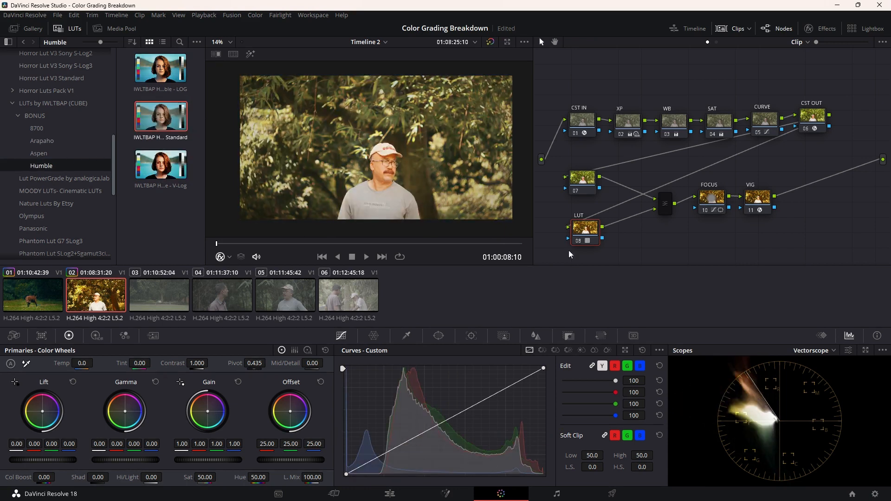
On clip 02's XP node, lower the primaries gamma to -0.02 and raise the gain to 1.10
click(627, 121)
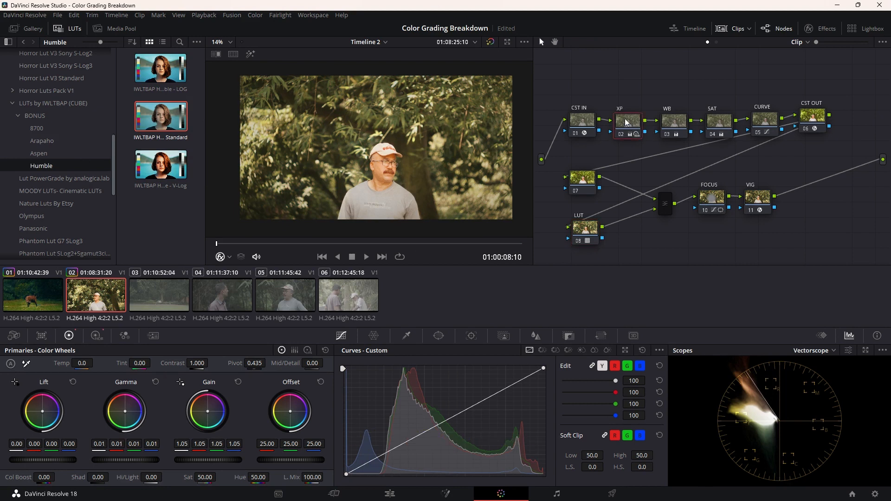
drag(142, 461, 131, 460)
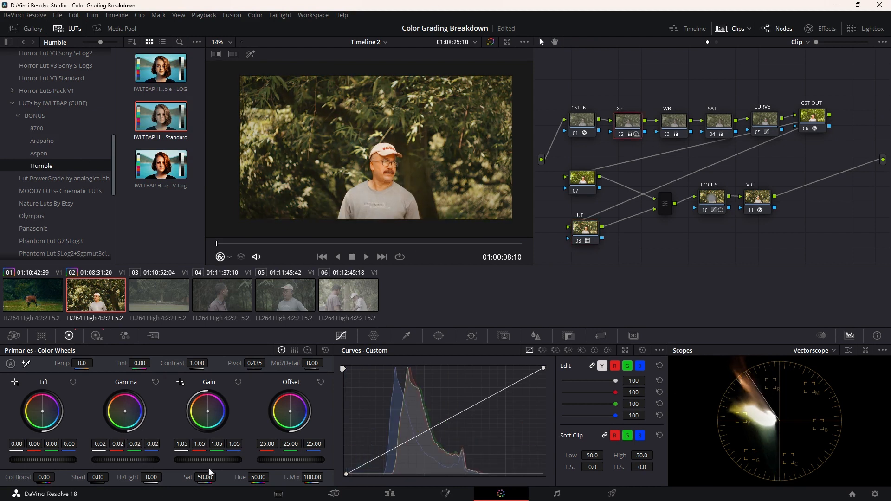
drag(208, 460, 218, 461)
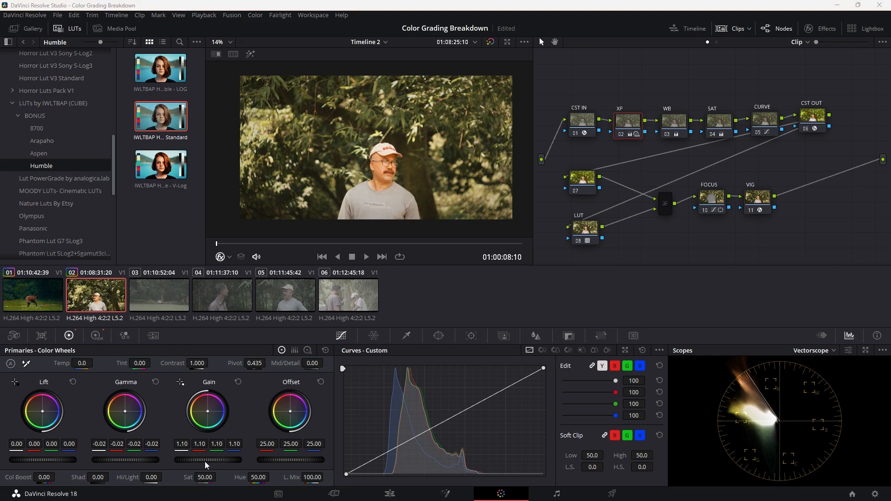
On the CURVE node, reshape the custom curve by slightly lowering the white end and midtone point and adjusting the shadow and highlight points
click(761, 122)
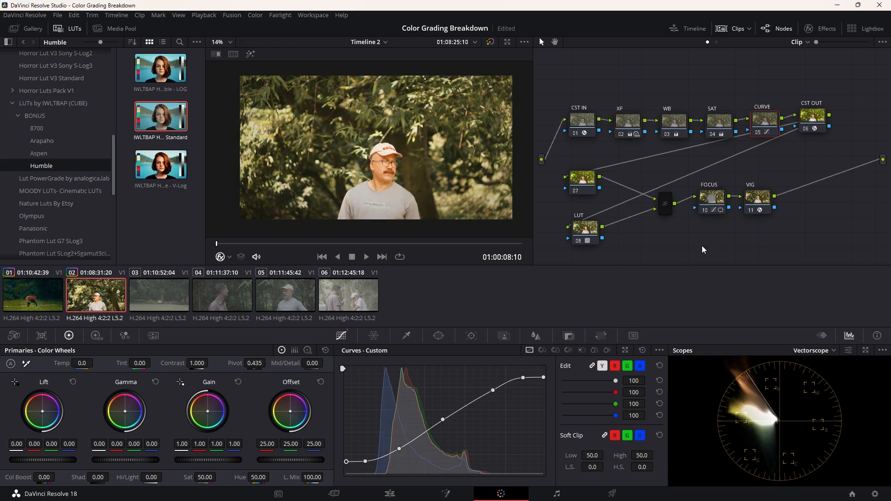
drag(544, 381, 544, 378)
drag(444, 422, 445, 427)
drag(400, 450, 374, 462)
mouse_move(544, 376)
mouse_down()
mouse_move(521, 380)
mouse_move(545, 380)
mouse_up()
click(494, 391)
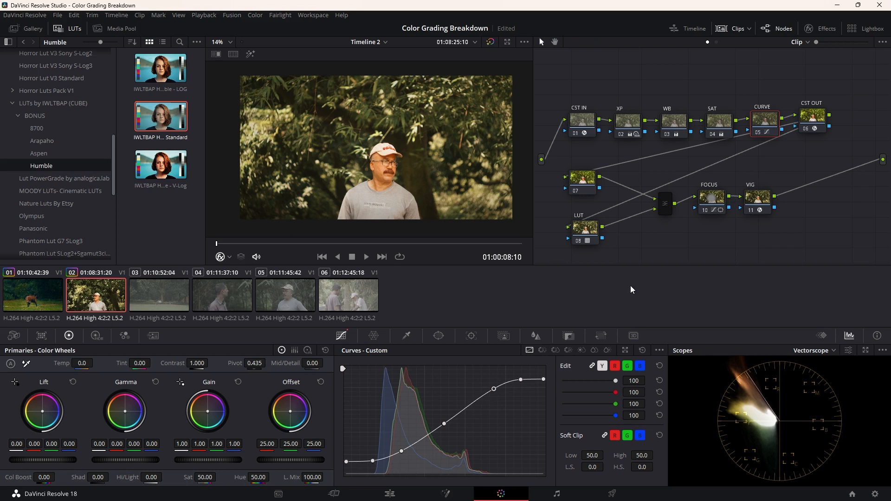
Insert a new serial node before FOCUS and space out the FOCUS and VIG nodes to make room for it
drag(708, 180, 771, 216)
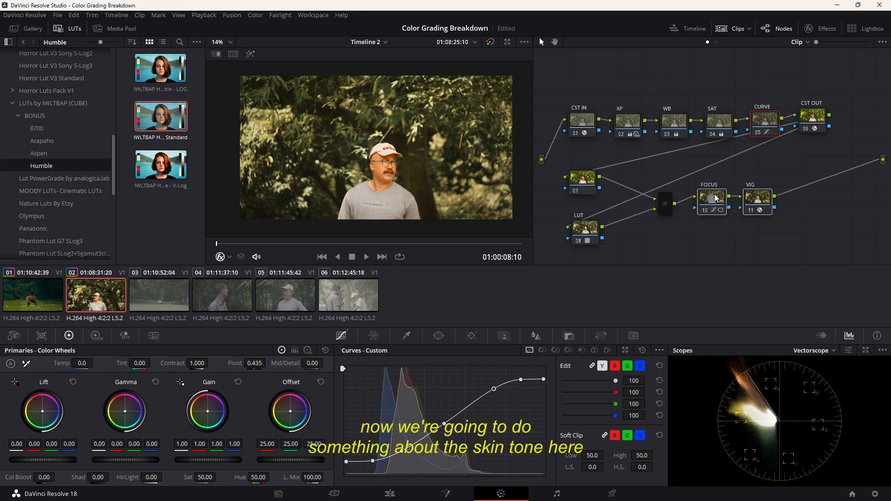
key(shift+s)
drag(688, 215, 700, 202)
drag(741, 182, 790, 215)
drag(793, 208, 807, 207)
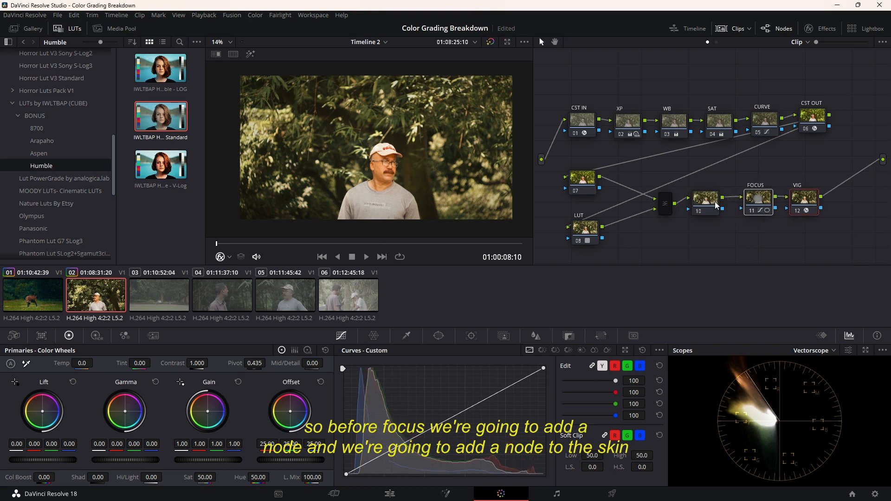
Label the new node before FOCUS as SKIN and align it in the node chain
drag(715, 202, 718, 200)
right_click(718, 199)
click(721, 218)
text(SKIN)
key(Return)
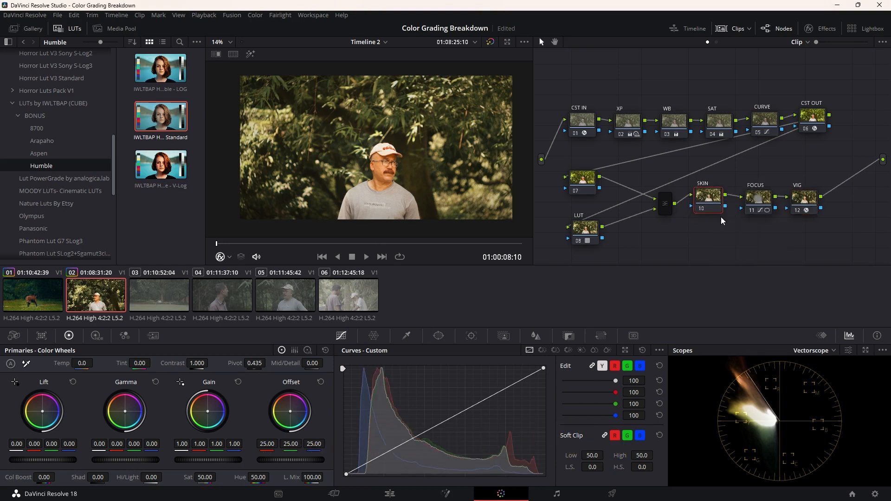
Key the man's skin on the SKIN node with the HSL qualifier, sampling across his face with the Highlight view enabled
click(406, 335)
click(378, 195)
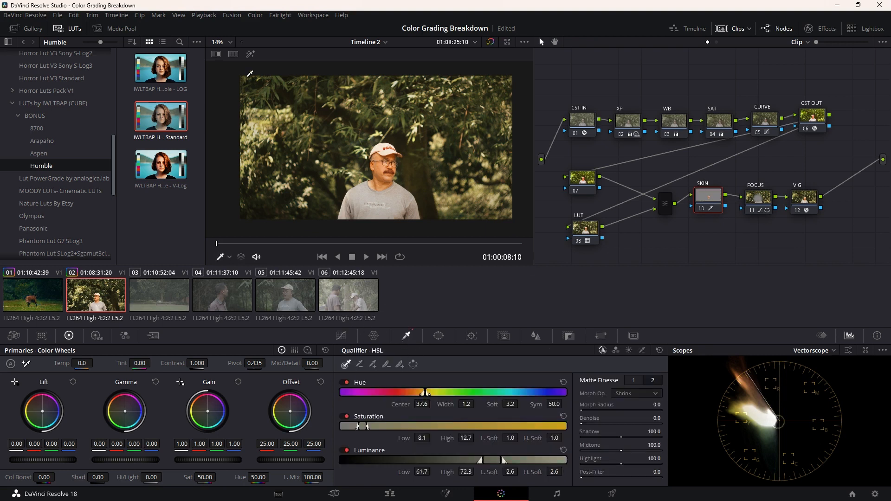
click(250, 54)
scroll(386, 161, up, 5)
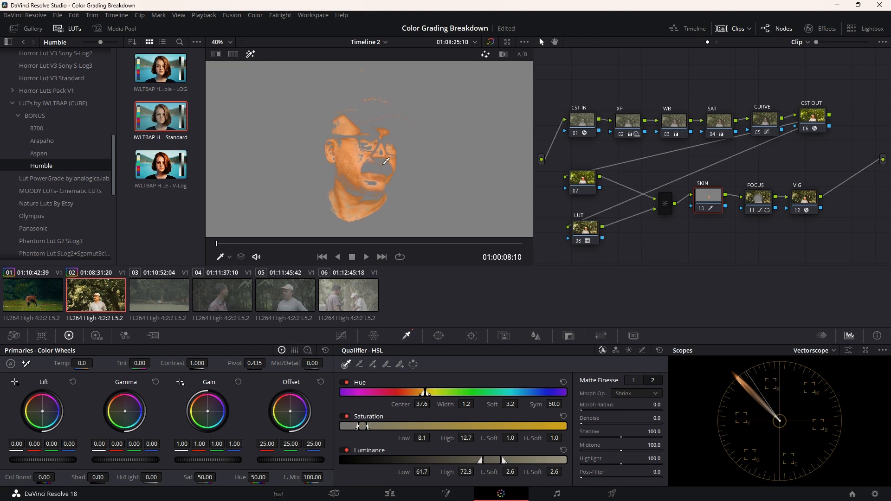
scroll(386, 161, up, 2)
drag(354, 159, 382, 168)
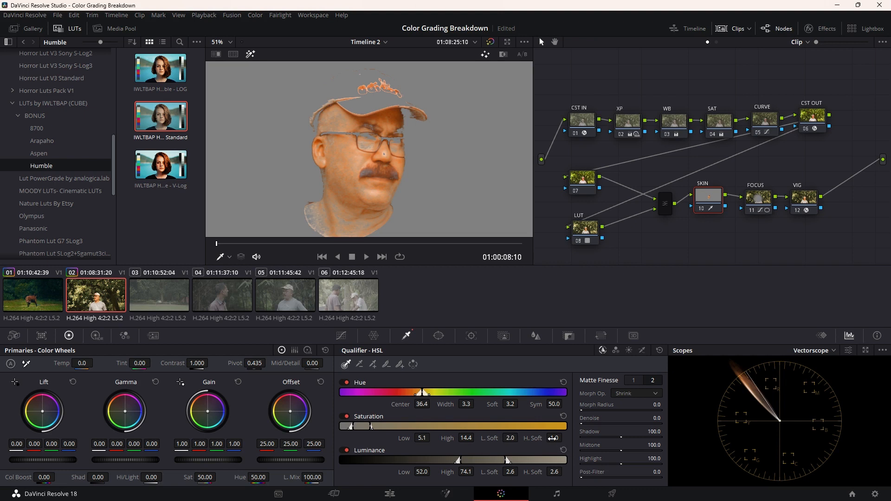
Refine the skin key with luminance 51.6 to 75.4, saturation softness 3.0, pre-filter 14.1, clean black 11.6, clean white 16.6 and blur radius 12.4
drag(466, 472, 582, 473)
mouse_move(422, 472)
mouse_down()
mouse_move(450, 472)
mouse_move(420, 472)
mouse_up()
drag(581, 408, 626, 451)
drag(622, 465, 621, 464)
click(632, 379)
drag(582, 423, 584, 461)
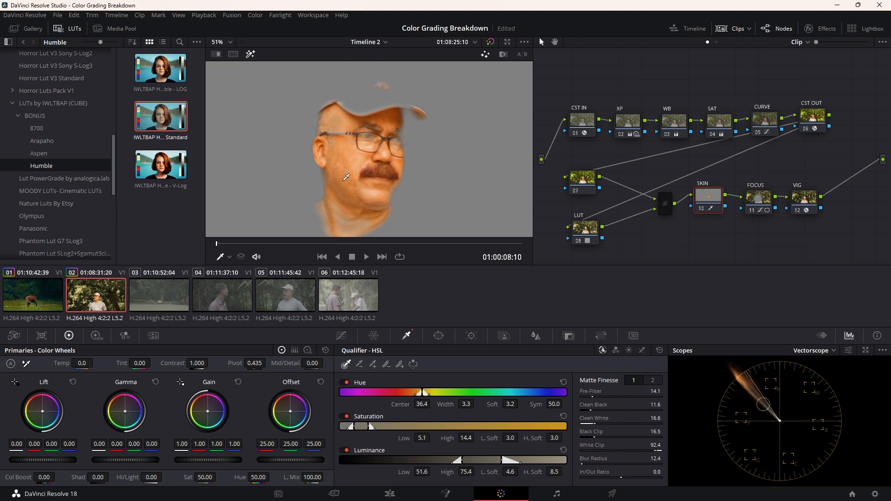
Add a circular window around the man's head on the SKIN node, size 53.96, aspect 44.68 and softness 5.19
scroll(346, 177, down, 5)
click(439, 335)
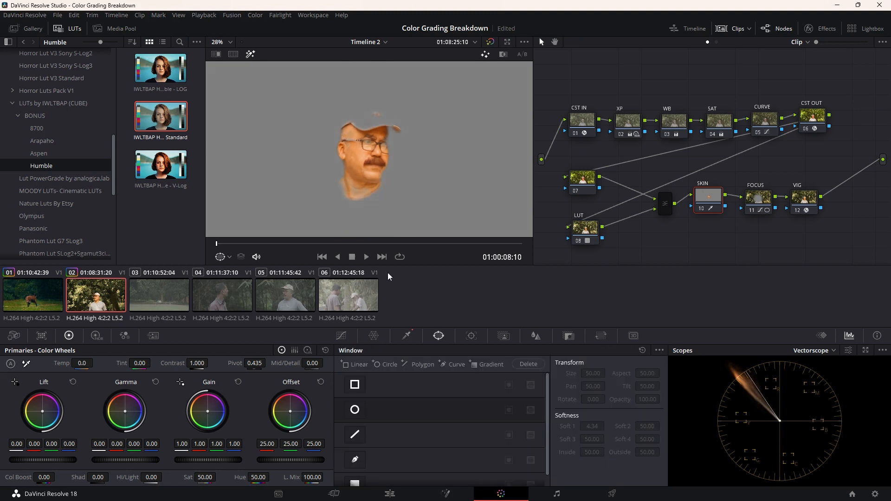
click(356, 409)
drag(384, 129, 396, 163)
drag(442, 67, 403, 106)
mouse_move(362, 129)
mouse_down()
mouse_move(365, 150)
mouse_move(365, 140)
mouse_up()
drag(365, 119, 364, 98)
drag(406, 160, 430, 162)
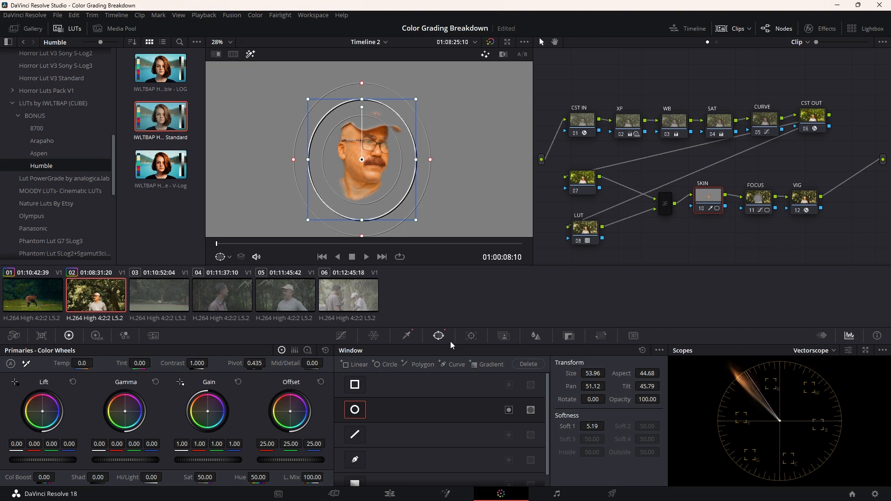
Track the face window forward through the clip and check the vectorscope's Show Skin Tone Indicator option
click(471, 336)
click(392, 365)
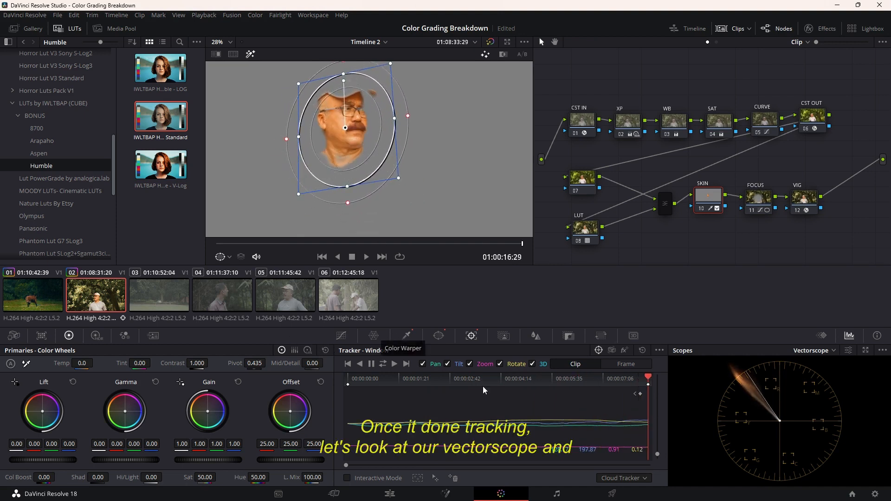
click(847, 351)
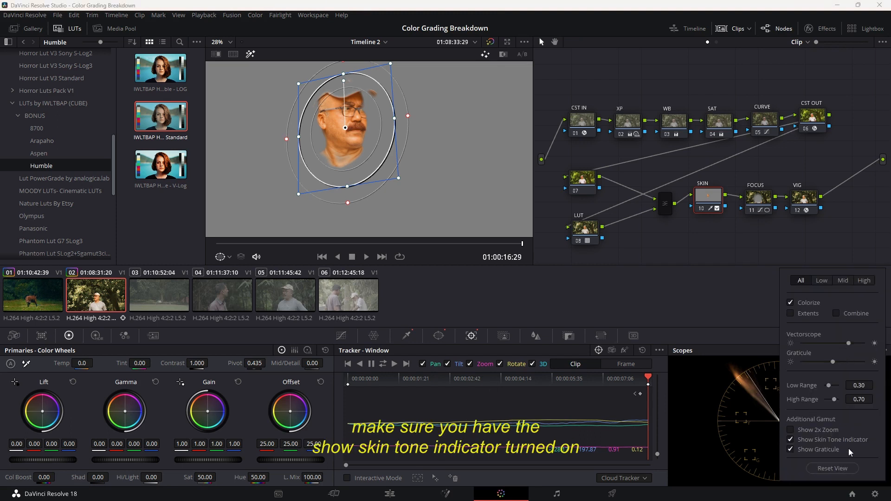
click(761, 428)
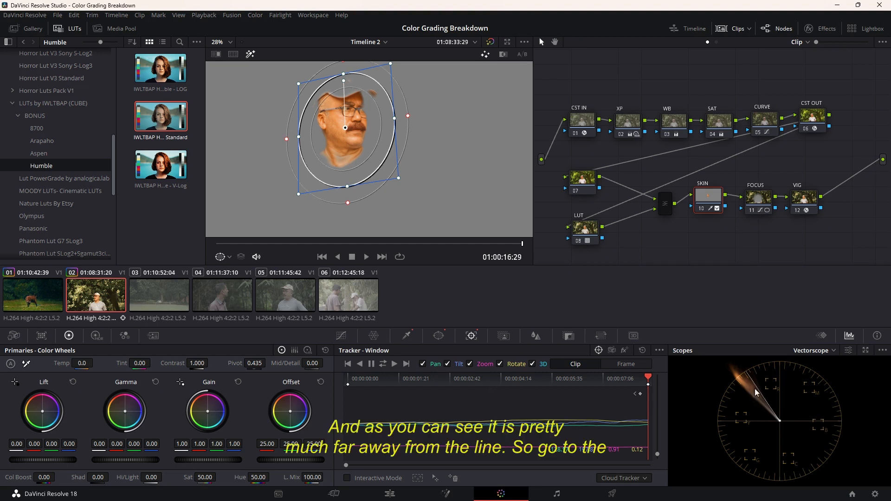
Sample the skin in the Hue Vs Hue curve and shift its control points so the skin moves toward the vectorscope's skin tone line
click(342, 336)
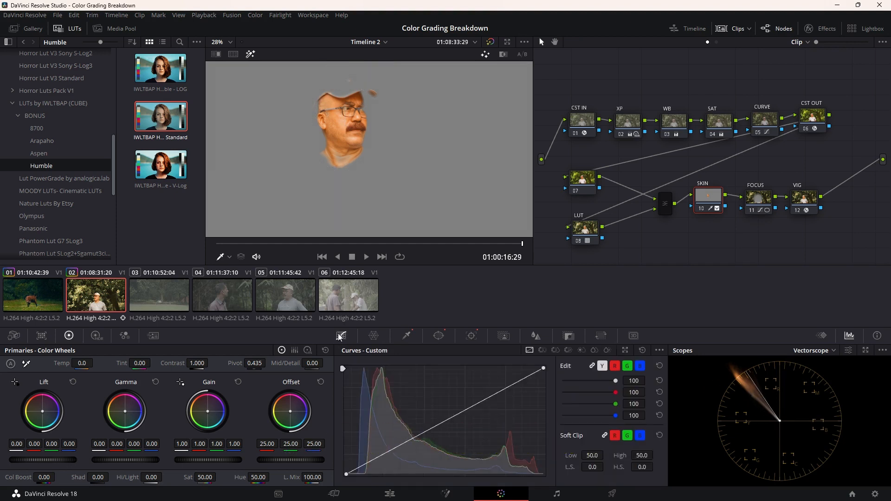
click(543, 351)
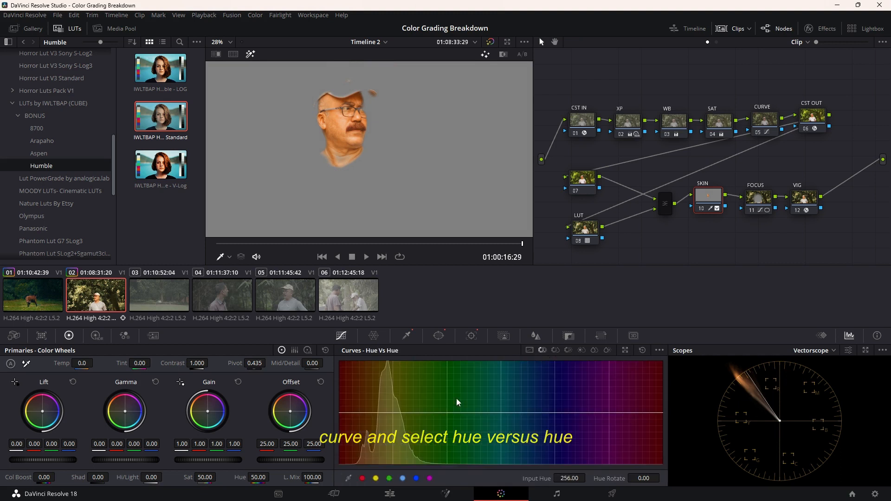
click(345, 117)
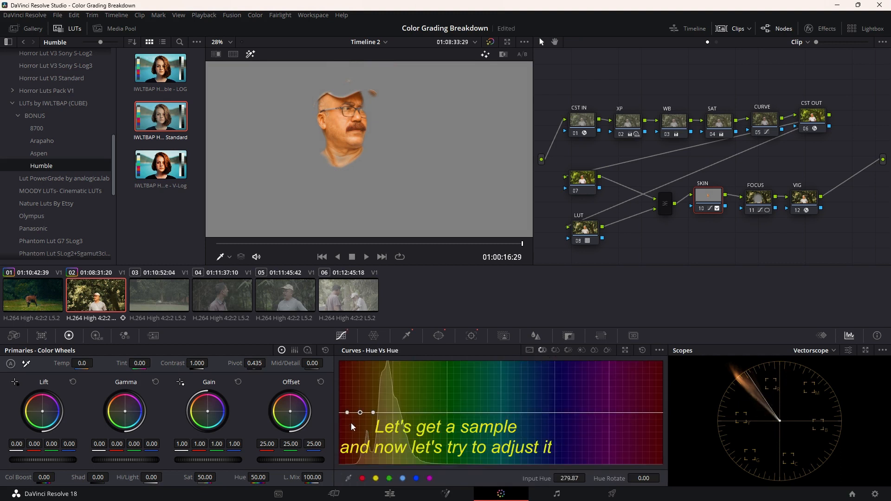
mouse_move(360, 414)
mouse_down()
mouse_move(369, 414)
mouse_move(347, 416)
mouse_move(371, 409)
mouse_up()
mouse_move(346, 416)
mouse_down()
mouse_move(372, 411)
mouse_move(347, 419)
mouse_up()
drag(373, 411, 375, 410)
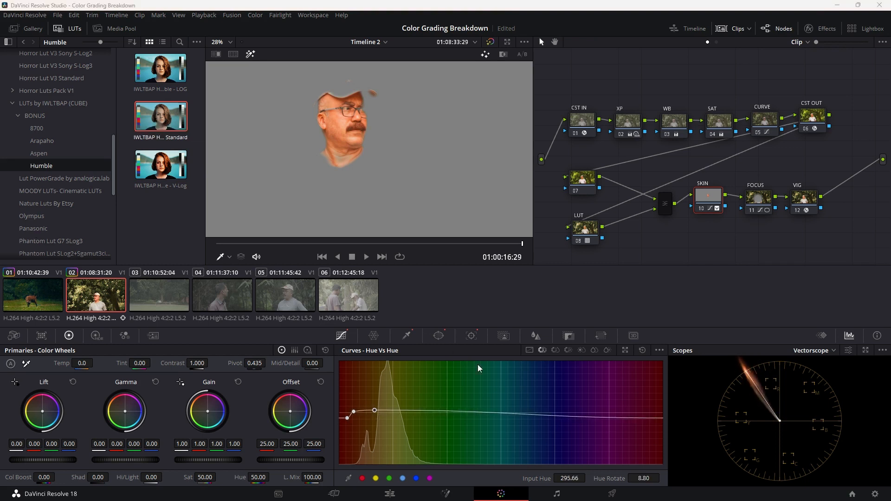
Reduce the sampled skin's Hue Vs Sat saturation to 0.86 and fine-tune the Hue Vs Hue curve to a -5.60 rotation at input hue 272.47
click(555, 350)
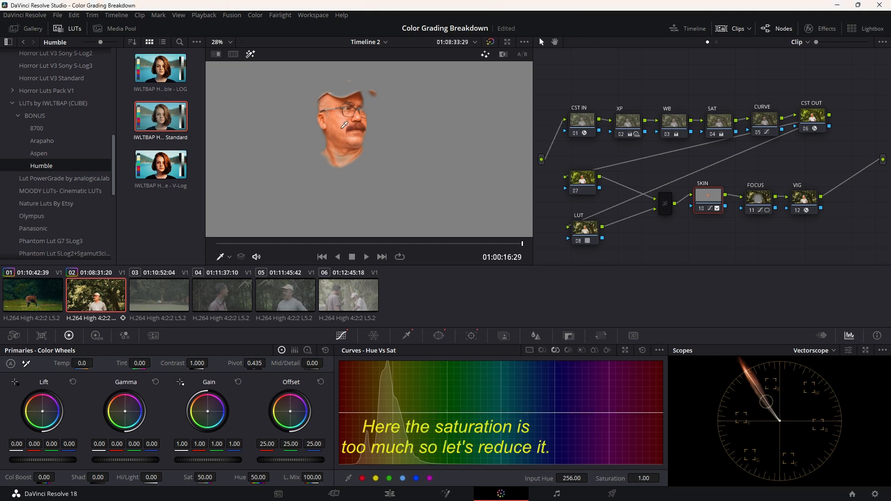
drag(361, 413, 361, 419)
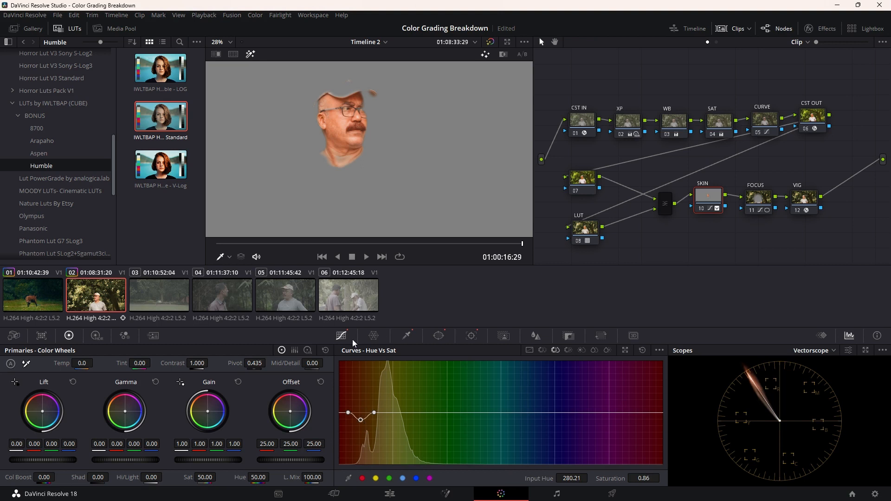
click(543, 352)
mouse_move(354, 413)
mouse_down()
mouse_move(367, 409)
mouse_move(347, 419)
mouse_move(370, 411)
mouse_move(346, 422)
mouse_move(367, 414)
mouse_move(347, 413)
mouse_move(354, 415)
mouse_up()
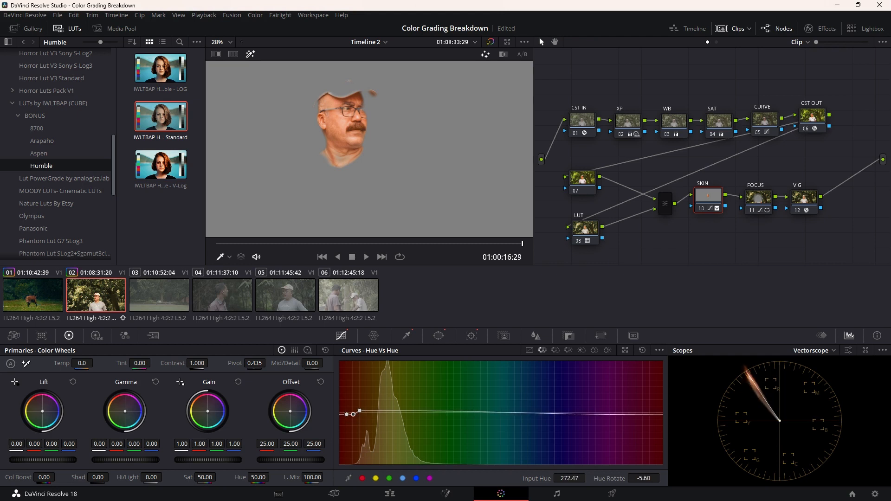
Turn off the Highlight view and compare the man's face up close with the SKIN node disabled and enabled
click(251, 55)
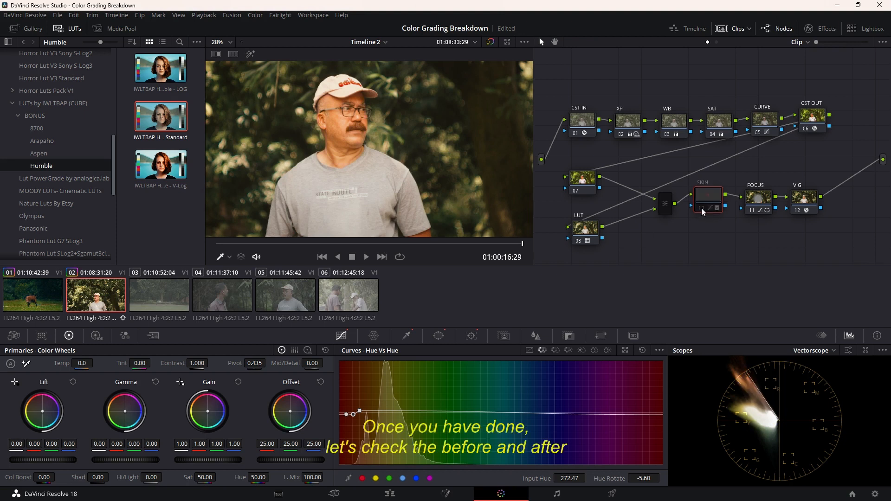
scroll(299, 115, up, 4)
drag(299, 115, 428, 219)
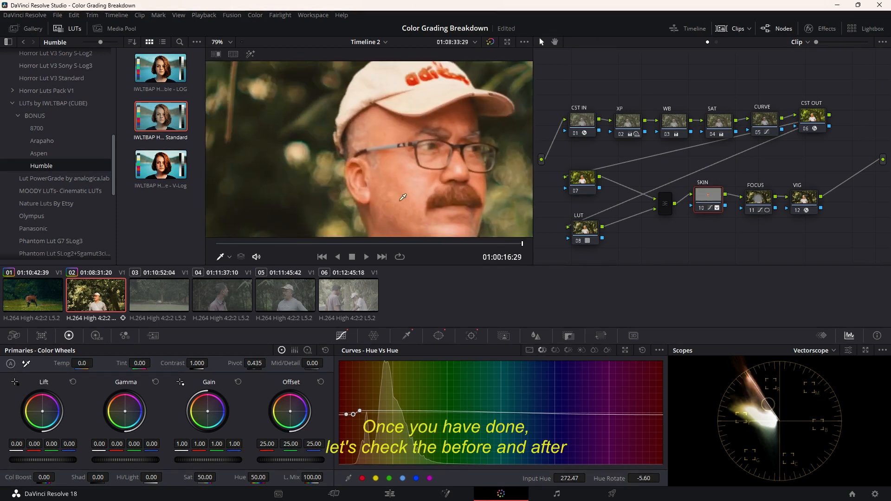
scroll(411, 153, up, 1)
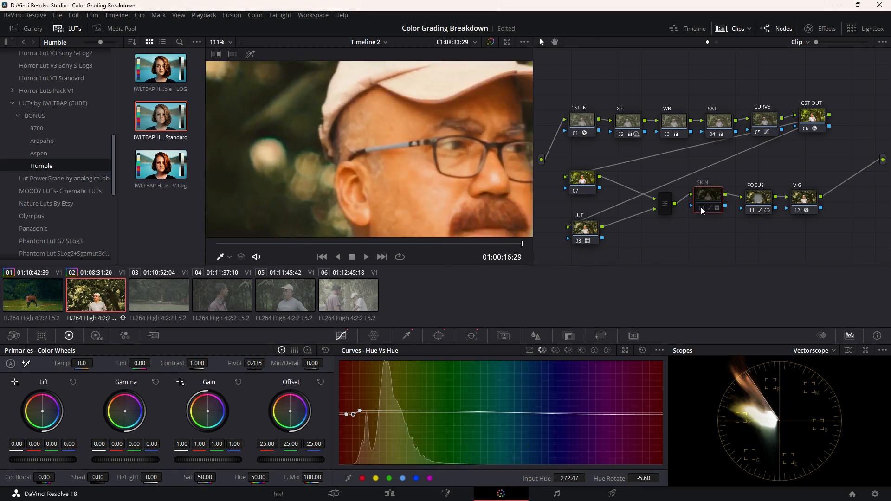
scroll(455, 151, down, 4)
scroll(454, 151, down, 4)
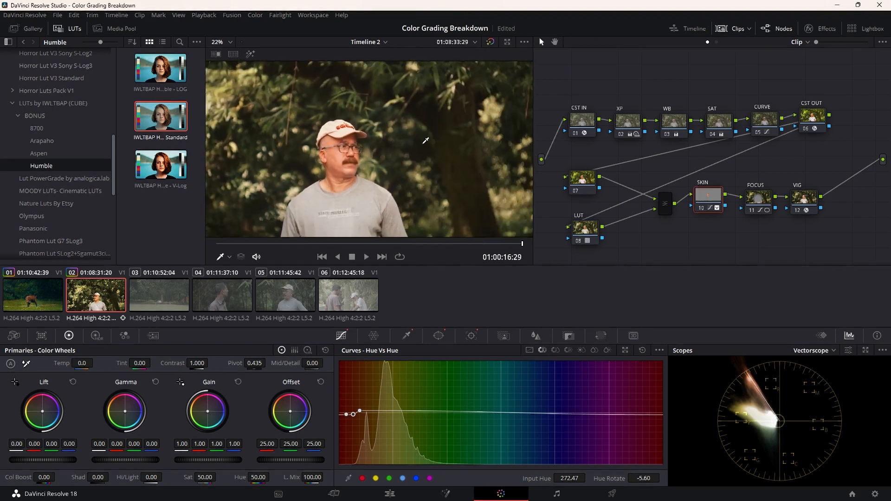
scroll(378, 158, up, 1)
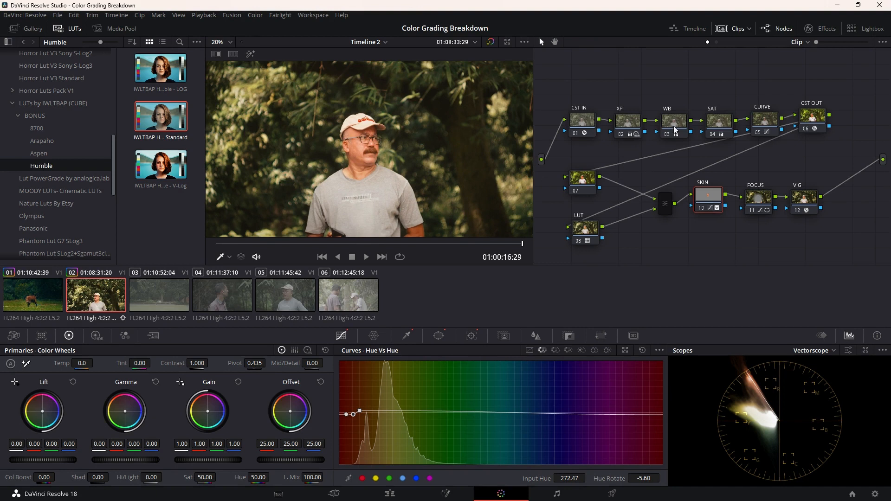
Correct the white balance on the WB node by sampling the white print on the man's shirt
click(676, 131)
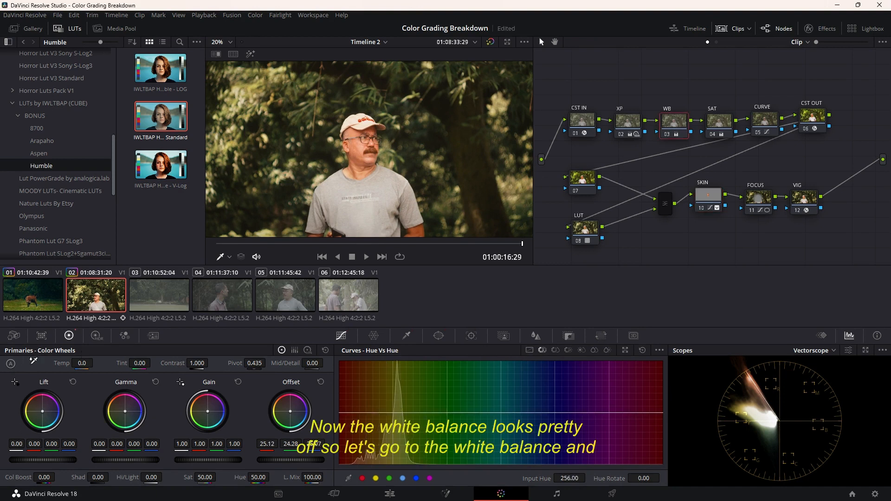
scroll(344, 223, up, 3)
scroll(340, 207, up, 3)
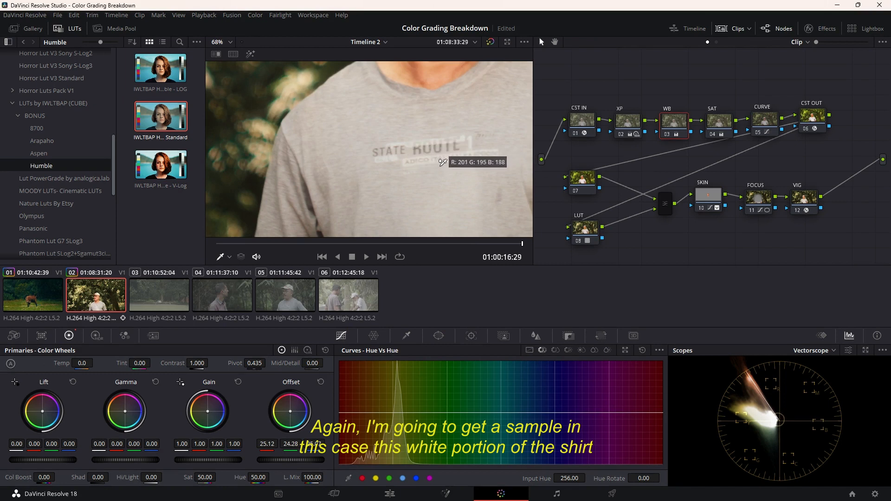
click(404, 164)
scroll(406, 163, down, 5)
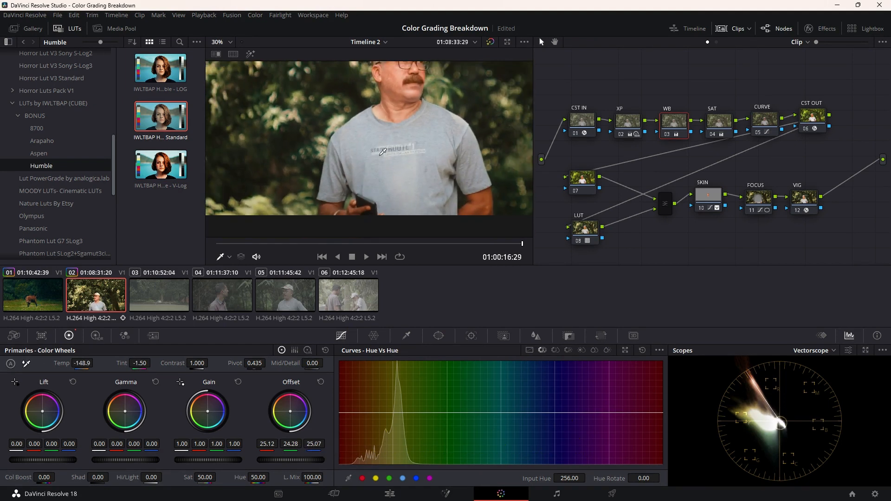
scroll(403, 166, down, 1)
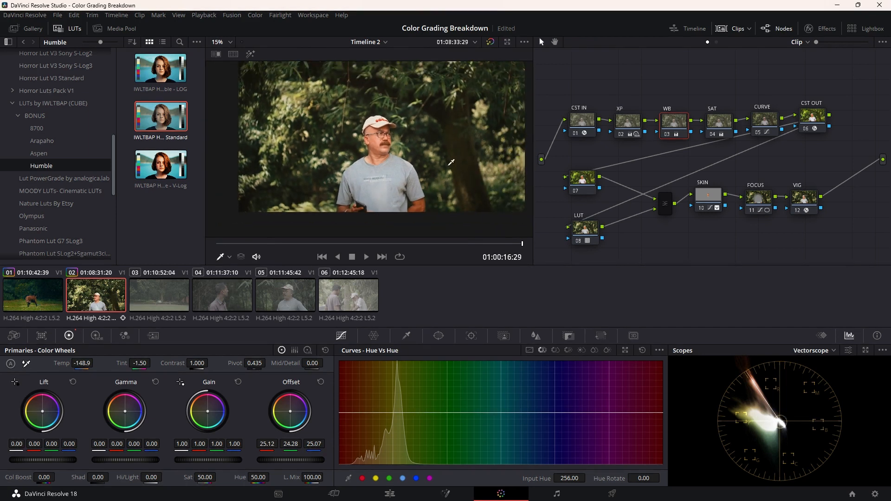
click(667, 133)
Raise the primaries gain on the SAT node to 1.43
click(719, 134)
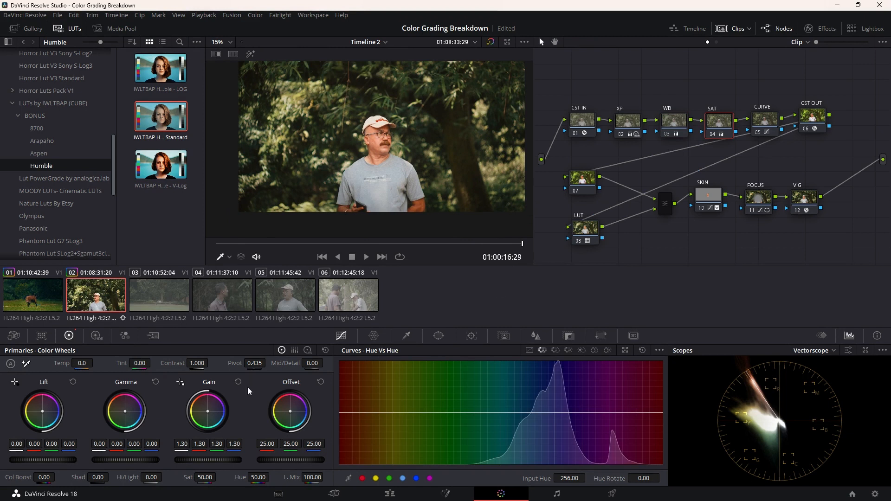
mouse_move(204, 460)
mouse_down()
mouse_move(194, 460)
mouse_move(208, 459)
mouse_up()
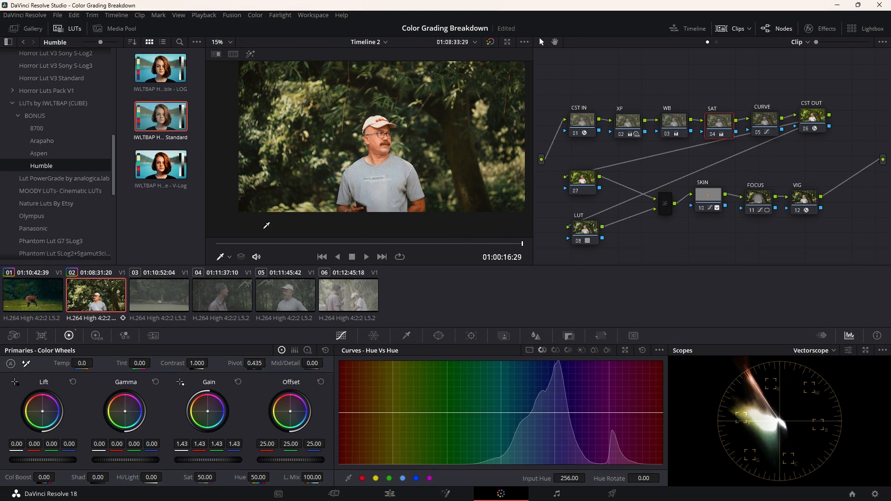
Grab a still of the man's graded clip and open the stills gallery
right_click(343, 100)
click(362, 109)
click(28, 28)
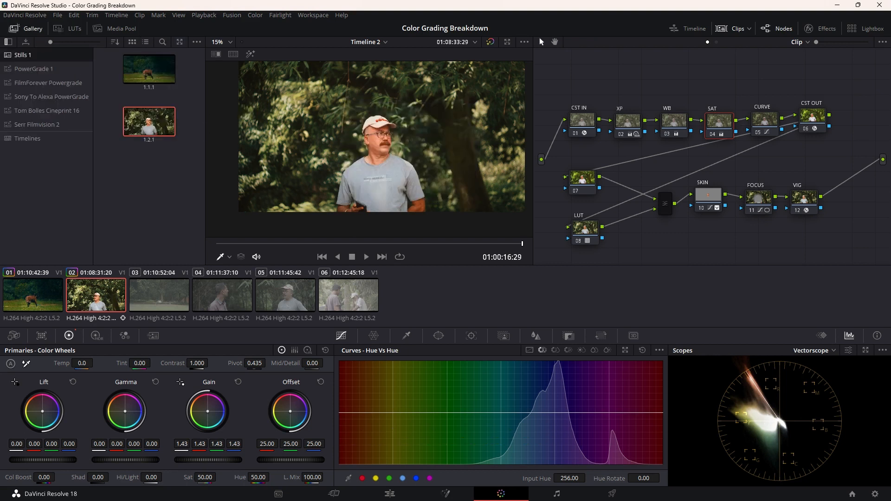
Apply the grade from the deer still 1.1.1 to clip 03, the park bench shot
click(157, 296)
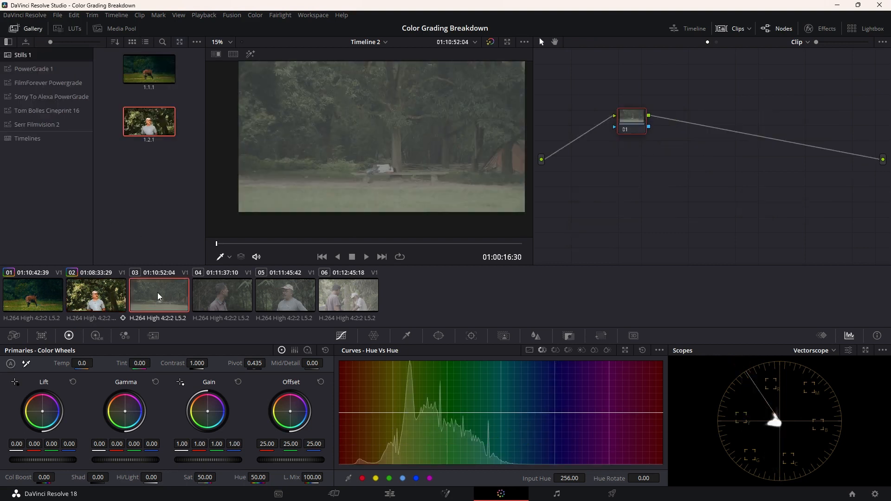
right_click(148, 67)
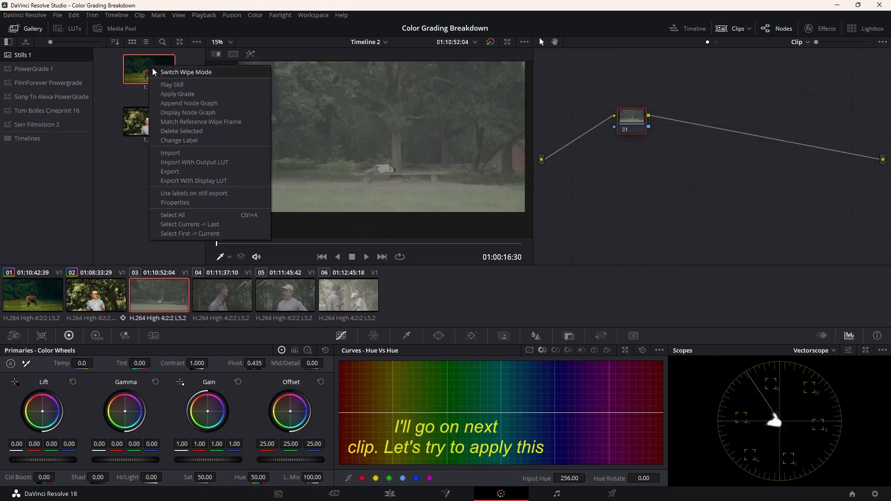
click(171, 93)
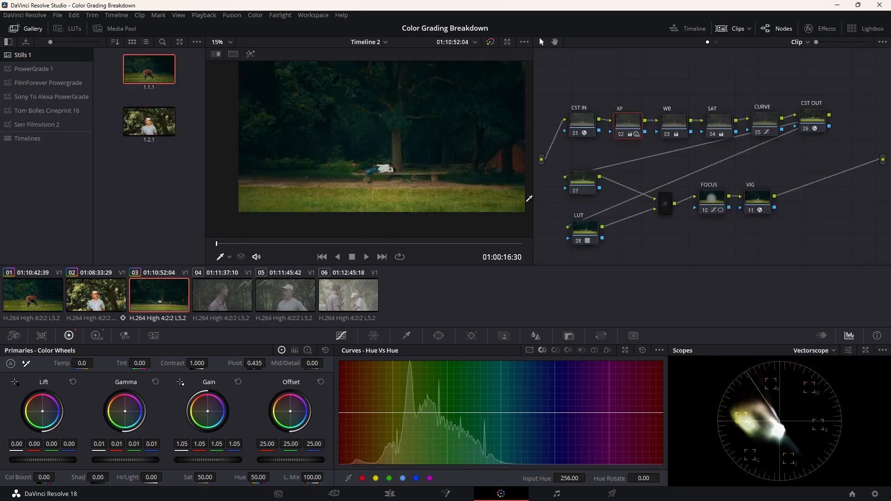
Correct the white balance on the WB node by sampling the white clothing on the bench
click(672, 125)
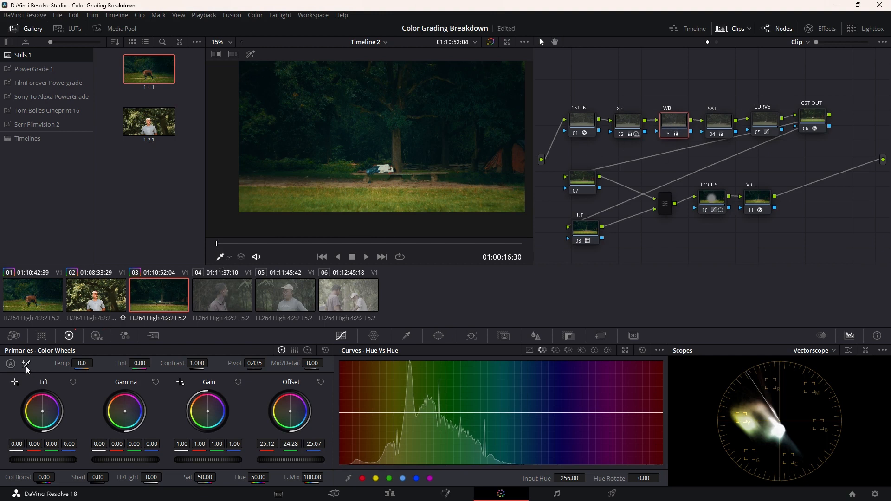
click(408, 172)
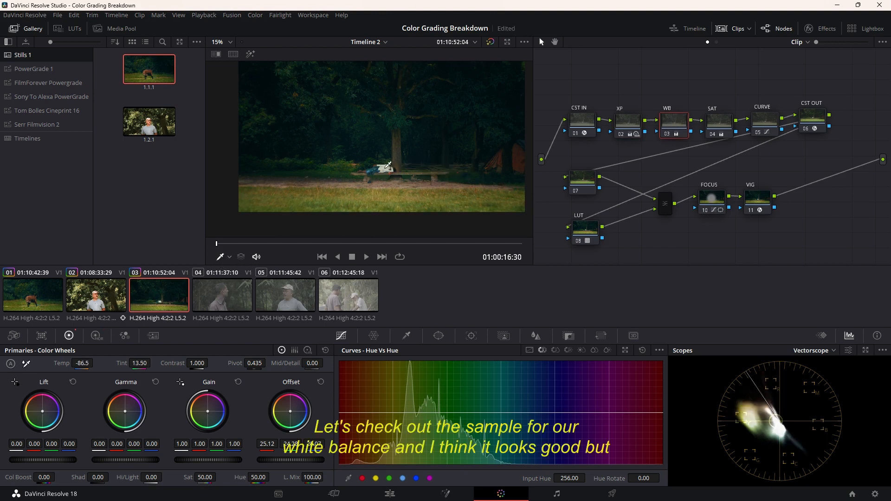
scroll(373, 106, down, 2)
scroll(372, 107, up, 3)
Brighten the bench shot on the XP node with gamma at 0.02 and gain at 1.14
click(630, 119)
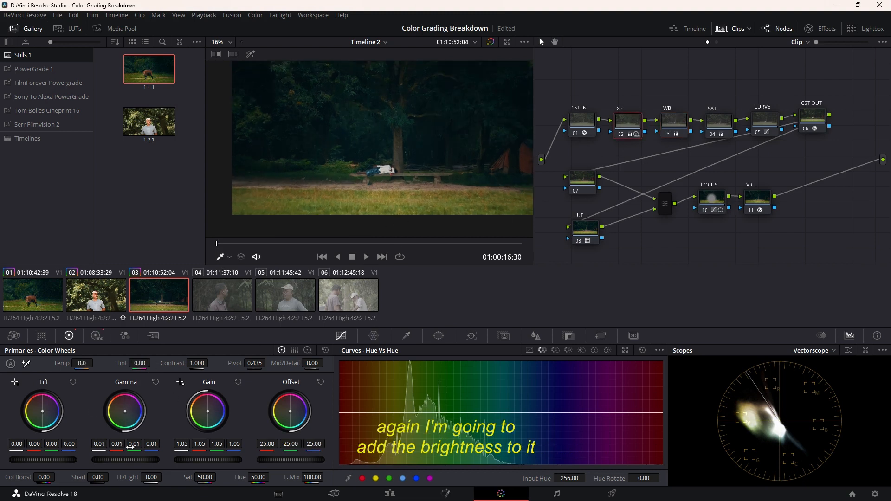
drag(131, 446, 137, 447)
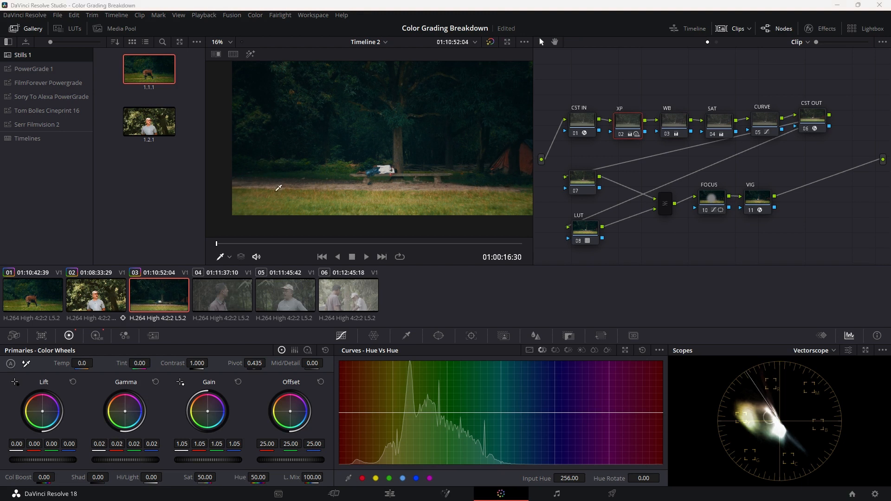
drag(206, 460, 221, 460)
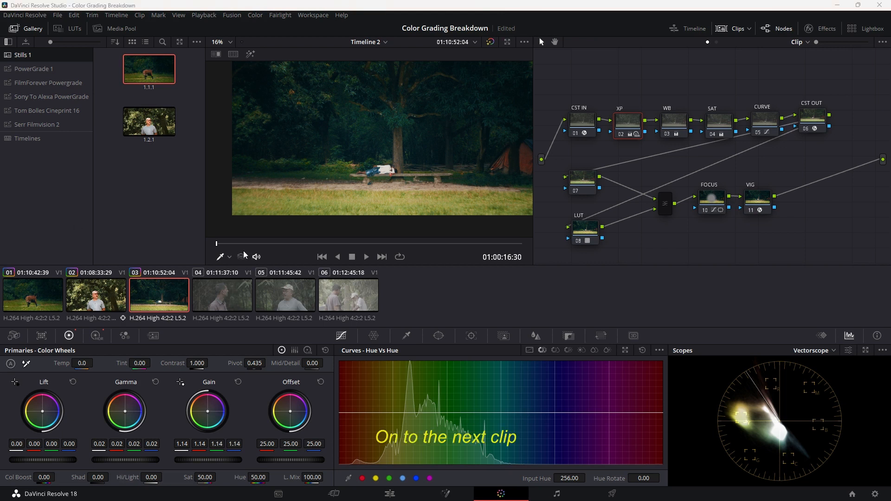
Apply the deer still's grade to clip 04, the profile shot of the man
click(221, 293)
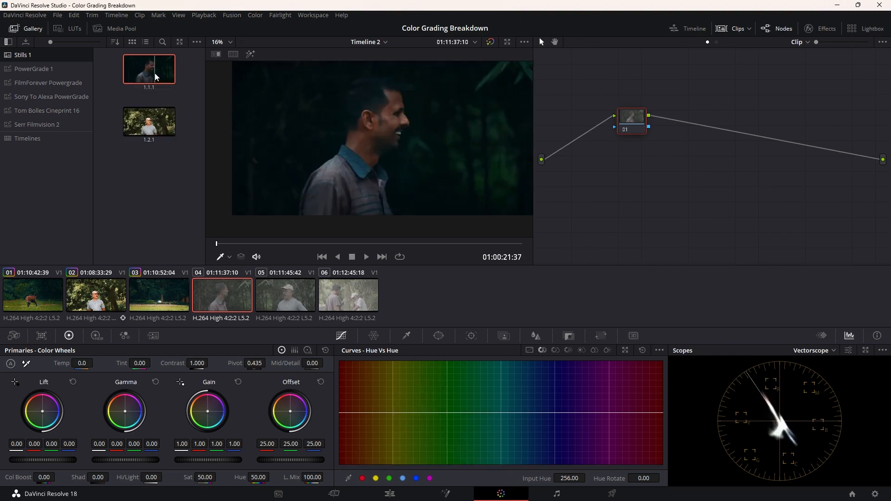
right_click(155, 73)
click(207, 103)
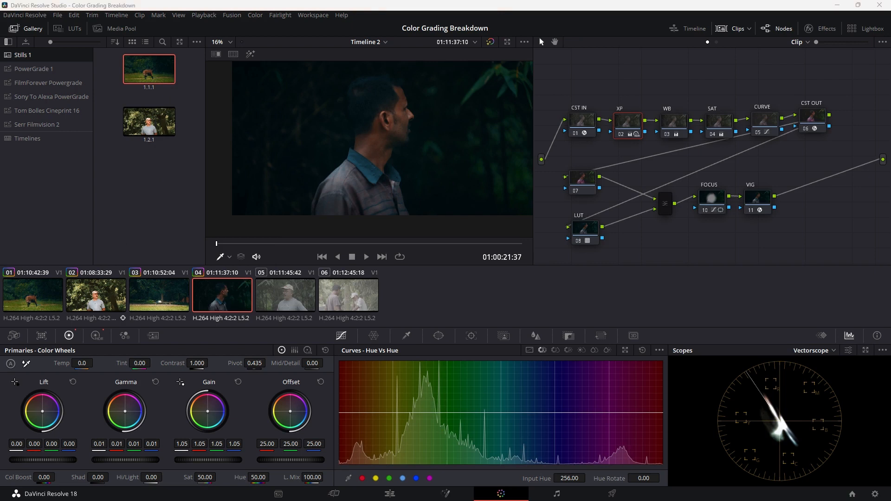
Brighten clip 04 on the XP node with gain at 1.18 and gamma at 0.07
drag(188, 457, 218, 458)
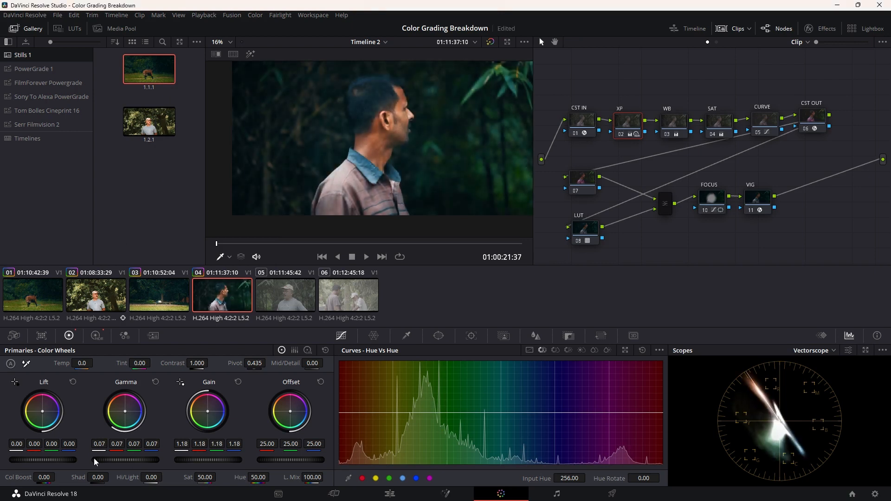
drag(111, 458, 150, 458)
Lower the midtone point of the CURVE node's custom curve slightly and nudge its upper highlight point
click(680, 123)
click(759, 119)
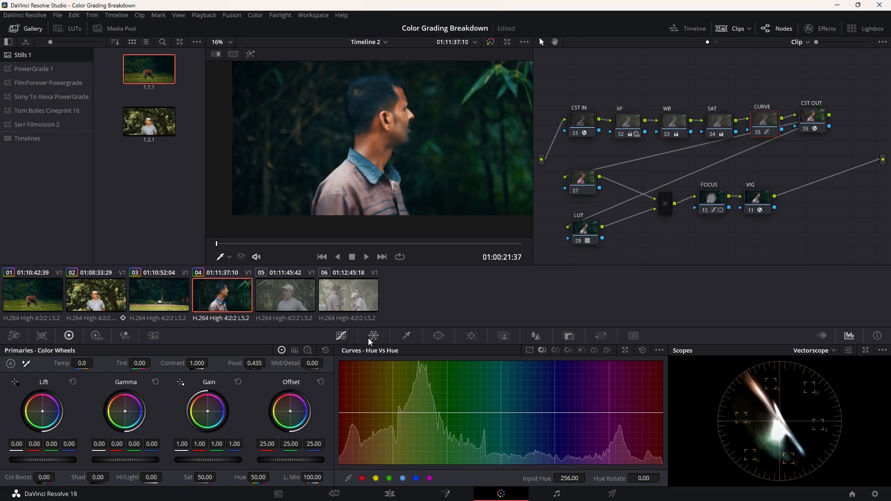
click(532, 351)
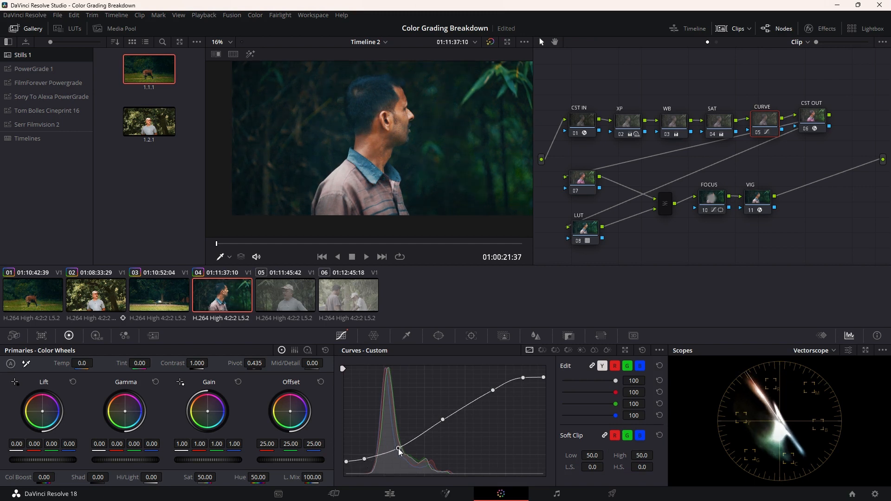
drag(444, 424, 443, 422)
drag(523, 378, 522, 378)
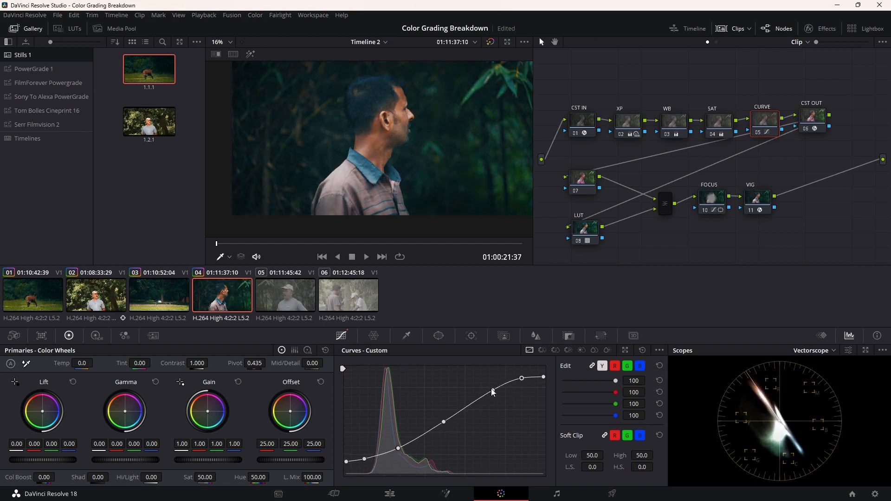
Make room before the FOCUS node, insert a serial node there and label it SKIN
drag(710, 199, 771, 199)
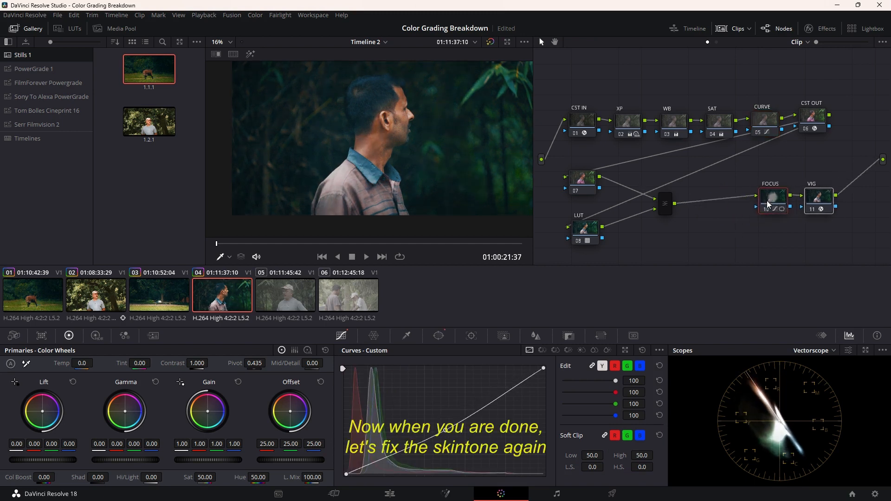
key(shift+s)
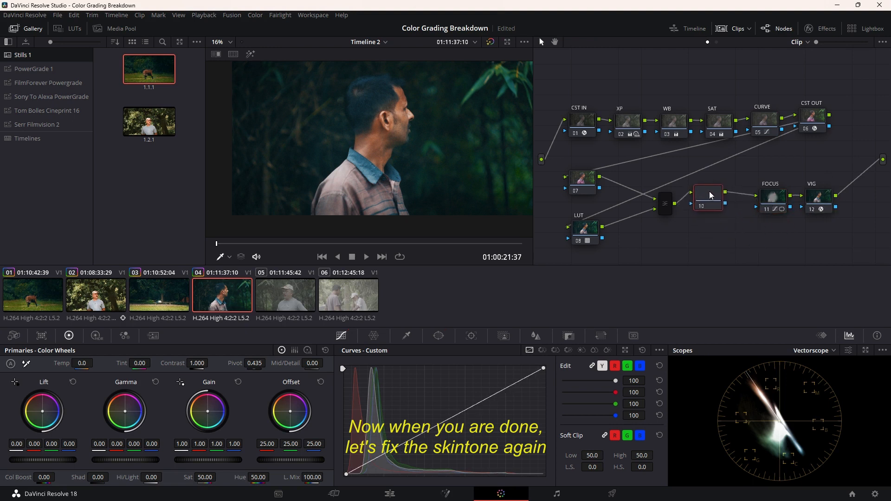
right_click(717, 205)
click(720, 213)
text(SKIN)
key(Return)
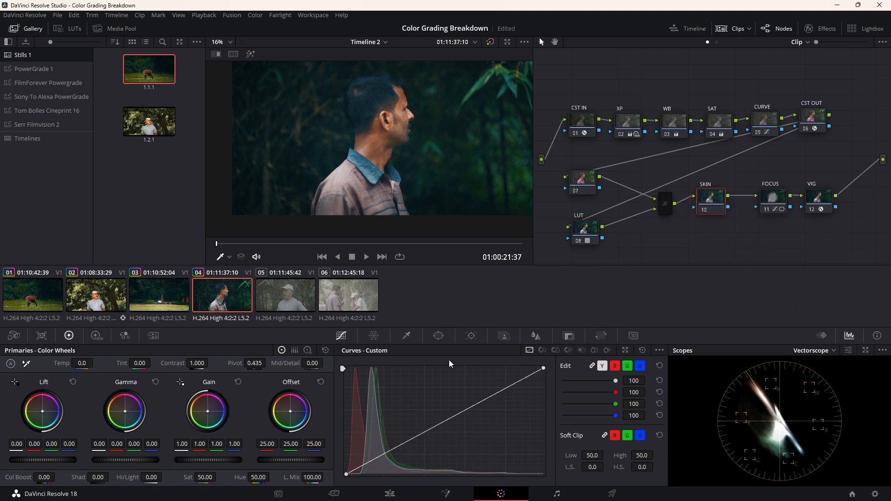
Isolate the man's face and neck with the HSL qualifier, sampling the skin and extending and softening the selection
click(406, 336)
click(378, 145)
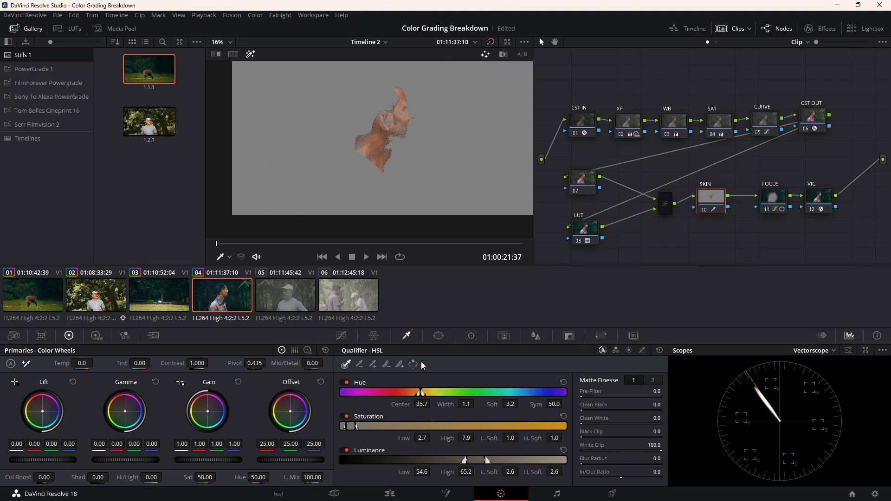
click(373, 365)
drag(394, 139, 401, 123)
key(ctrl+z)
click(386, 364)
click(302, 162)
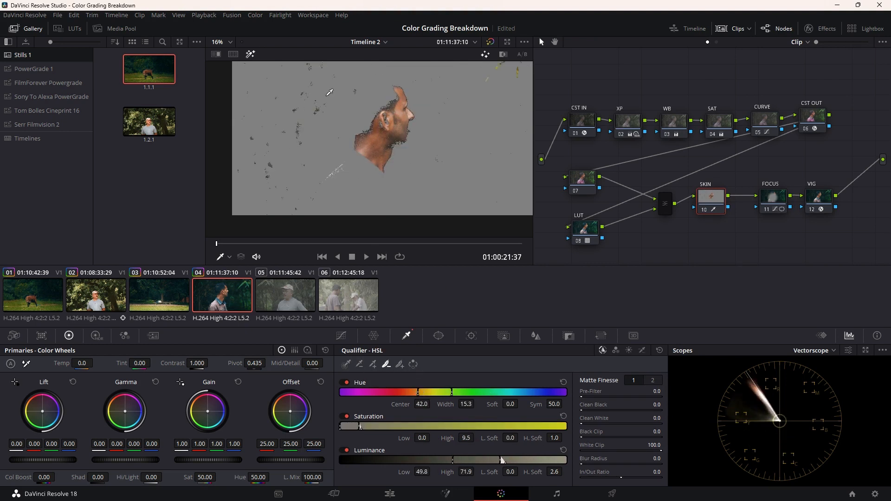
Soften the qualifier's saturation edges to 4.1 low and 5.0 high, and set luminance to 47.8–69.8 with softness 4.0 and 5.7
drag(220, 243, 183, 245)
drag(509, 438, 572, 438)
drag(555, 472, 568, 472)
drag(480, 461, 475, 460)
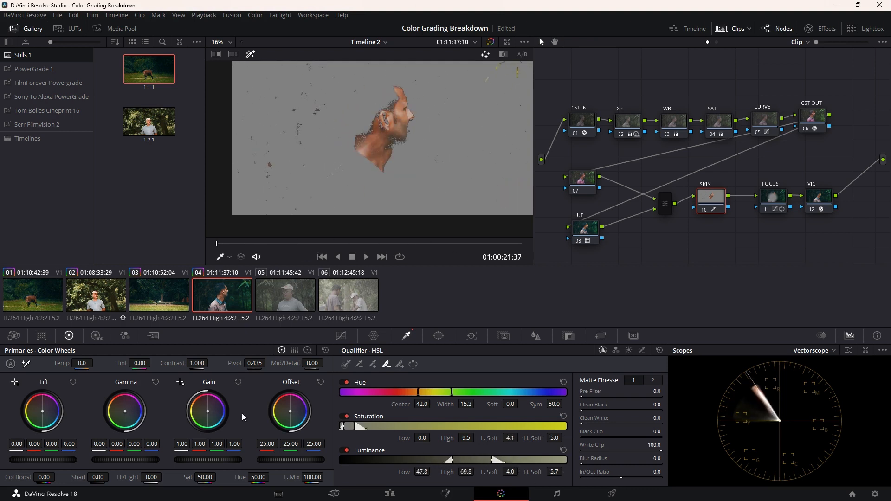
Add a circular window on the SKIN node, shaped as a tall ellipse around the man's head and neck
click(439, 335)
click(354, 410)
drag(384, 78, 385, 64)
drag(418, 131, 445, 134)
mouse_move(216, 243)
mouse_down()
mouse_move(304, 243)
mouse_move(217, 243)
mouse_up()
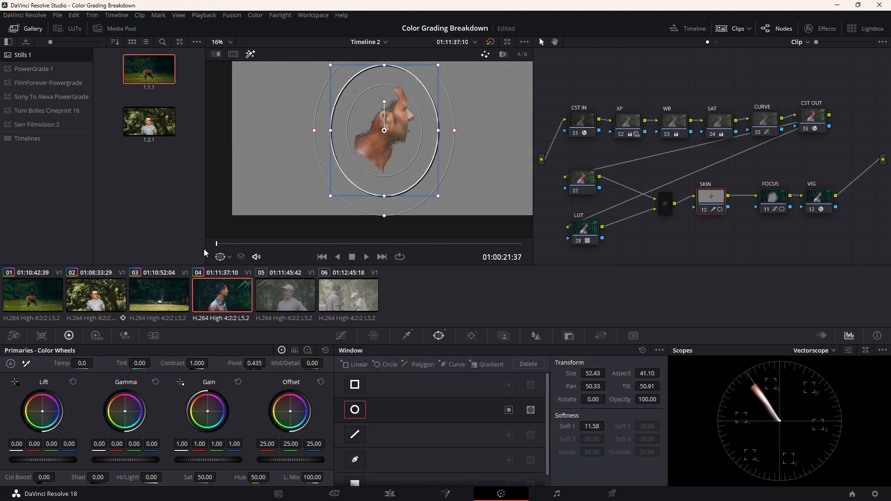
Refine the skin matte with Pre-Filter 18.3, Clean Black 23.0, Clean White 26.9, Black Clip 25.6, White Clip 86.5, Morph Radius 13.3 and Denoise 17.5
click(406, 336)
drag(581, 396, 595, 397)
drag(581, 410, 602, 424)
drag(581, 438, 601, 438)
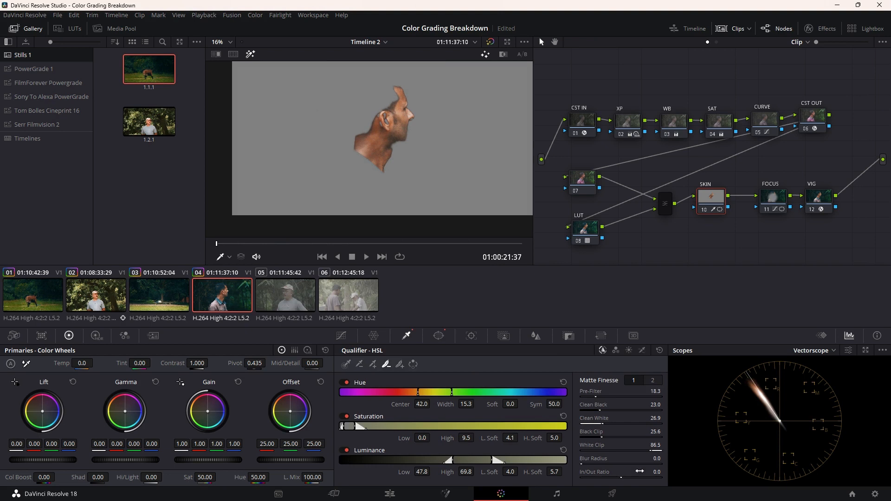
click(651, 381)
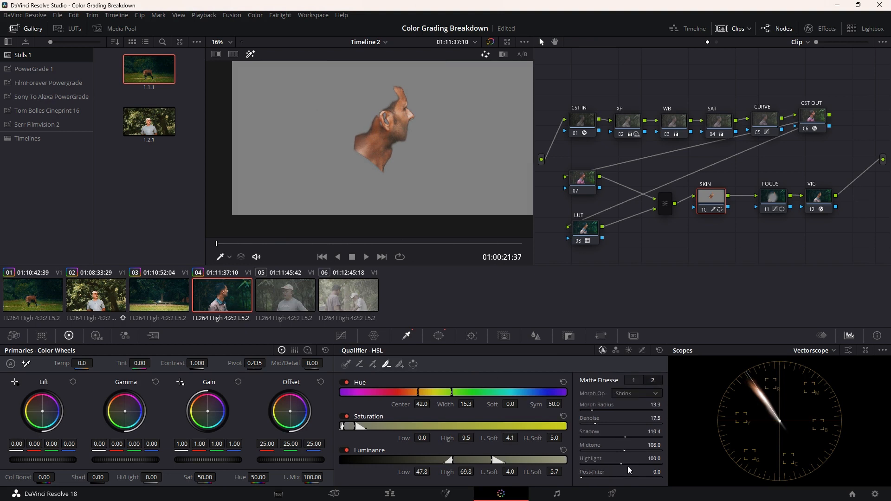
Track the SKIN node's window forward through the whole clip
click(471, 336)
click(394, 364)
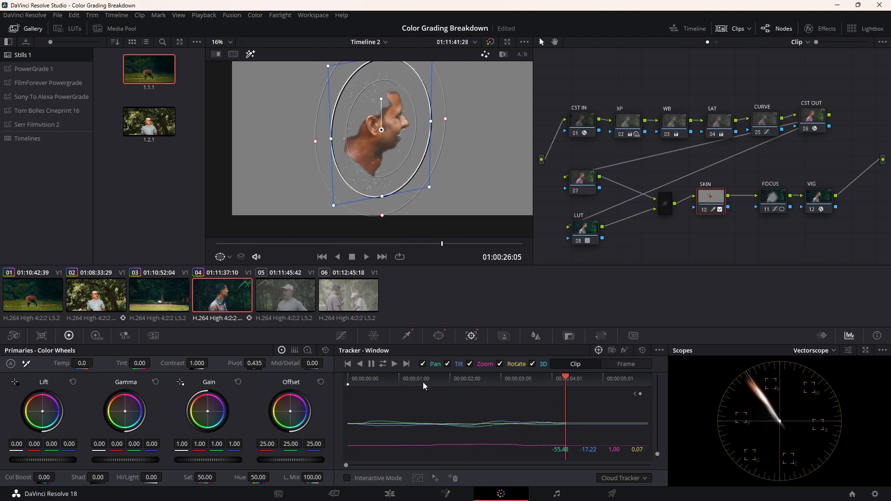
Sample the face to adjust its Hue Vs Hue rotation slightly, and set its Hue Vs Sat saturation to 0.98 at input hue 273.51
click(341, 335)
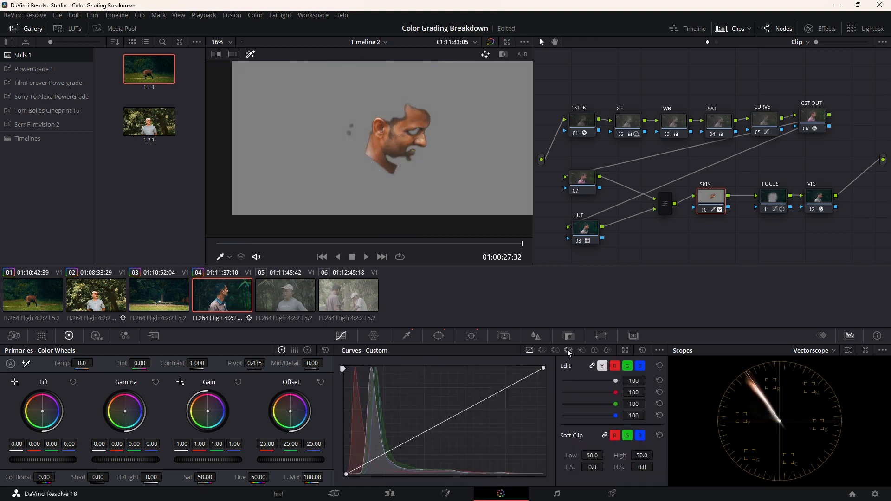
click(542, 351)
click(408, 124)
mouse_move(355, 413)
mouse_down()
mouse_move(367, 412)
mouse_move(353, 408)
mouse_up()
click(556, 350)
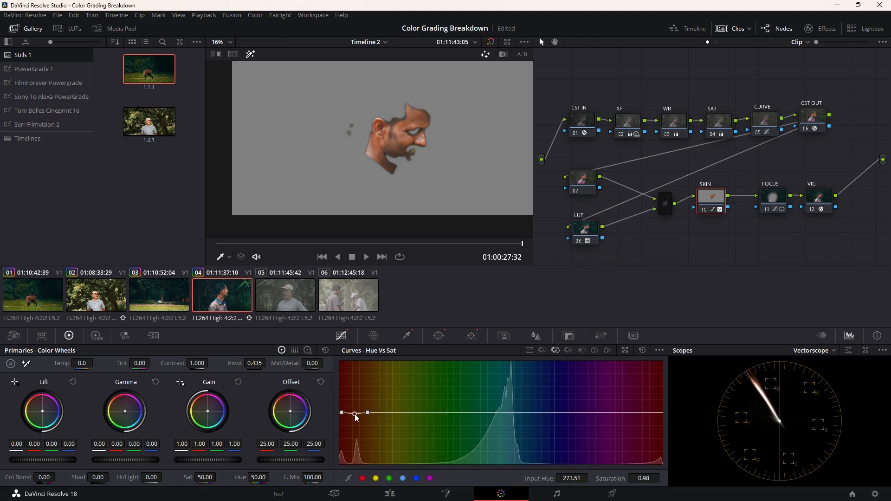
Reshape the FOCUS node's window into a larger tall ellipse covering the man, with size 52.01 and aspect 36.36
click(250, 55)
click(773, 199)
click(249, 55)
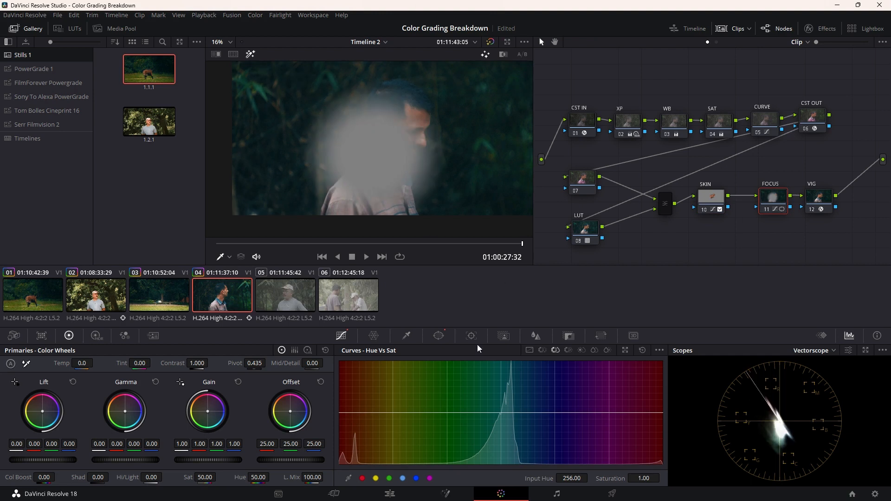
click(439, 336)
drag(382, 96, 382, 66)
drag(382, 234, 381, 238)
drag(388, 183, 387, 195)
drag(436, 162, 445, 161)
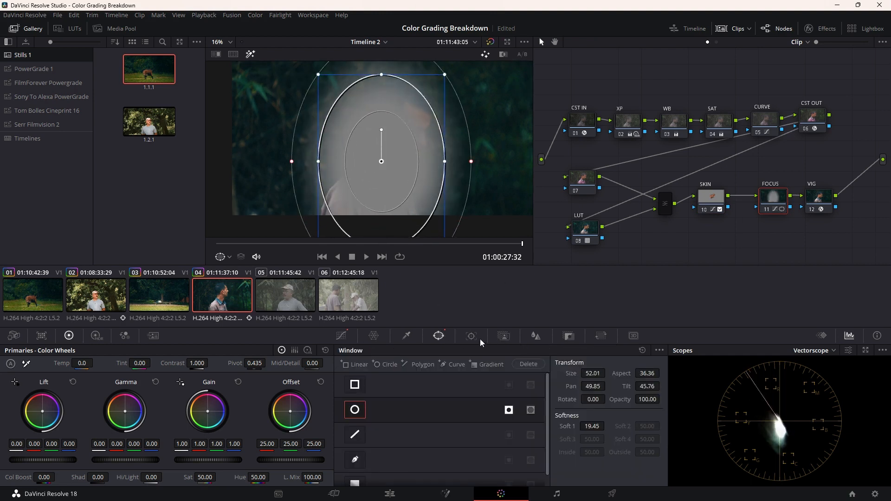
Play clip 04 from its start to check the skin and focus windows, ending on the VIG node
click(472, 336)
drag(372, 380, 331, 380)
click(366, 257)
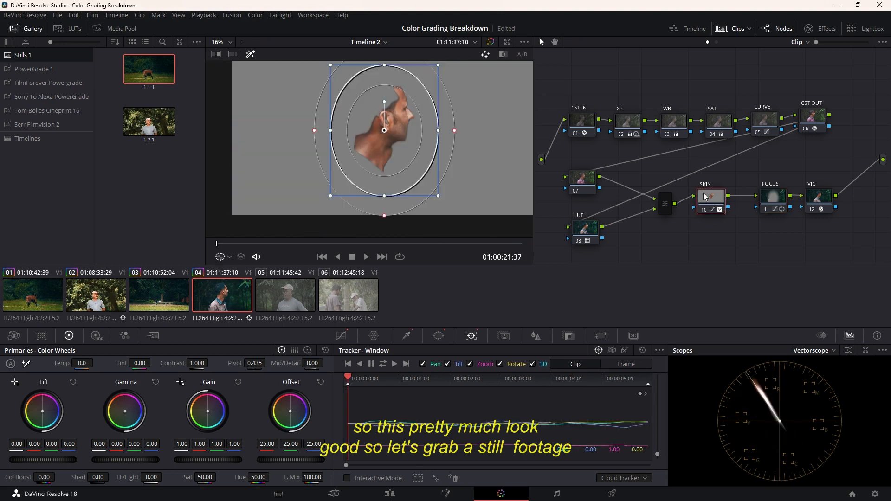
click(815, 198)
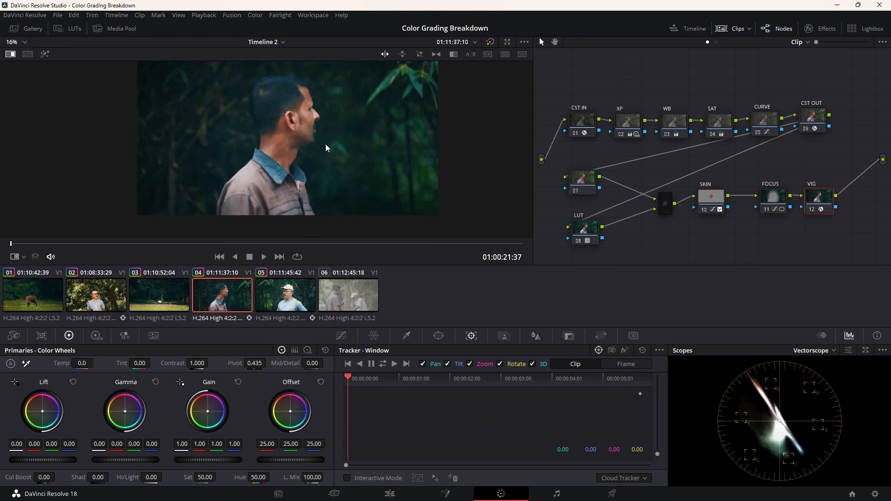
Compare clip 05 with the graded clip 04 using the image wipe across the frame
click(10, 55)
click(285, 294)
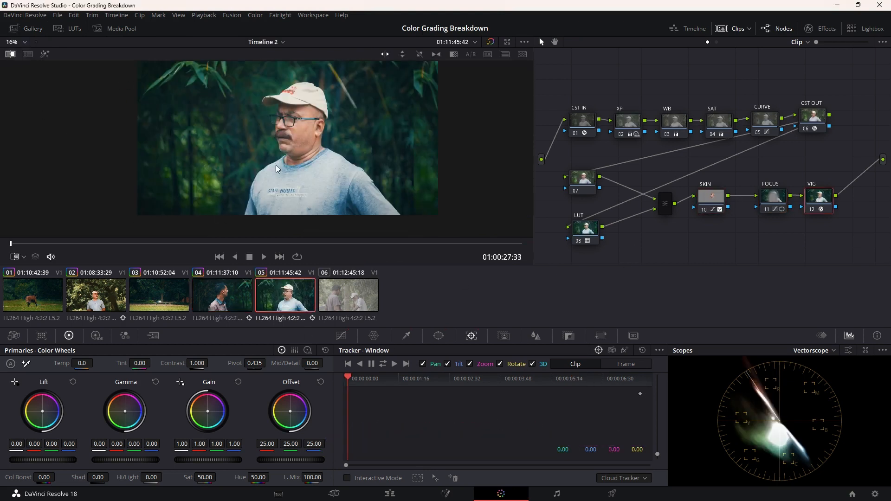
drag(404, 158, 32, 138)
drag(305, 157, 275, 156)
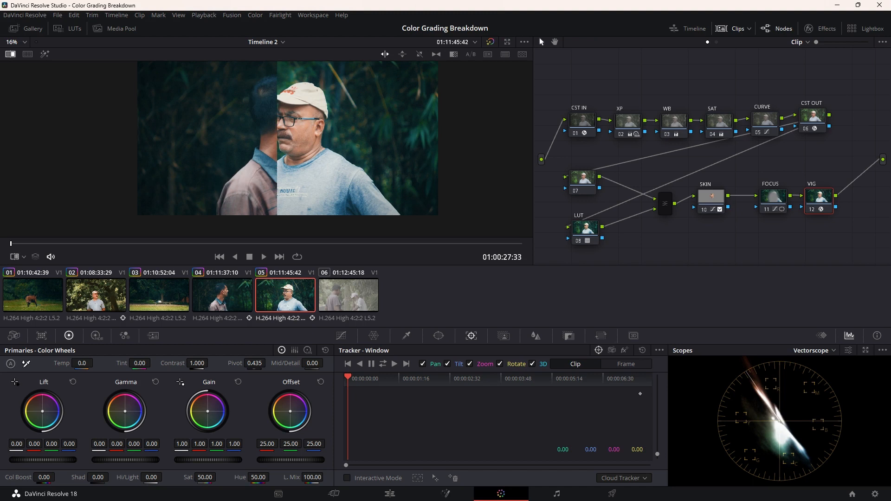
drag(273, 183, 248, 183)
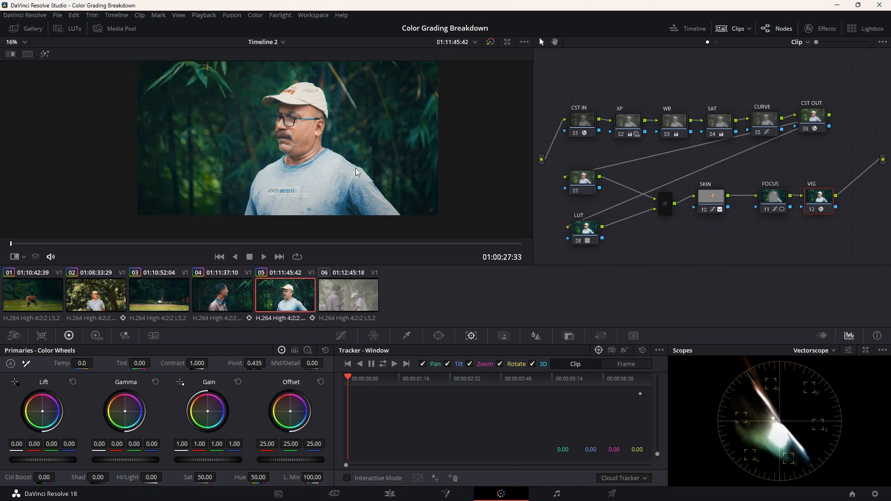
Darken clip 05 on the XP node with gamma at 0.04 and gain at 1.12
click(629, 122)
drag(123, 460, 116, 460)
drag(215, 460, 208, 461)
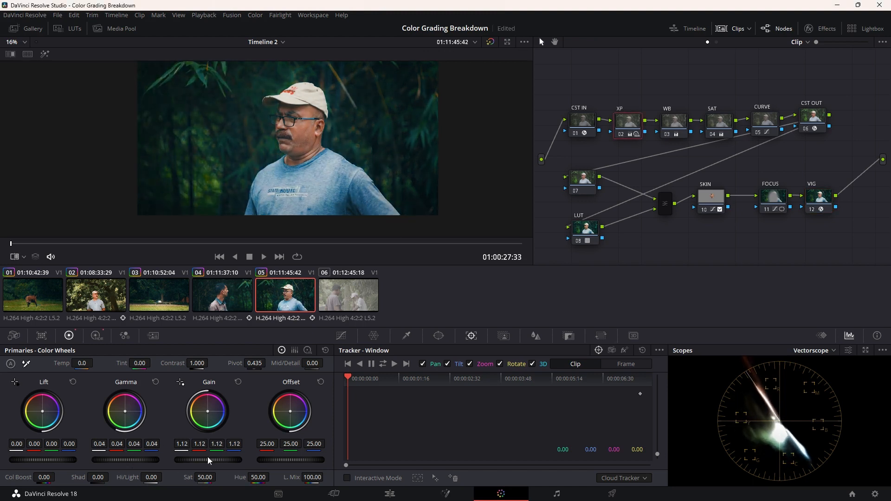
Fine-tune the shadow and midtone points of the custom curve on clip 05's CURVE node
click(767, 124)
click(344, 338)
click(530, 350)
drag(399, 449, 399, 451)
drag(445, 423, 445, 423)
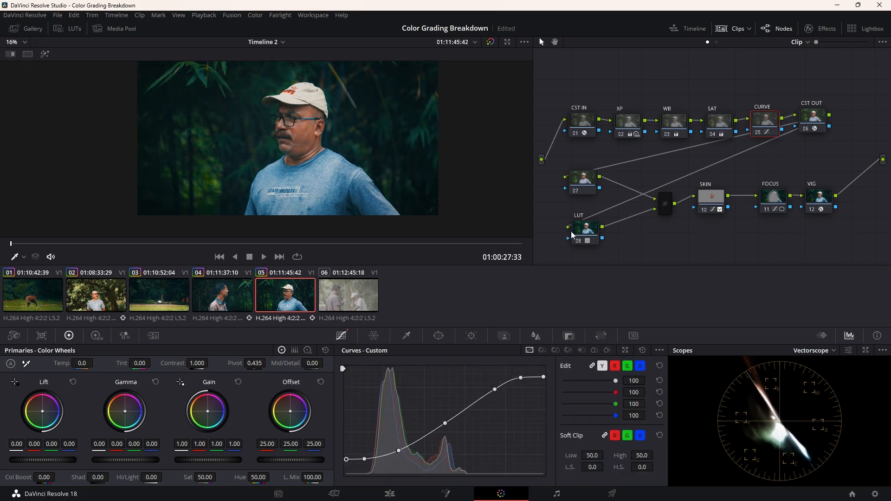
White-balance clip 05 on the WB node by sampling the white print on the man's shirt
click(674, 123)
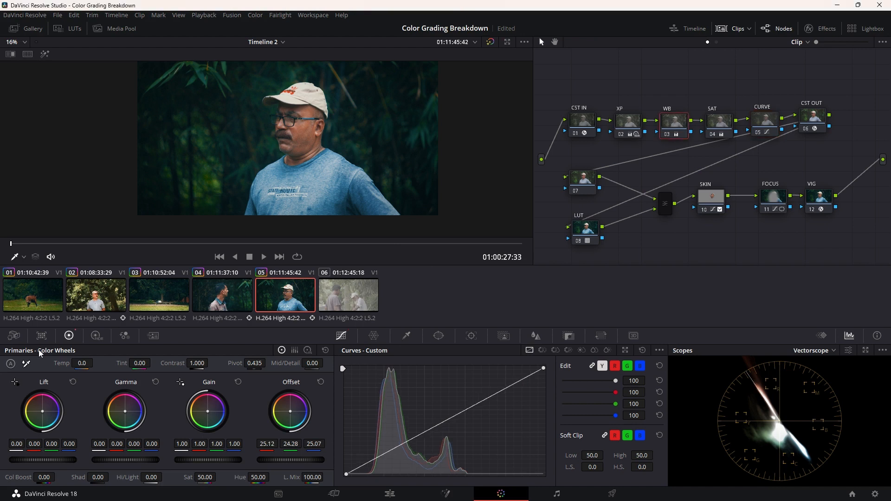
click(26, 365)
scroll(378, 156, up, 5)
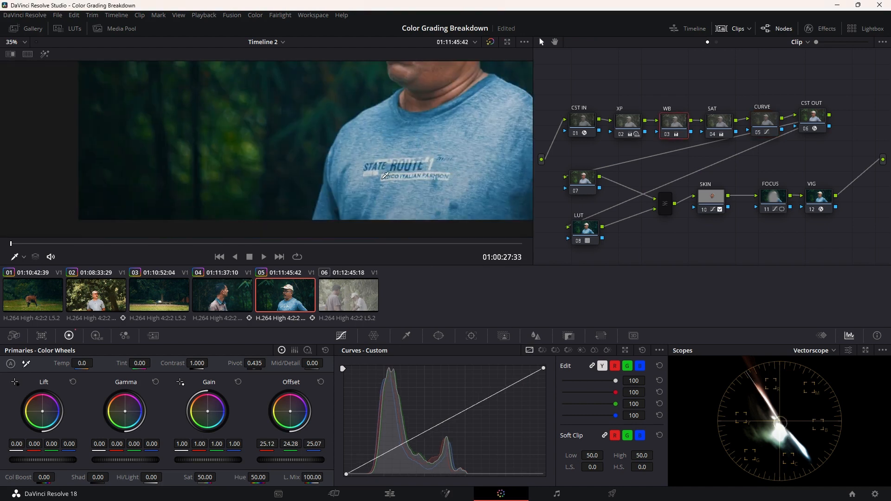
click(381, 174)
scroll(379, 181, down, 5)
scroll(378, 183, down, 1)
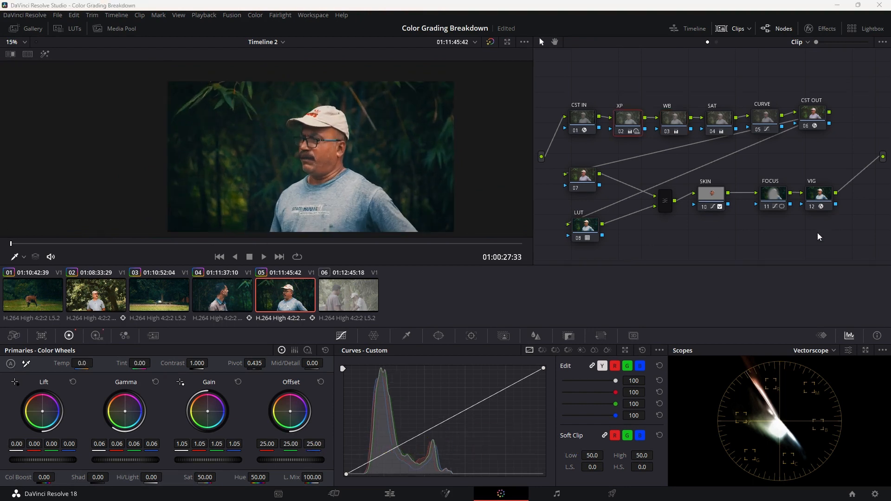
Add a serial node labelled SHIRT between SKIN and FOCUS, spacing out the FOCUS and VIG nodes to make room
click(776, 196)
drag(821, 201, 836, 200)
drag(774, 200, 791, 202)
click(706, 195)
key(alt+s)
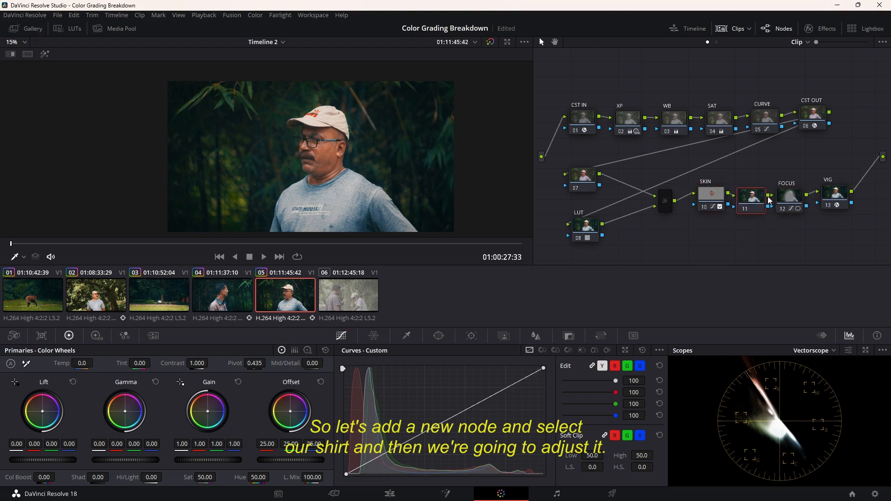
drag(773, 237, 856, 188)
drag(789, 196, 800, 201)
click(758, 200)
text(SHIRT)
key(Return)
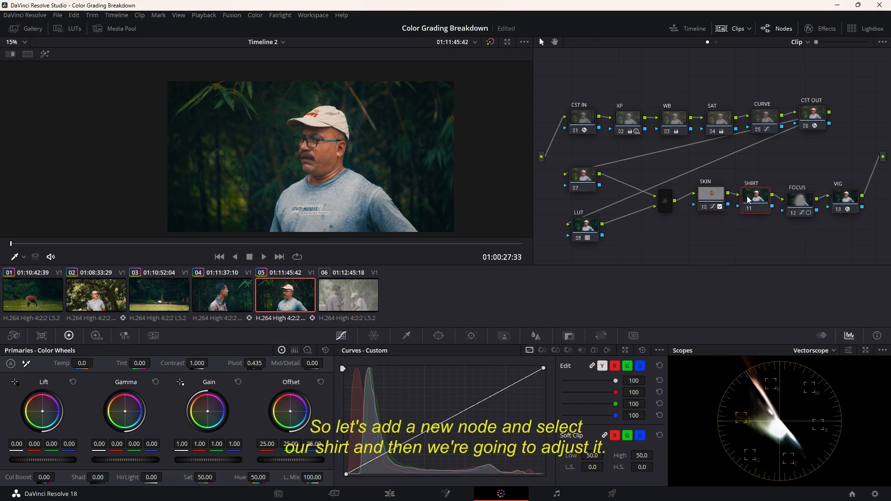
Key the blue shirt with the HSL qualifier in highlight view, refining the saturation range and setting the matte shadow to 109.2
click(406, 336)
key(shift+h)
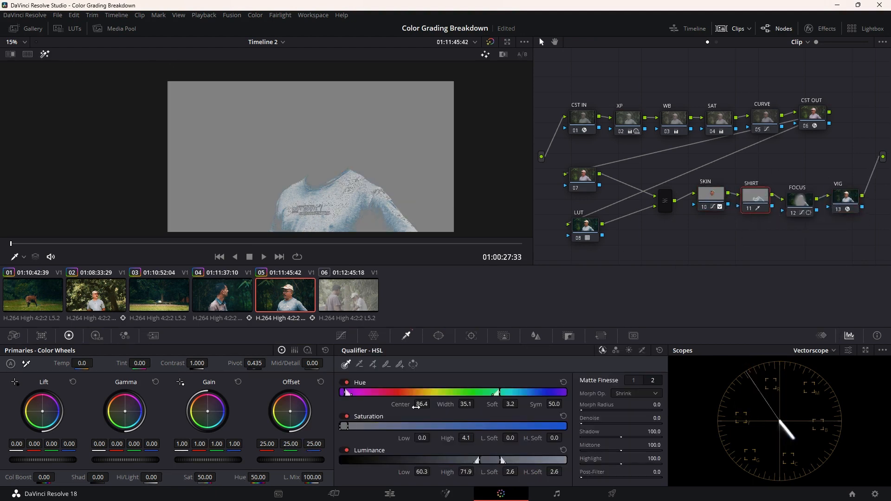
mouse_move(349, 427)
mouse_down()
mouse_move(373, 427)
mouse_move(357, 427)
mouse_move(366, 427)
mouse_up()
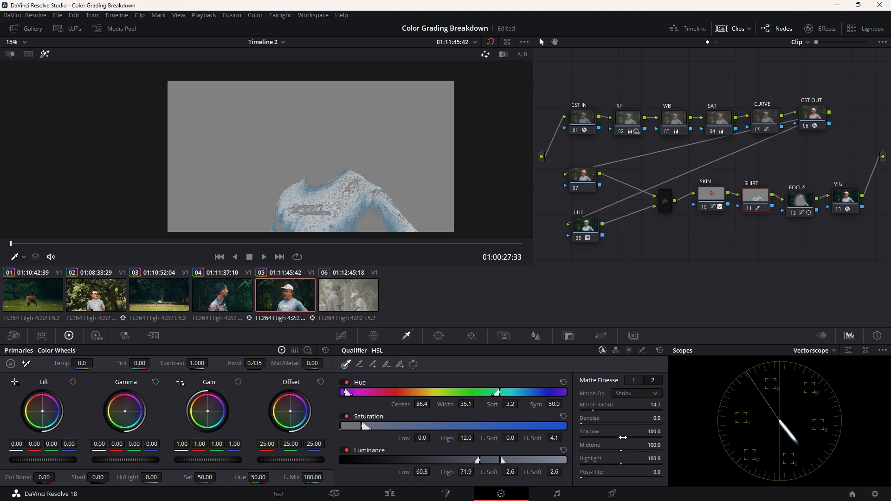
drag(621, 437, 624, 437)
mouse_move(554, 438)
mouse_down()
mouse_move(521, 437)
mouse_move(565, 437)
mouse_up()
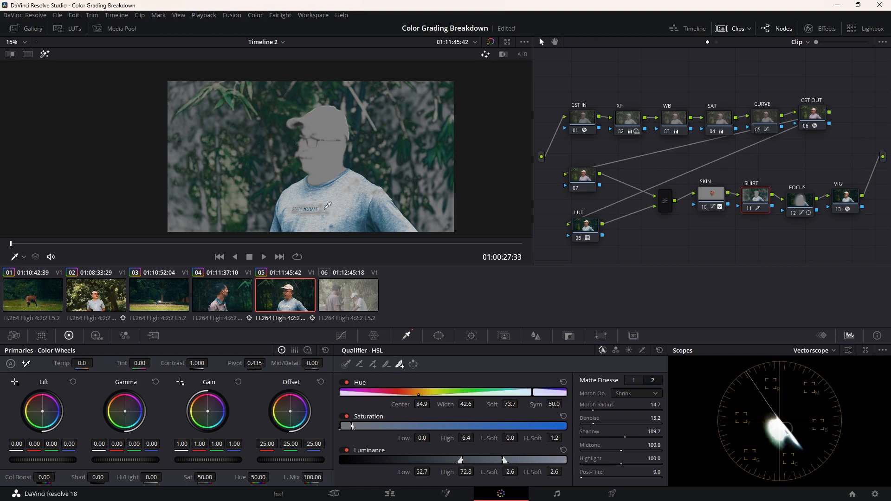
Add a wide elliptical window over the shirt on the SHIRT node, with size 35.87 and aspect 81.99
click(439, 336)
click(355, 410)
drag(311, 156, 320, 178)
drag(321, 205, 377, 206)
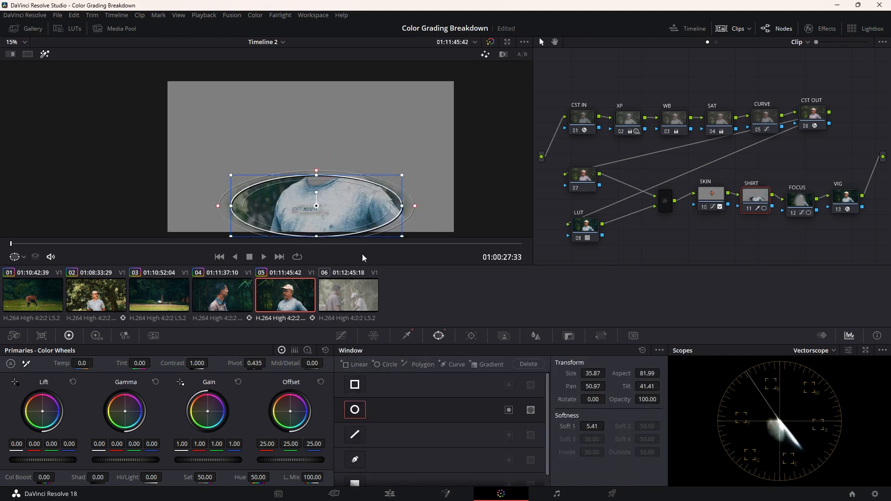
Resample the shirt color inside the window with the qualifier picker, sweeping across the chest
click(341, 336)
click(407, 336)
click(23, 257)
click(30, 270)
click(346, 364)
drag(351, 186, 280, 215)
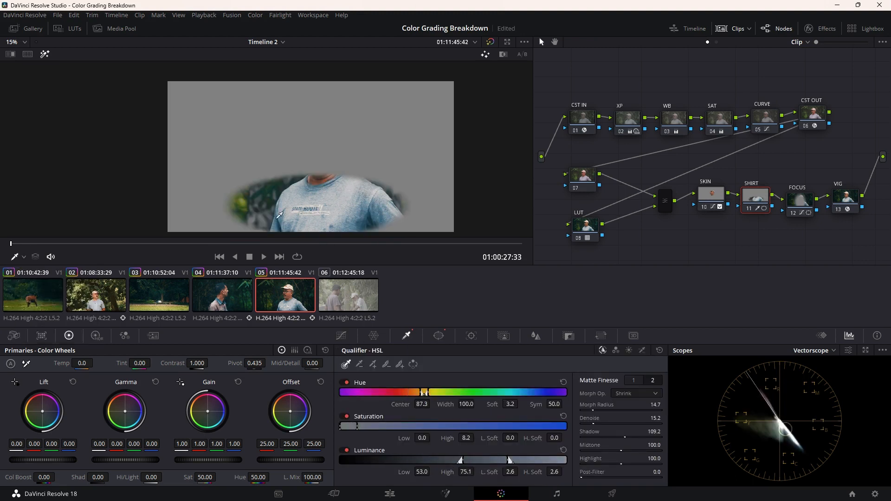
Clean up the shirt key by subtracting the background foliage and adding softness on the sleeve
click(360, 365)
drag(413, 200, 436, 216)
click(347, 365)
click(400, 364)
click(375, 214)
click(387, 364)
click(239, 198)
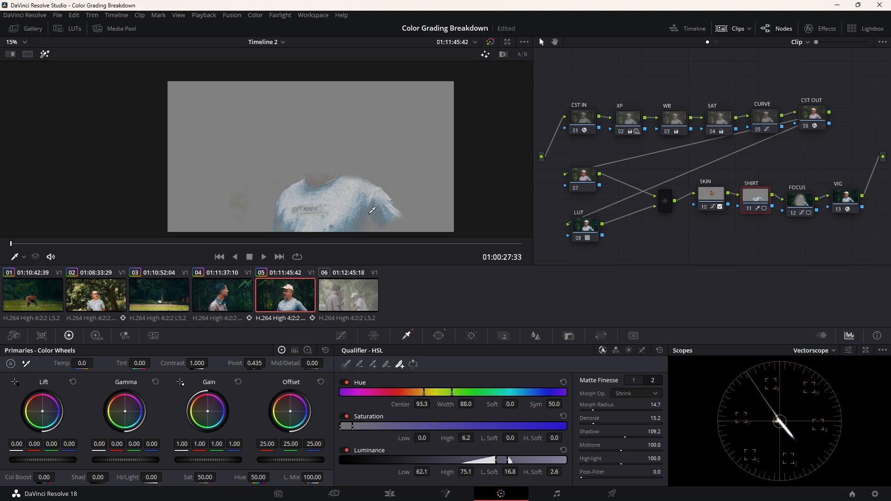
Tighten the SHIRT window around the man's torso and track it forward through the whole of clip 05
click(439, 335)
drag(276, 208, 242, 204)
click(471, 336)
click(394, 364)
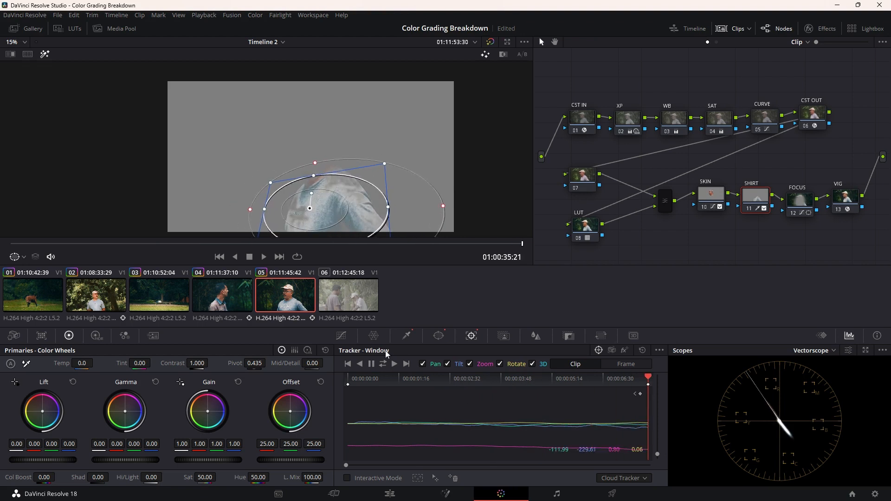
Desaturate the sampled shirt blue with Hue Vs Sat to 0.67 at input hue 95.31, and turn off the highlight view
click(346, 338)
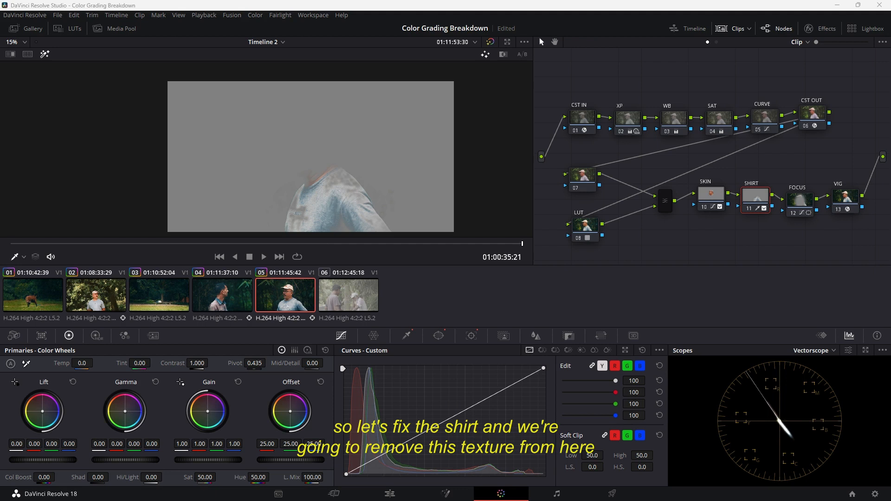
click(594, 350)
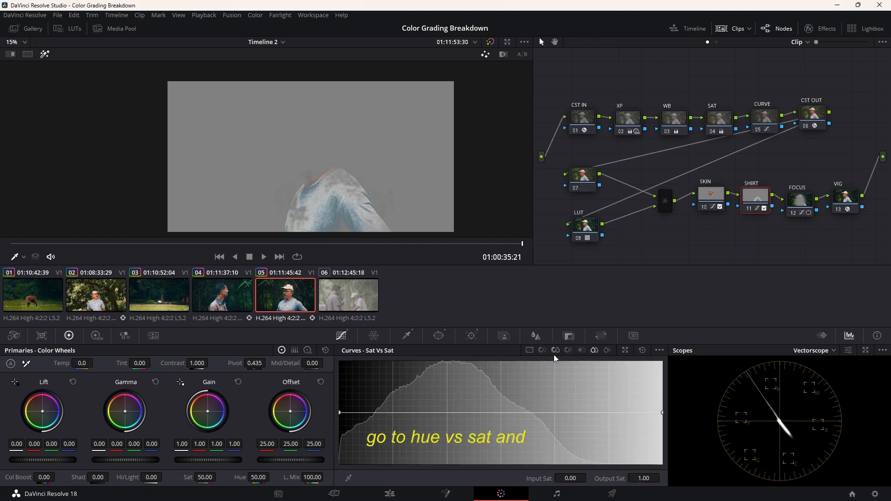
click(555, 350)
click(580, 351)
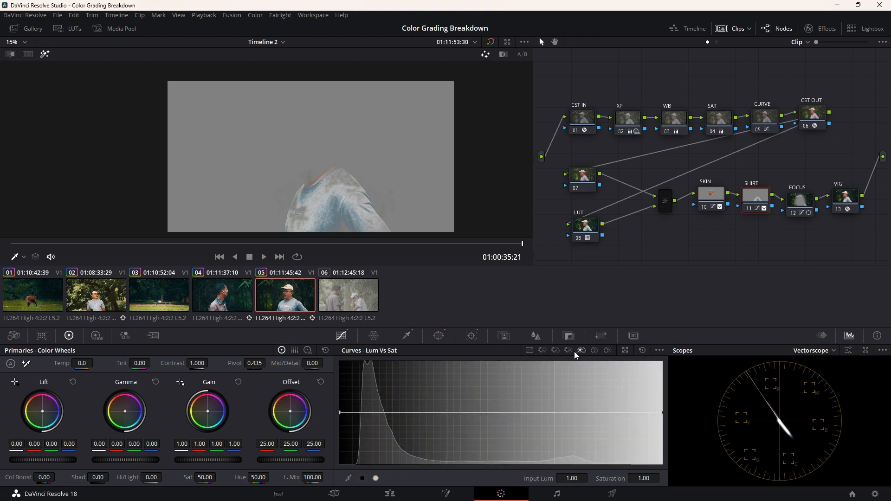
click(555, 350)
click(334, 215)
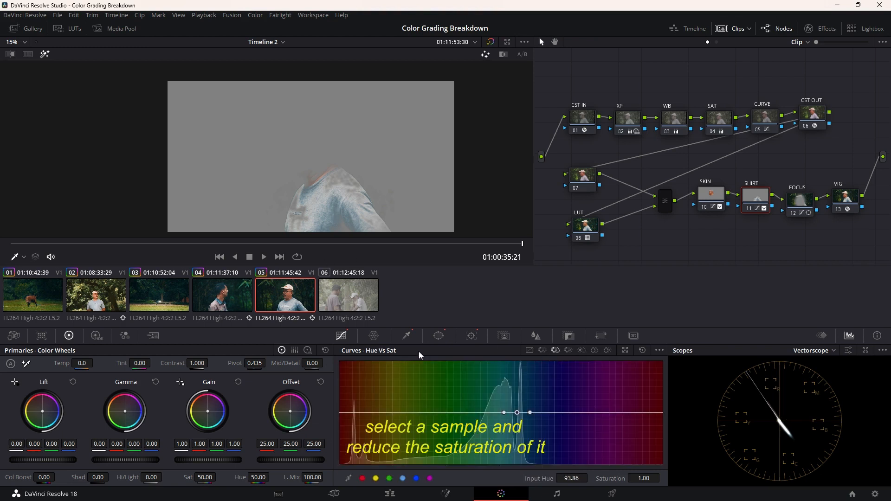
mouse_move(514, 414)
mouse_down()
mouse_move(514, 437)
mouse_move(515, 423)
mouse_up()
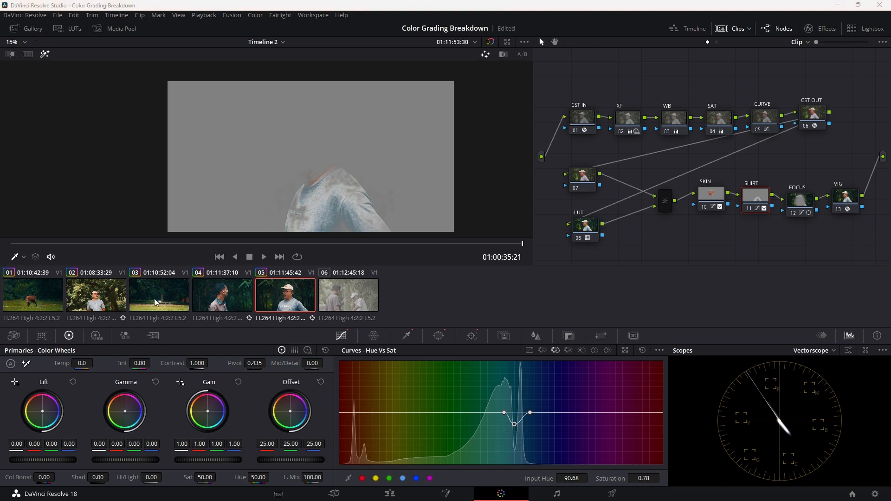
drag(519, 430, 519, 430)
click(41, 55)
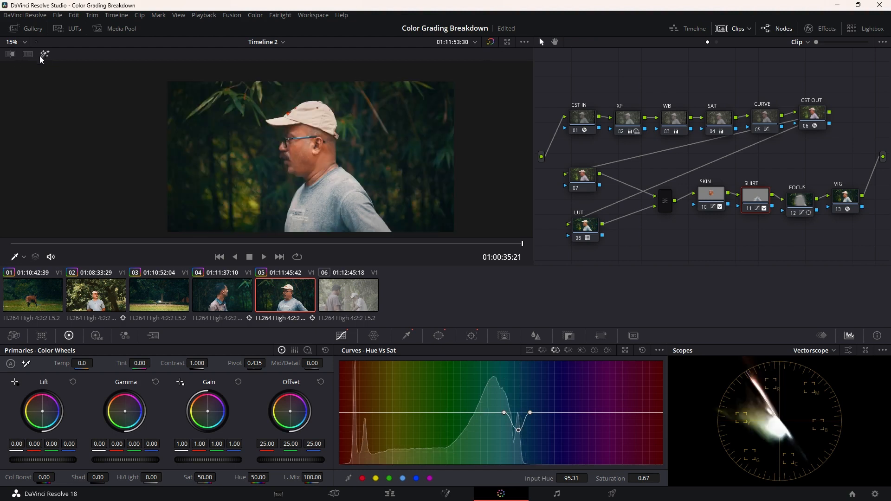
Brighten the shirt's blue with Hue Vs Lum to a gain of about 1.49, and widen the affected hue range
drag(518, 440, 513, 388)
click(567, 350)
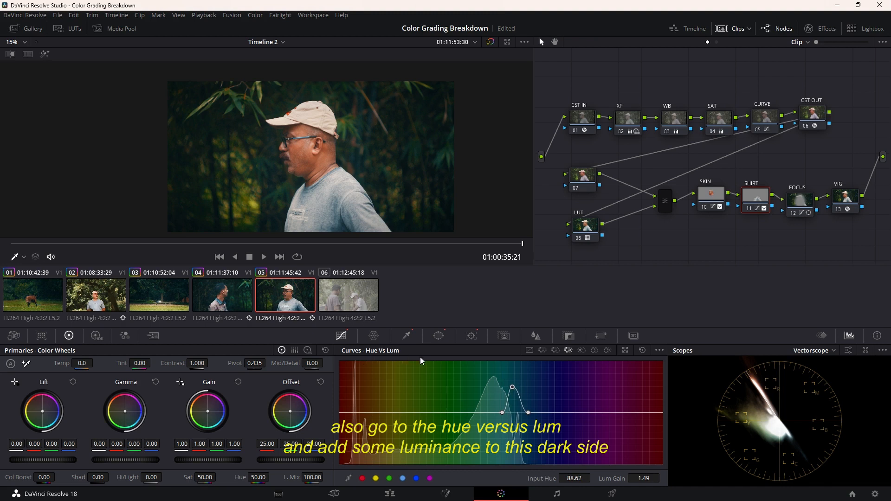
drag(512, 390, 515, 390)
drag(348, 250, 23, 219)
drag(528, 413, 541, 414)
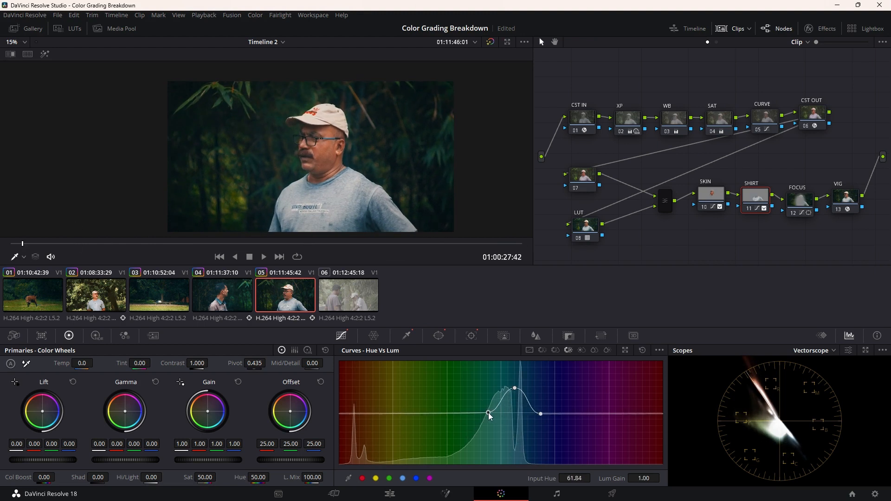
Reduce the shirt's shadow saturation with Lum Vs Sat to 0.53 at input luminance 0.17
click(580, 350)
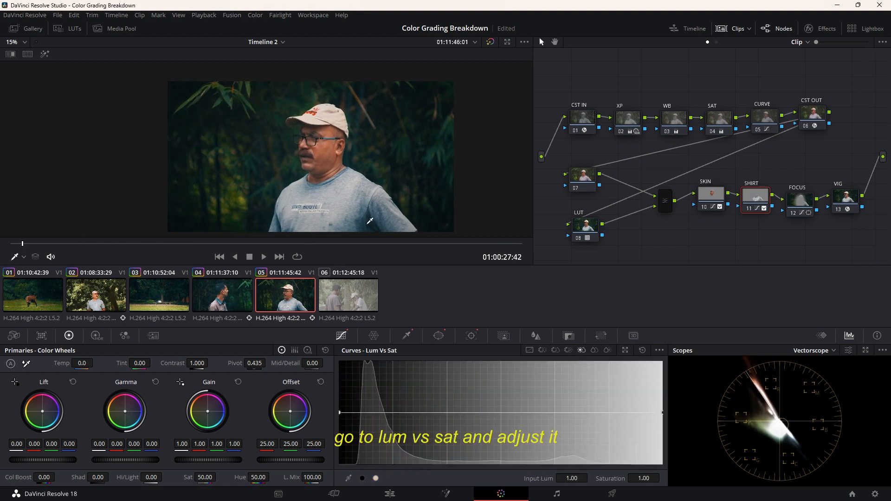
drag(394, 413, 392, 437)
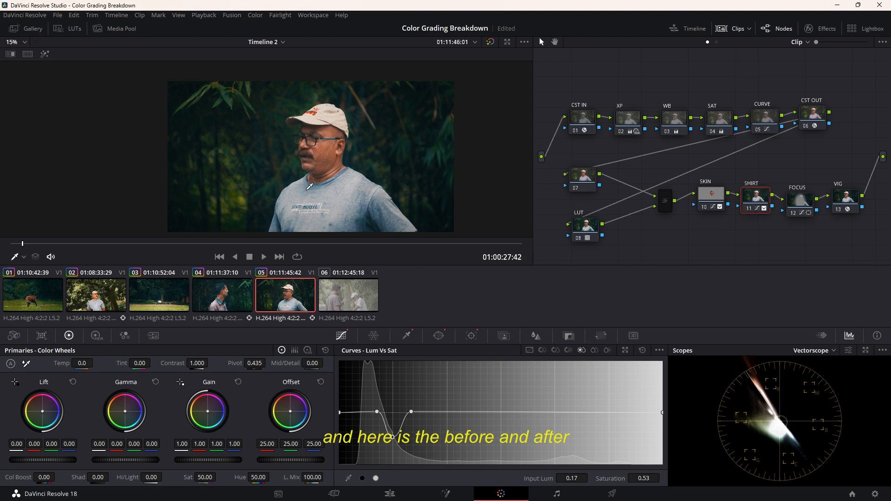
scroll(312, 173, down, 2)
scroll(341, 201, up, 1)
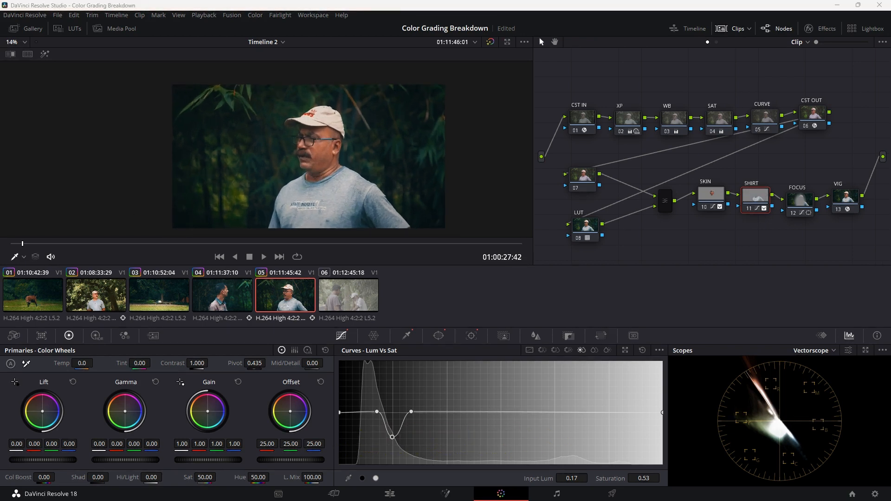
Inspect the SKIN node's key in highlight view and adjust its Hue Vs Hue curve to a rotation of 2.40 at input hue 277.63
click(710, 194)
click(44, 55)
click(43, 54)
click(43, 54)
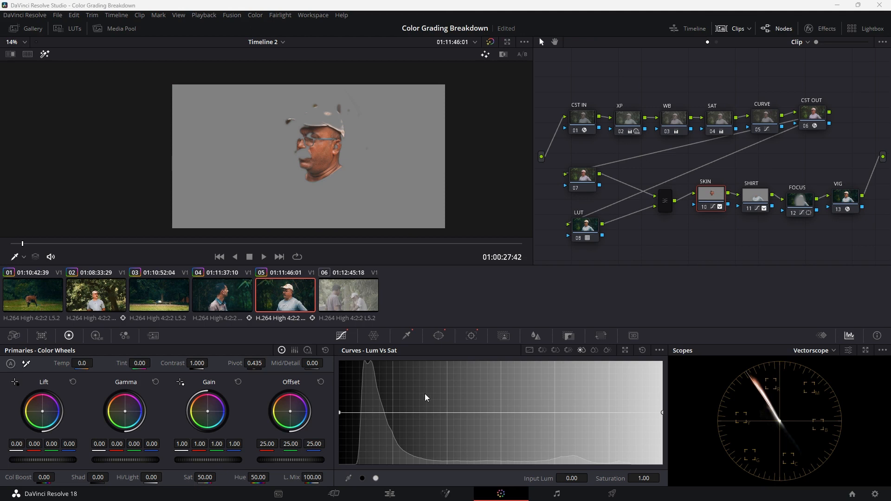
click(542, 350)
mouse_move(349, 412)
mouse_down()
mouse_move(336, 413)
mouse_move(359, 412)
mouse_up()
key(shift+h)
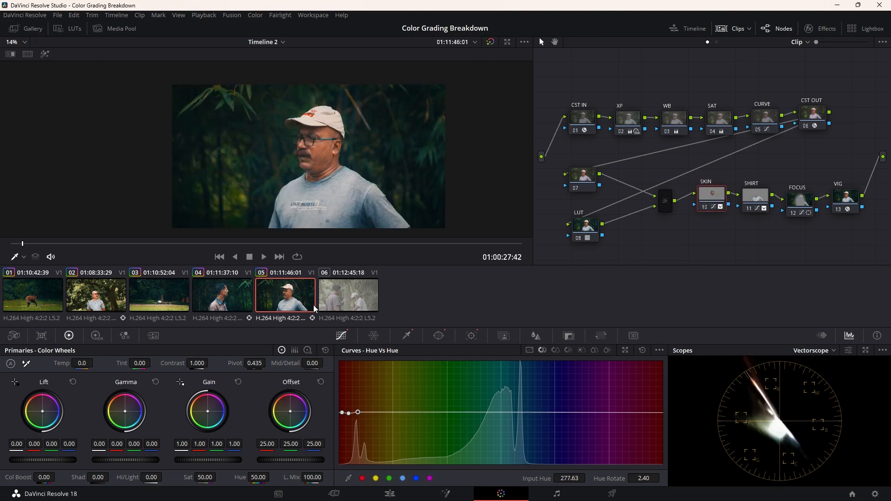
Apply the grade of gallery still 1.2.1 to clip 06
click(343, 297)
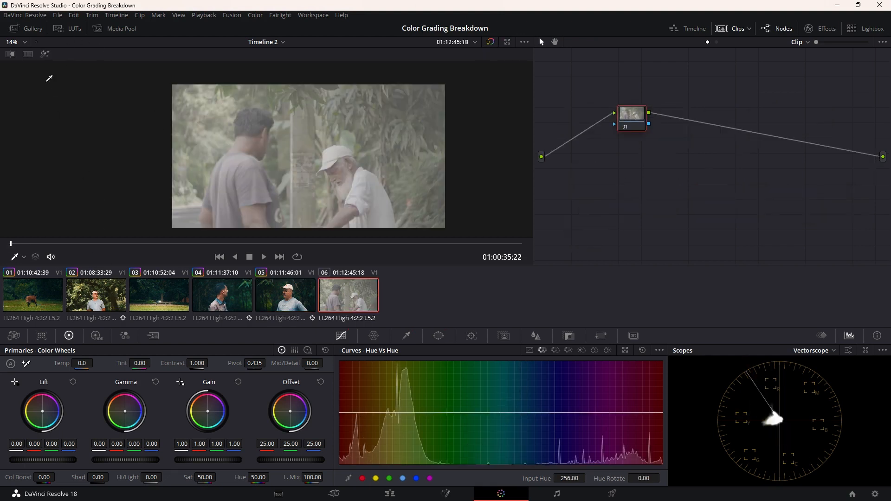
click(26, 28)
mouse_move(153, 226)
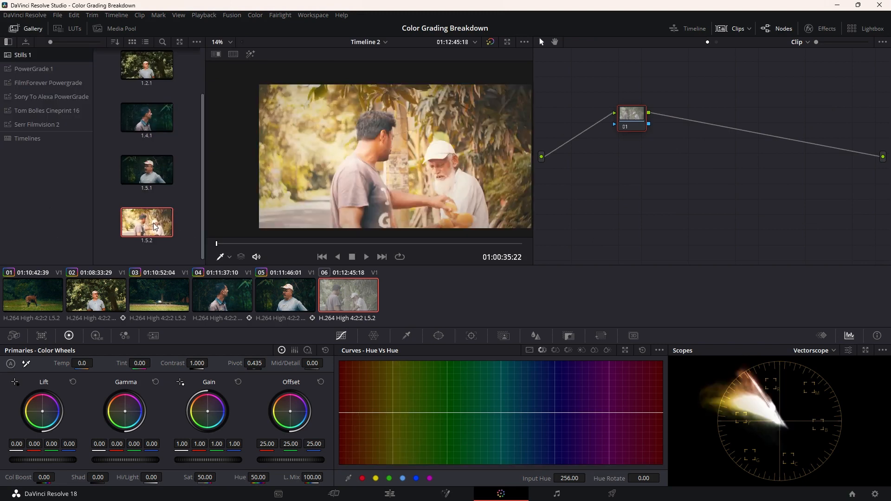
scroll(153, 70, up, 1)
right_click(146, 61)
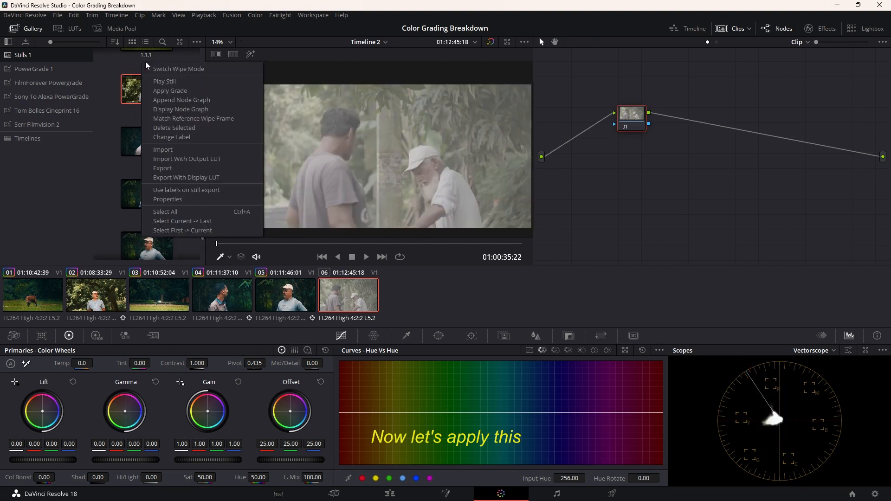
click(177, 91)
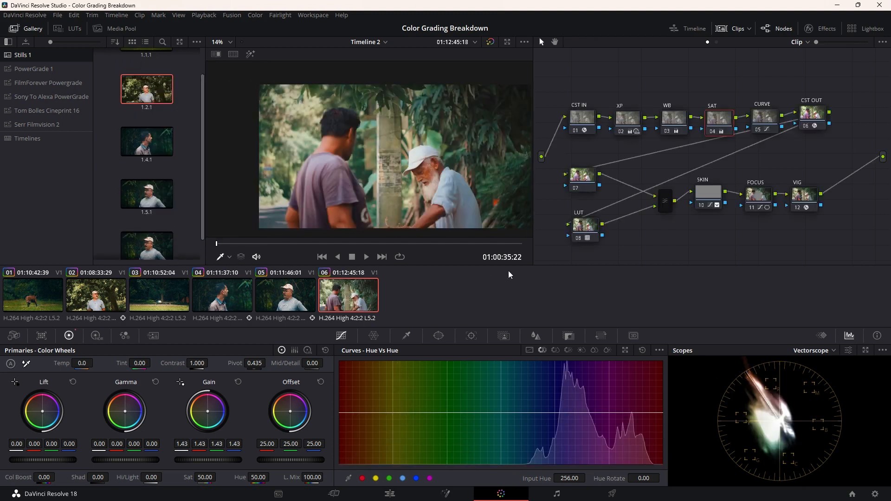
White-balance clip 06 on the WB node by sampling the old man's white shirt and beard, ending at temp 46.2 and tint -2.43
click(250, 244)
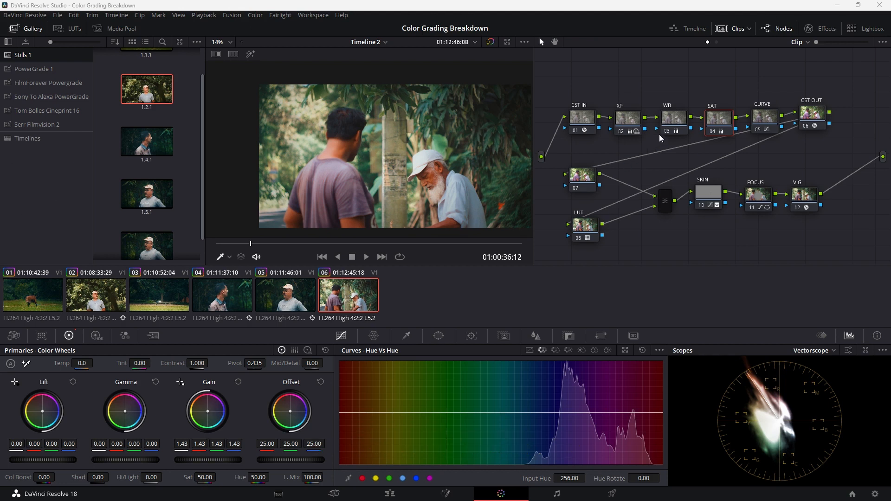
click(667, 126)
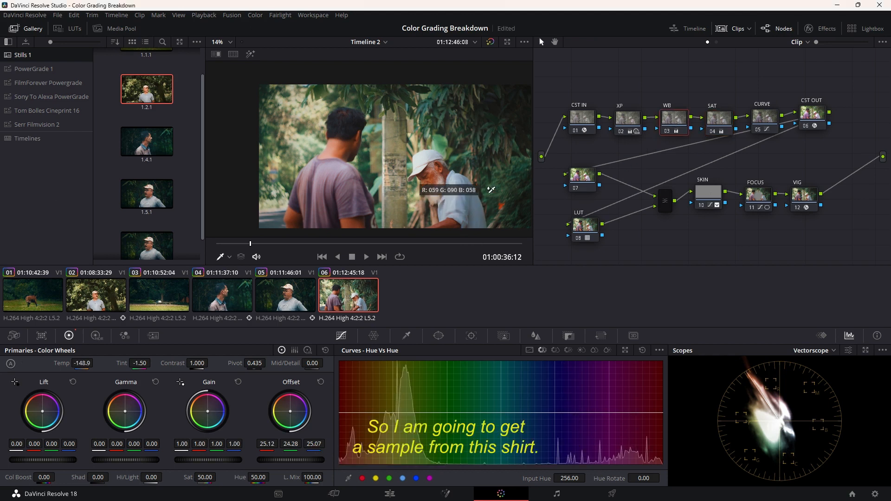
click(464, 189)
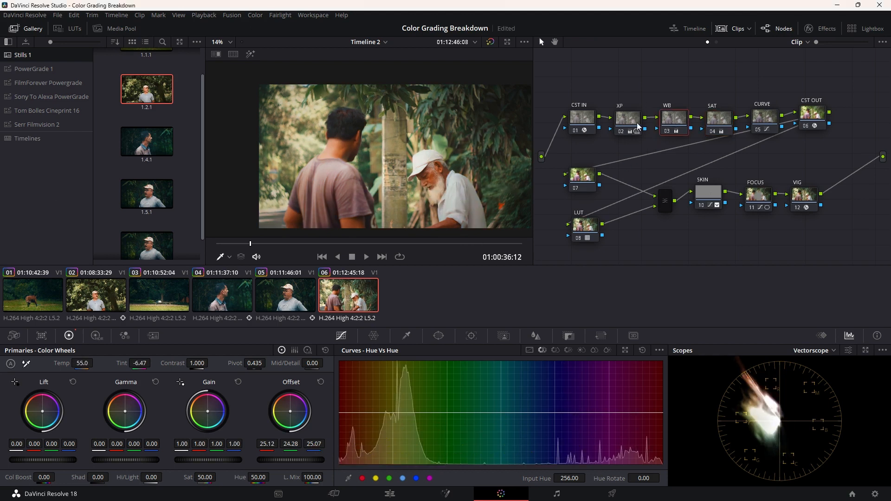
click(468, 200)
click(474, 201)
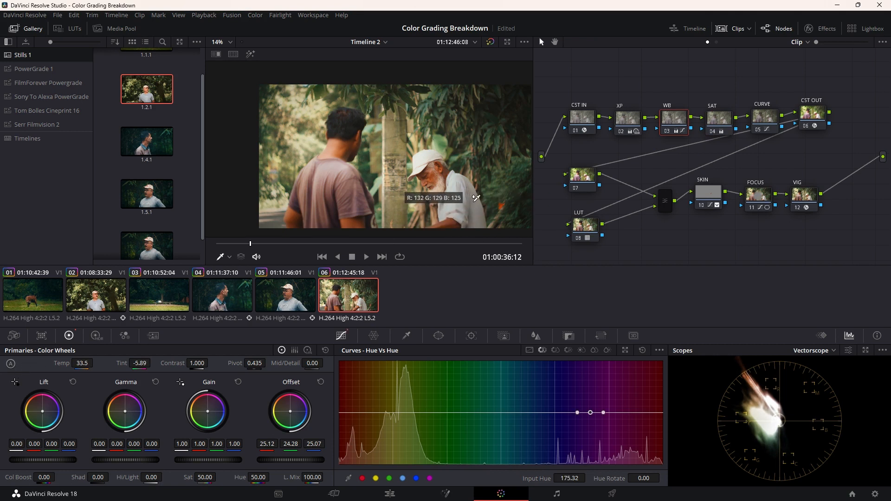
click(439, 190)
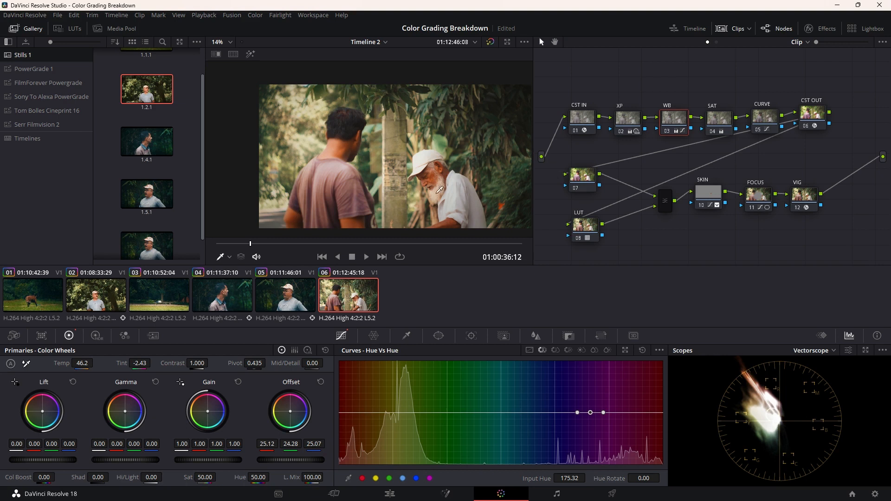
Adjust clip 06's exposure on the XP node, setting gamma to -0.03 and gain to 1.18
click(627, 119)
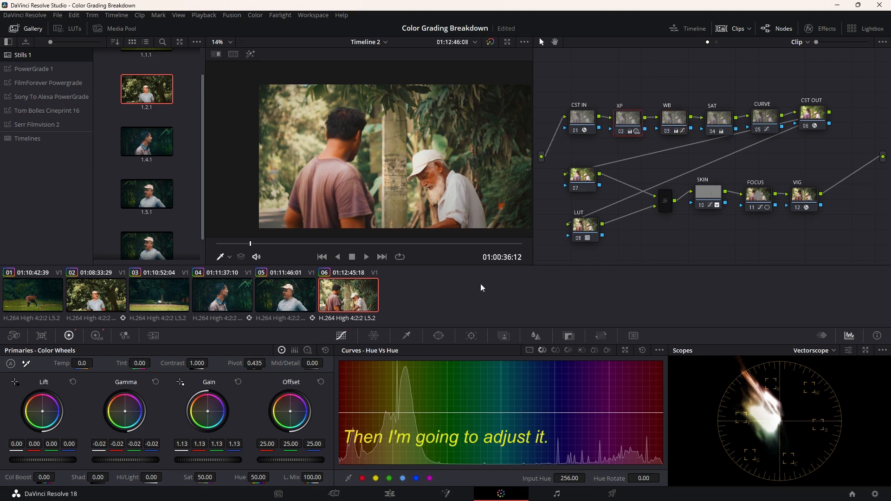
drag(140, 461, 135, 461)
drag(213, 460, 231, 459)
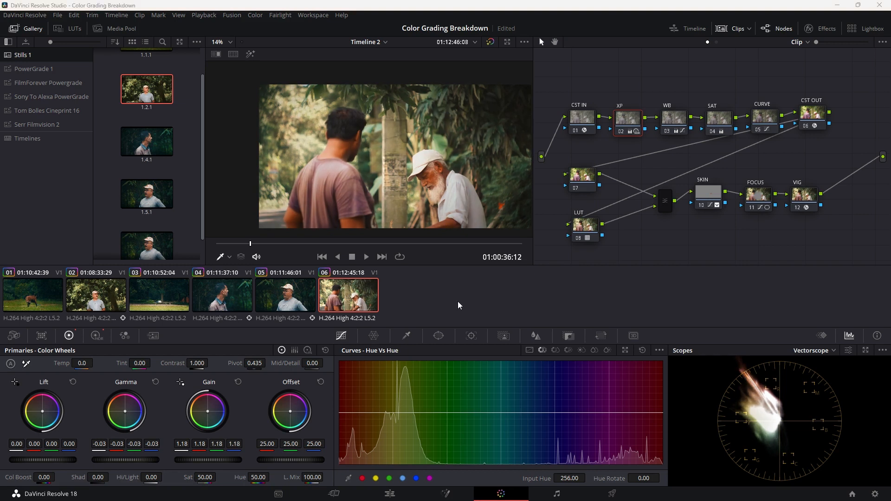
Reposition and enlarge the FOCUS node's circular window around the two men and check its coverage in highlight view
click(759, 196)
click(438, 336)
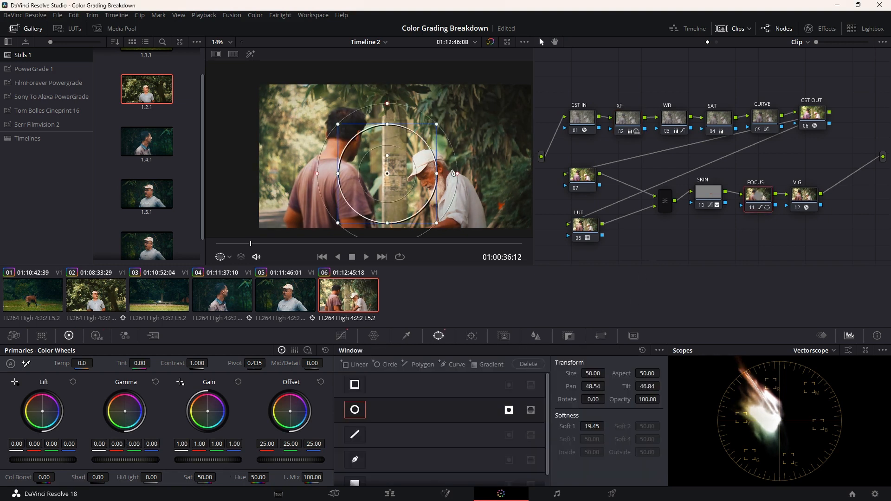
drag(387, 174, 387, 185)
drag(439, 185, 485, 185)
drag(387, 132, 386, 117)
click(251, 54)
click(250, 54)
Reshape the CURVE node's custom curve with a midtone anchor point, and adjust its highlight and shadow points
click(675, 120)
click(628, 120)
click(764, 117)
click(341, 336)
click(445, 425)
drag(494, 389, 520, 380)
drag(372, 461, 373, 460)
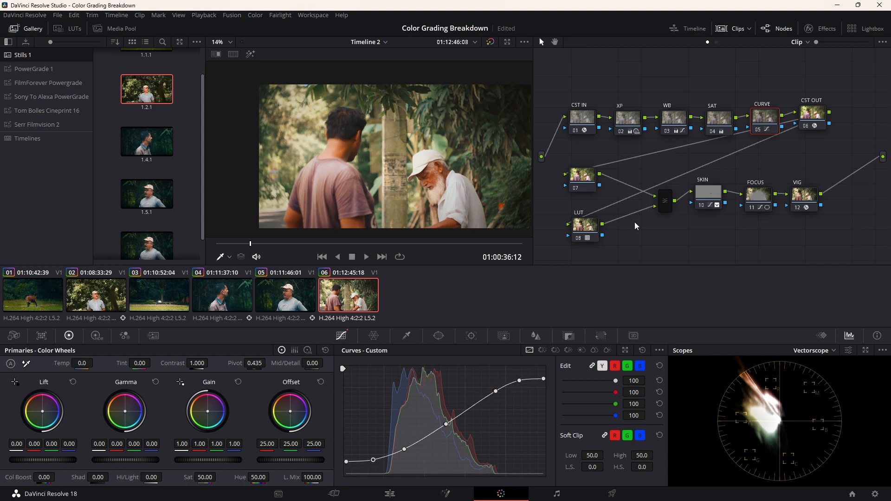
Raise the SAT node's gain to 1.74 and rebalance the WB node by sampling the old man's white shirt
click(710, 119)
drag(208, 460, 223, 460)
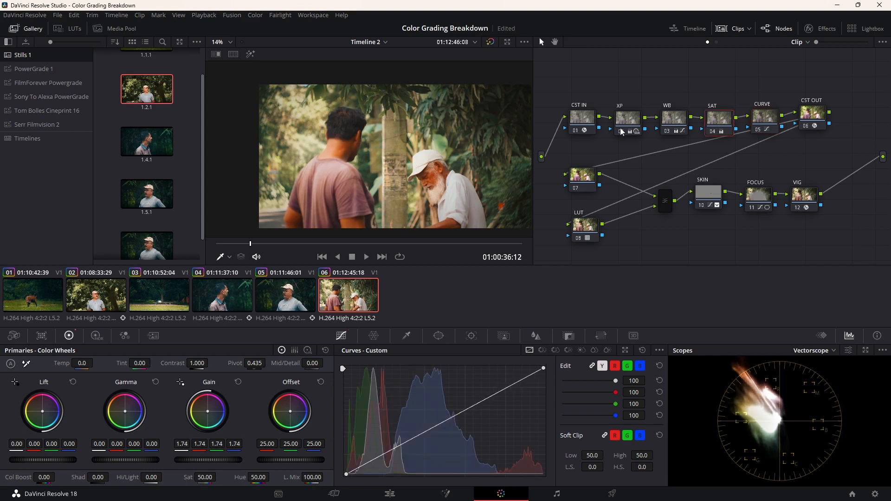
click(673, 121)
drag(82, 364, 81, 364)
click(26, 364)
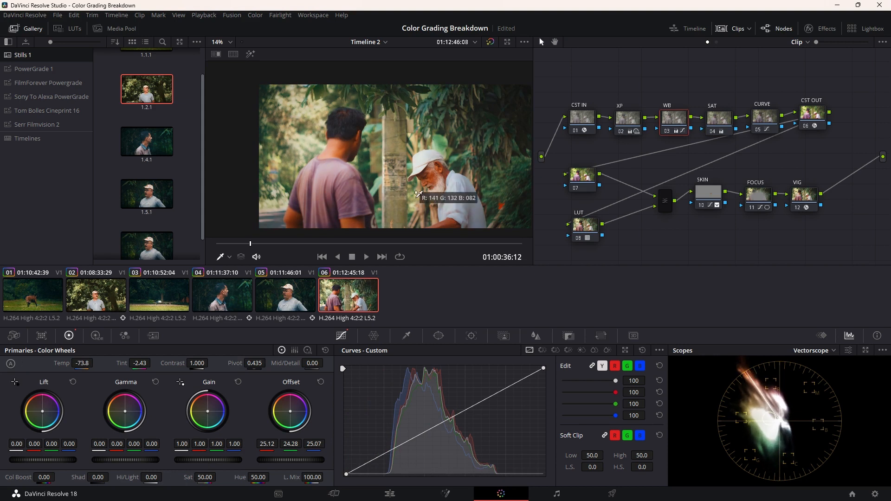
click(444, 210)
Set the FOCUS node's temp to -1160 and tint to -26.50
click(760, 211)
drag(87, 363, 124, 363)
key(alt+Tab)
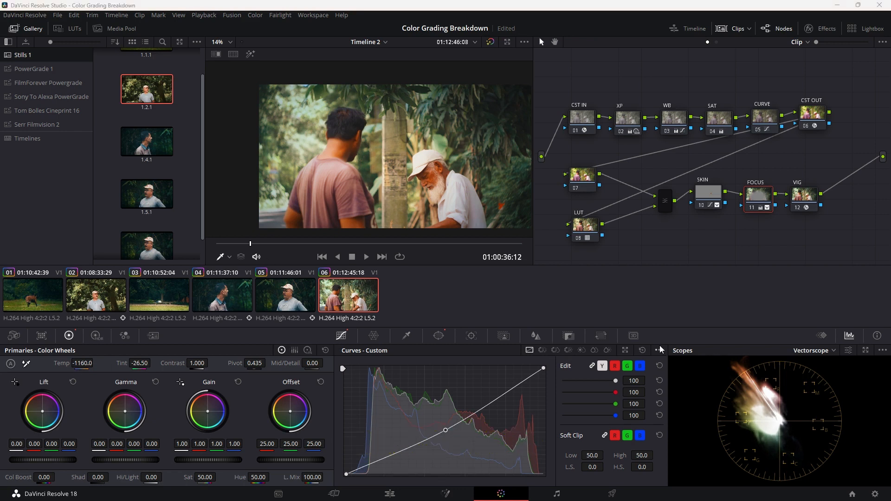
Reset the SKIN node's grade and key both men's skin with the HSL qualifier by sampling their neck and face
click(709, 192)
right_click(707, 196)
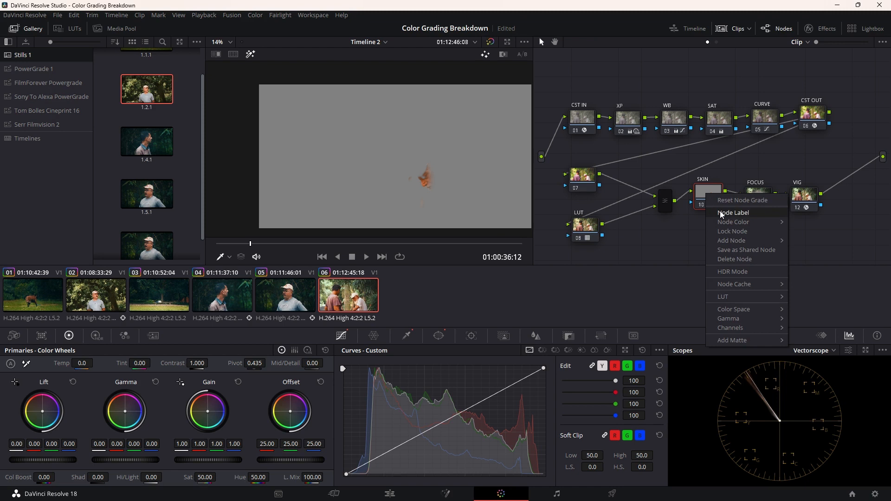
click(726, 201)
click(407, 335)
click(340, 150)
mouse_move(434, 180)
mouse_down()
mouse_move(438, 172)
mouse_move(431, 186)
mouse_move(441, 195)
mouse_move(433, 174)
mouse_up()
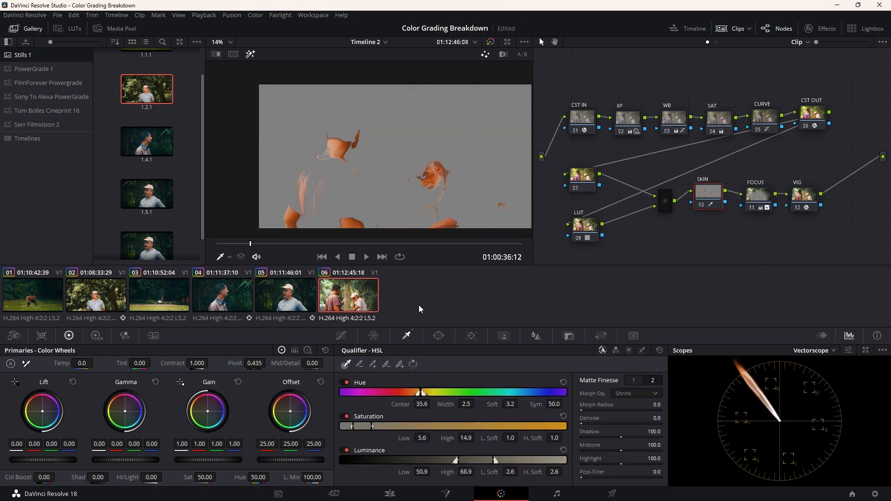
Refine the skin key with hue width 3.1 and soft 6.1, saturation softness 7.4 and 7.7, and luminance high 72.3
drag(426, 394, 430, 394)
drag(508, 439, 584, 438)
drag(467, 472, 483, 472)
drag(509, 472, 517, 472)
Clean the skin matte with pre-filter 13.6, clean black 19.3, clean white 10.5, black clip 17.3, white clip 51.9 and blur radius 66.4
drag(581, 410, 626, 437)
drag(621, 451, 624, 451)
click(633, 380)
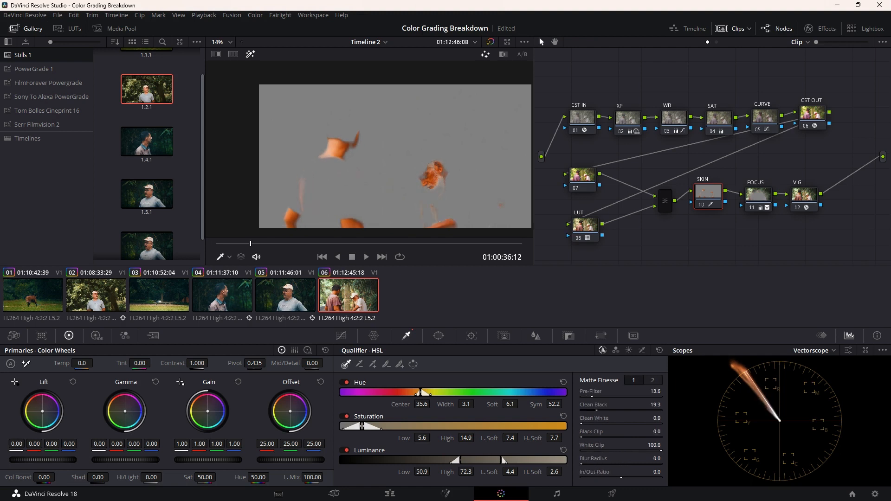
drag(655, 445, 673, 458)
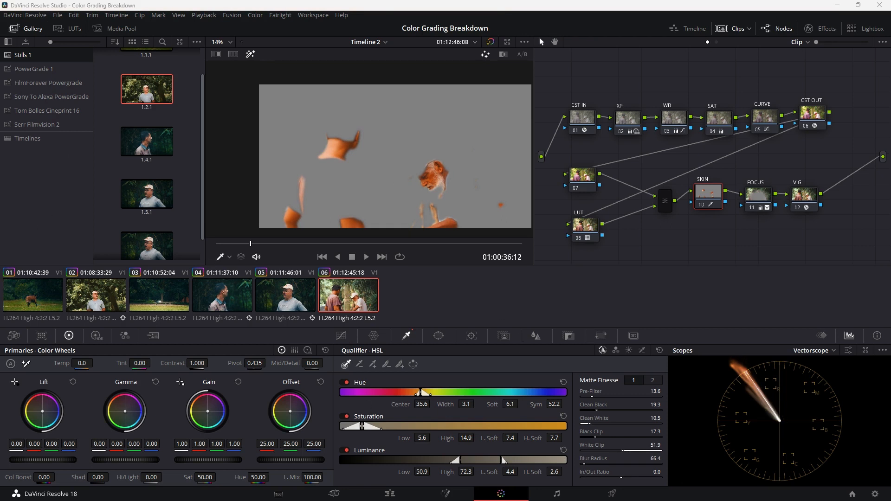
Sample the old man's face on the Hue Vs Sat curve and lower its saturation to 0.77 at input hue 281.75
click(342, 337)
click(556, 350)
click(434, 184)
drag(360, 413, 362, 426)
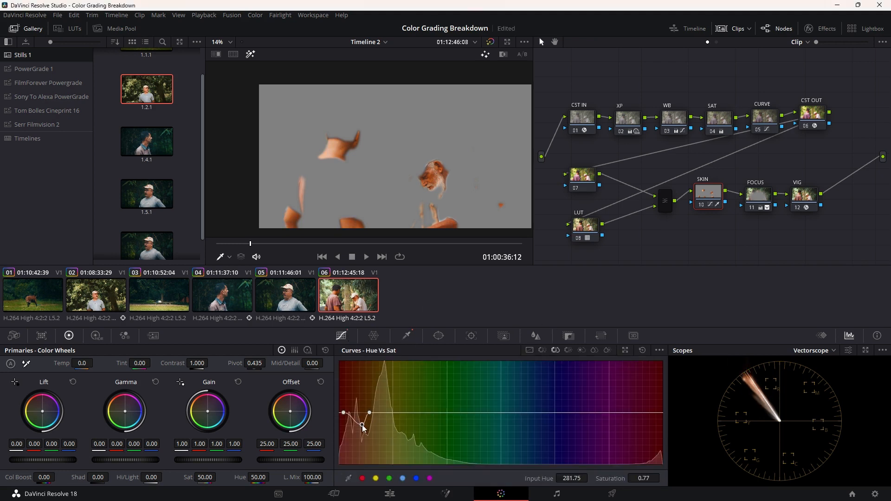
Sample the old man's face on the SKIN node's Hue Vs Hue curve, adjust the skin hue points and leave highlight view
click(542, 351)
click(435, 178)
drag(355, 414, 377, 405)
drag(342, 413, 347, 412)
click(358, 413)
click(254, 56)
Lower the SKIN node's Hue Vs Sat point to saturation 0.70 at input hue 275.57, checking the key in highlight view
click(555, 351)
click(251, 56)
drag(360, 425, 356, 428)
click(249, 57)
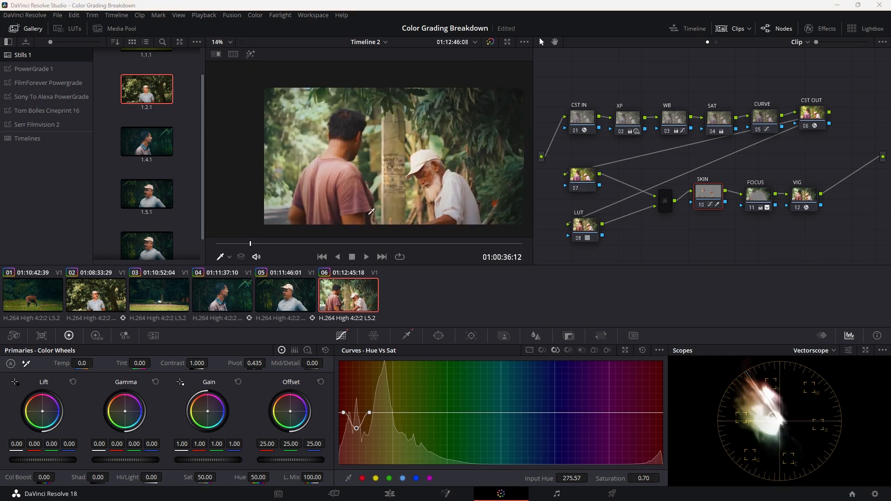
Select gallery still 1.5.1 and review clip 06's finished grade in the viewer
click(147, 194)
scroll(147, 186, down, 1)
scroll(369, 150, down, 2)
scroll(370, 149, up, 1)
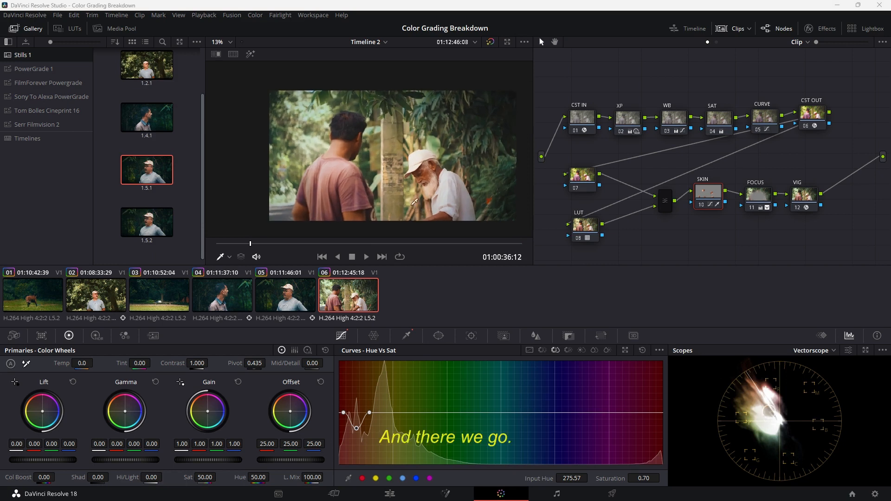
scroll(390, 206, up, 1)
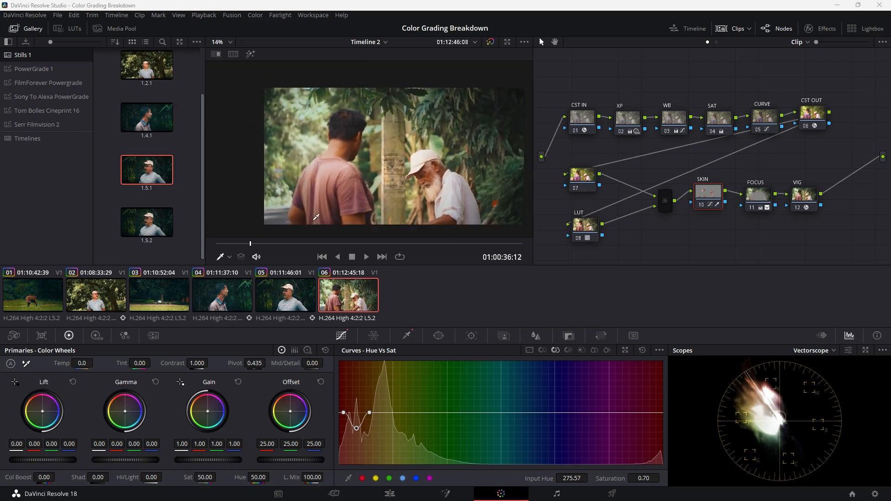